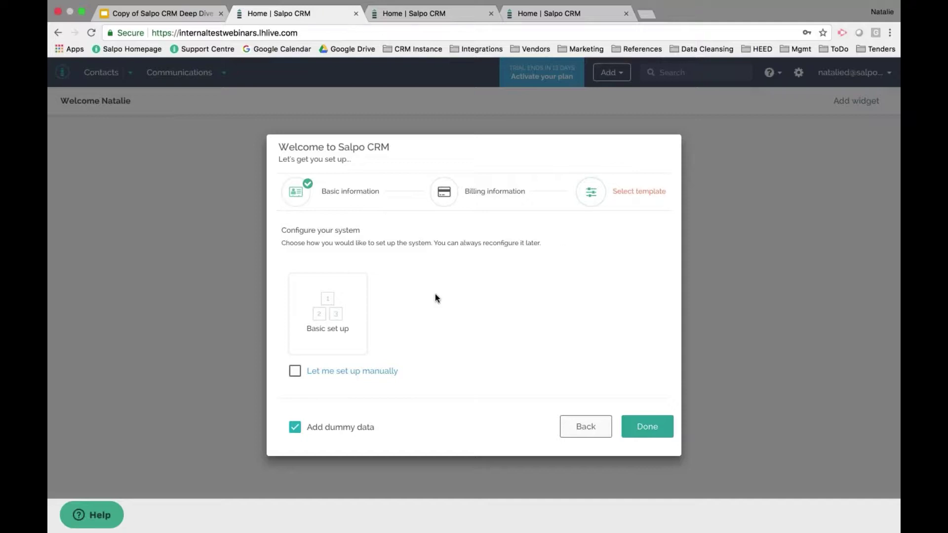
Choose the Basic set up template with dummy data and save United Kingdom Pound (GBP) as the base currency.
{"action": "mouse_move", "coordinate": [366, 303]}
{"action": "left_click", "coordinate": [317, 304]}
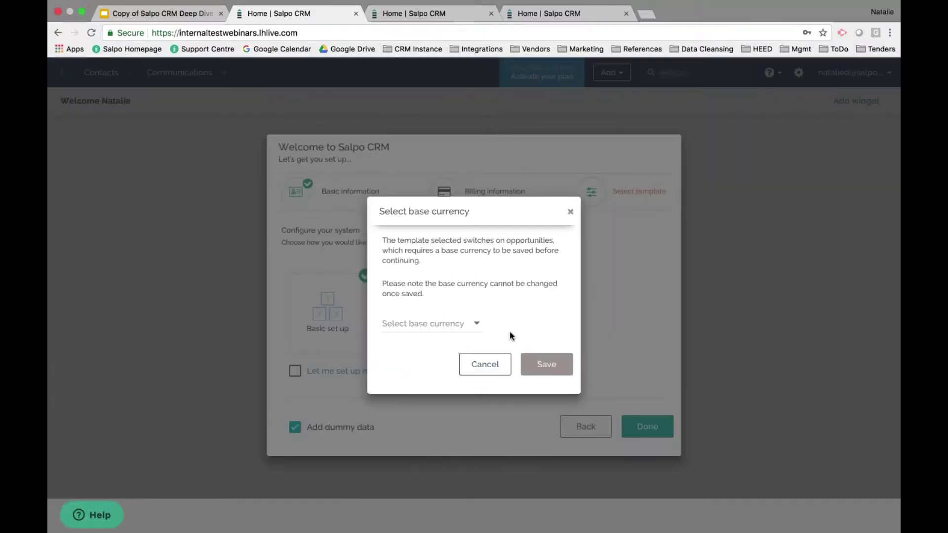
{"action": "left_click", "coordinate": [509, 332]}
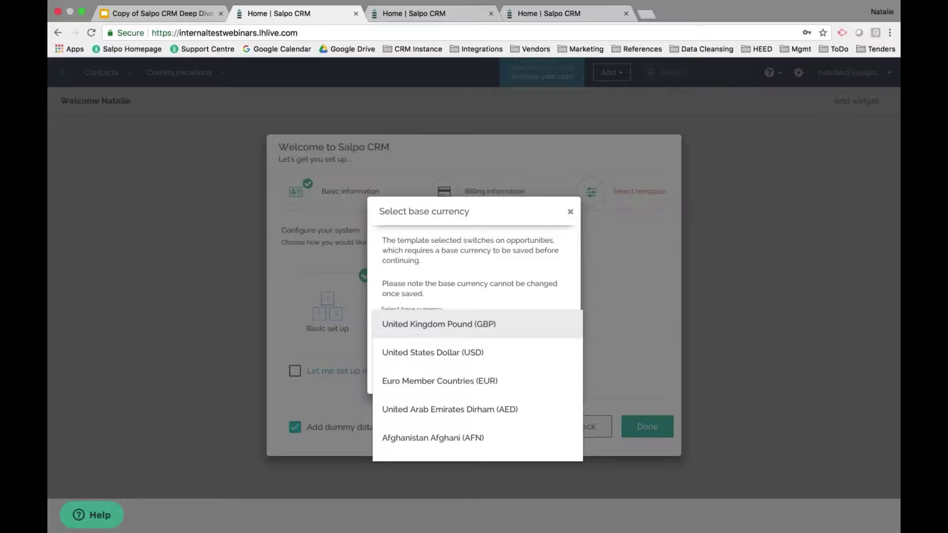
{"action": "key", "text": "Return"}
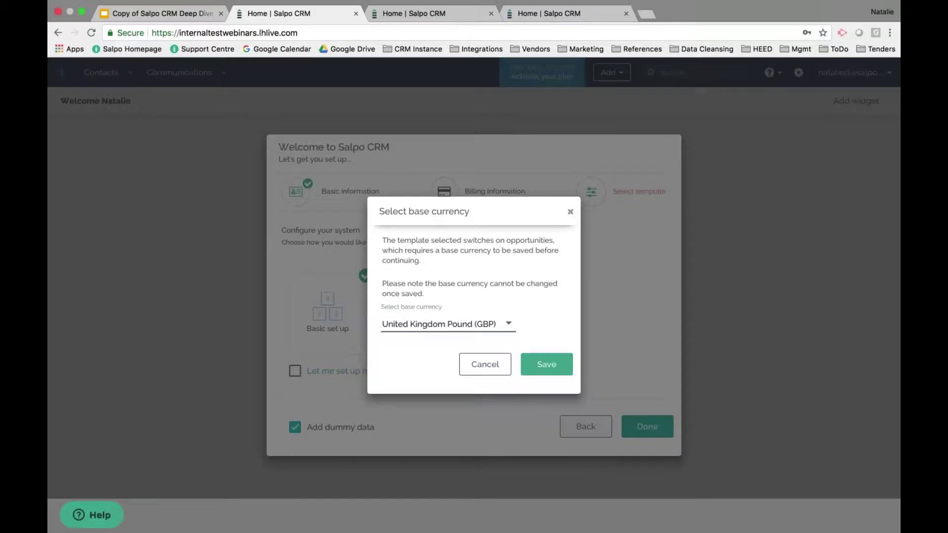
{"action": "left_click", "coordinate": [546, 364]}
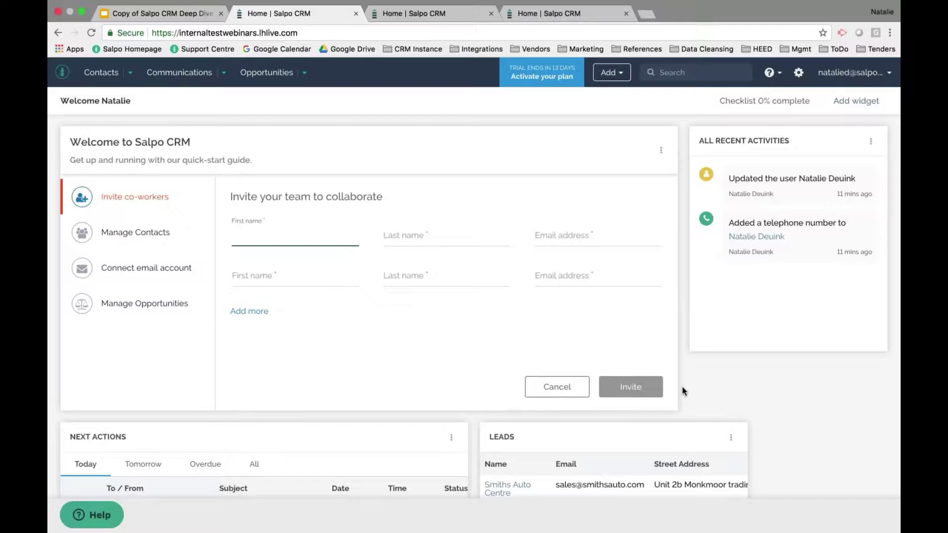
Examine the new home dashboard's widgets, including Next Actions, Leads, Leads Added Today, Opportunity Stage and the quick-start guide.
{"action": "scroll", "coordinate": [683, 390], "scroll_direction": "down", "scroll_amount": 4}
{"action": "scroll", "coordinate": [683, 391], "scroll_direction": "down", "scroll_amount": 3}
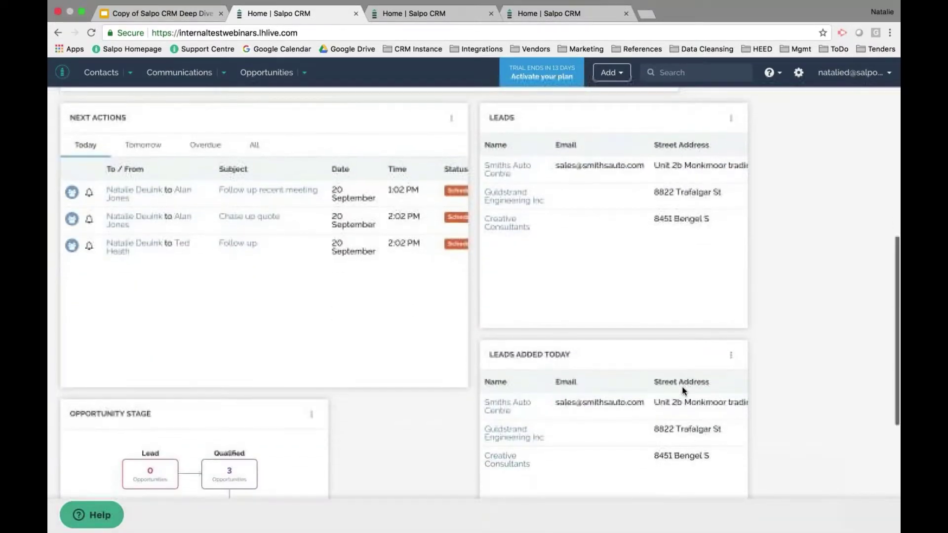
{"action": "scroll", "coordinate": [682, 390], "scroll_direction": "down", "scroll_amount": 3}
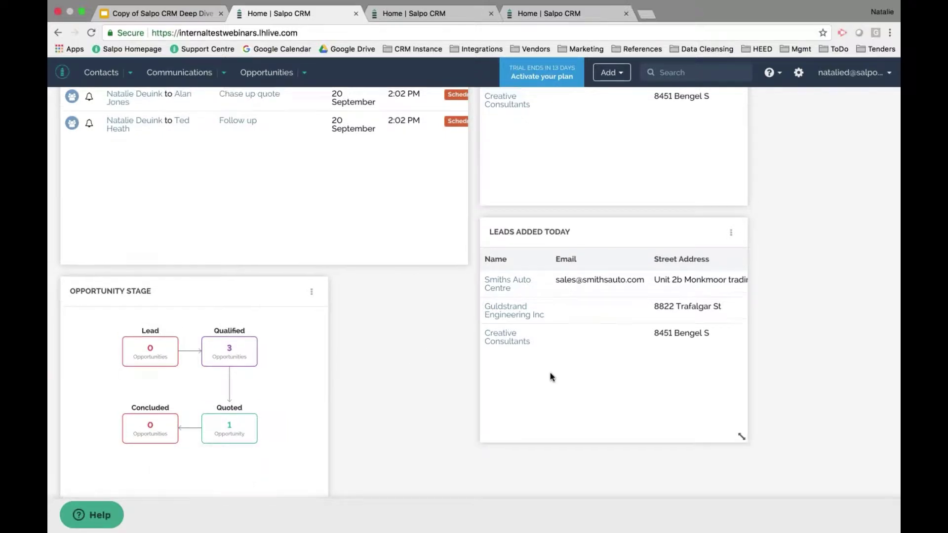
{"action": "scroll", "coordinate": [550, 372], "scroll_direction": "up", "scroll_amount": 3}
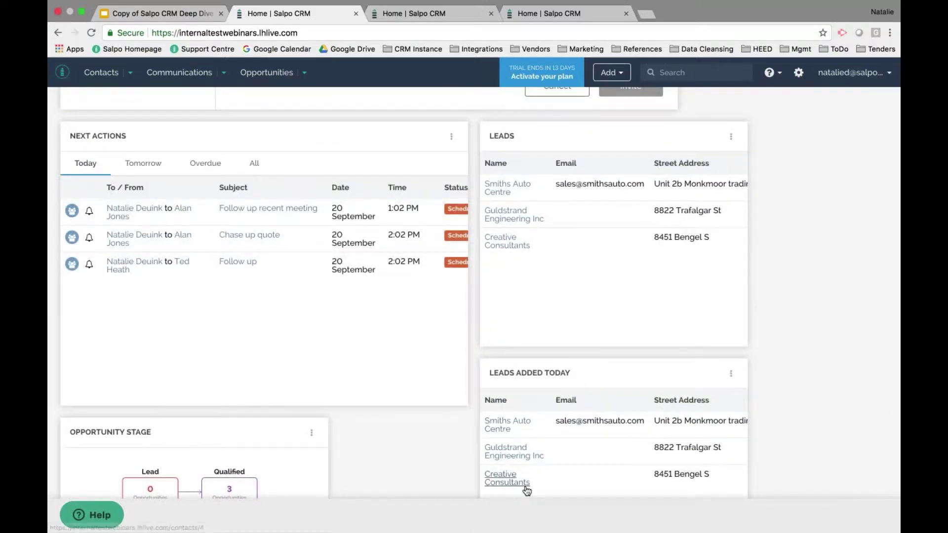
{"action": "mouse_move", "coordinate": [506, 420]}
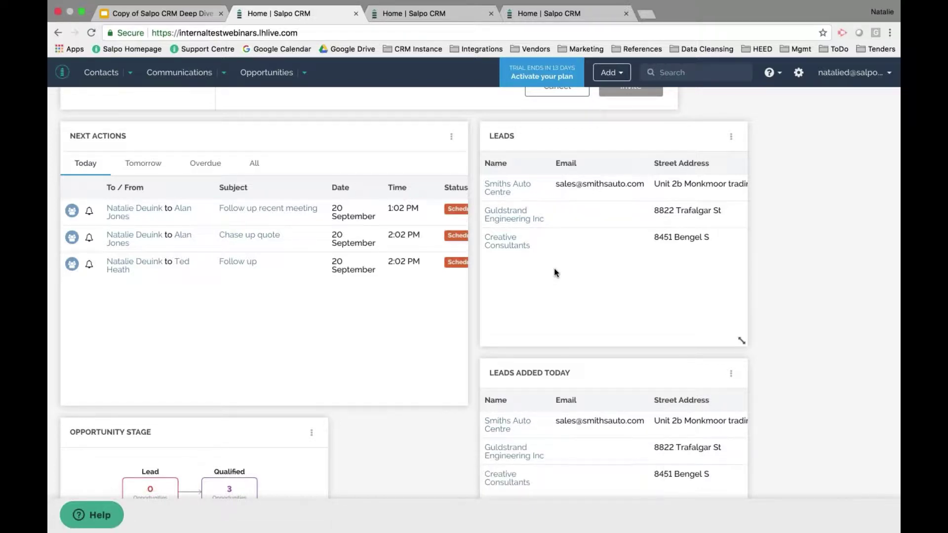
{"action": "scroll", "coordinate": [554, 268], "scroll_direction": "up", "scroll_amount": 2}
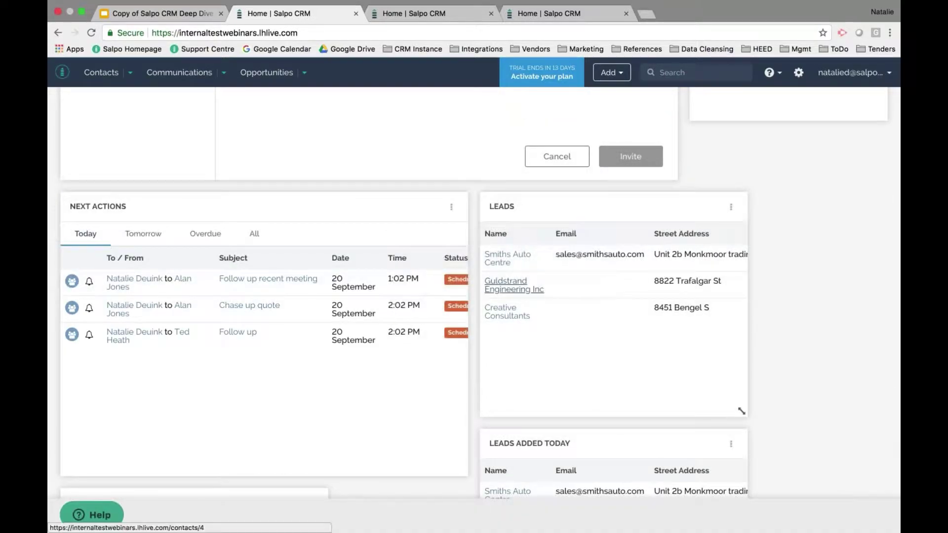
{"action": "scroll", "coordinate": [514, 286], "scroll_direction": "up", "scroll_amount": 2}
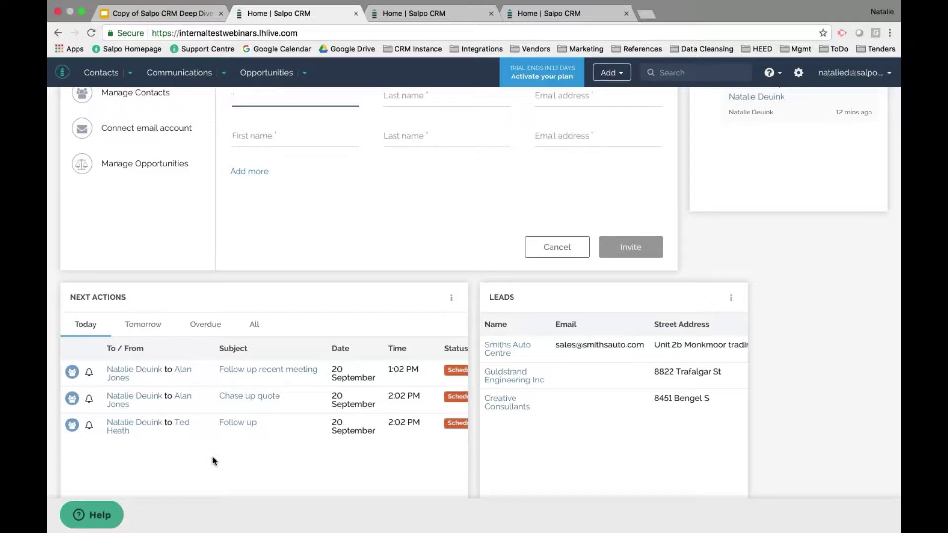
{"action": "scroll", "coordinate": [212, 459], "scroll_direction": "up", "scroll_amount": 2}
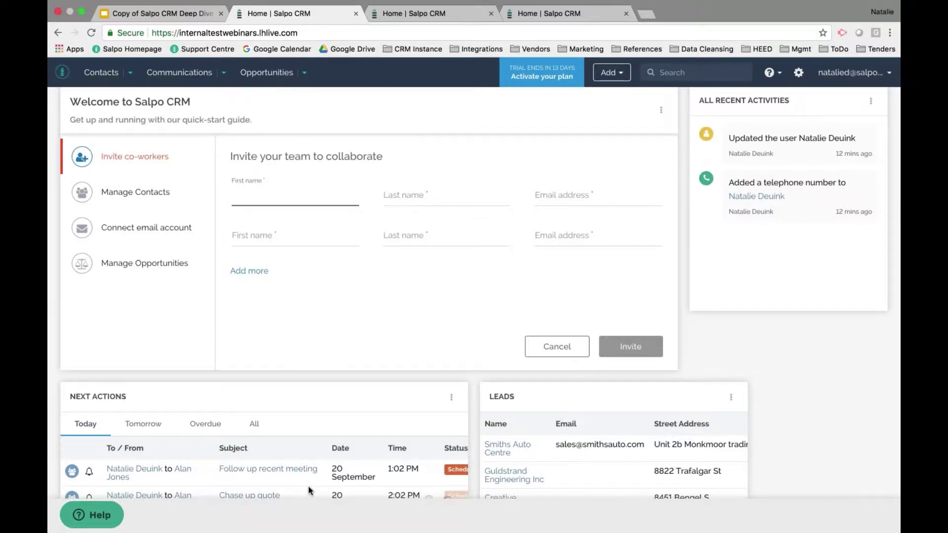
{"action": "scroll", "coordinate": [308, 486], "scroll_direction": "up", "scroll_amount": 1}
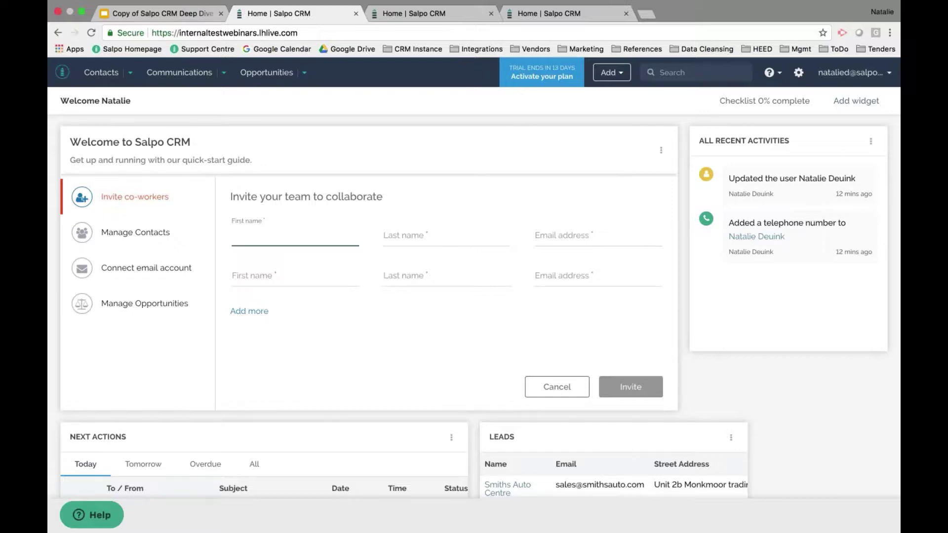
In the Go Live account's user administration, view the Add User form and the last listed user's edit form, cancelling both.
{"action": "left_click", "coordinate": [423, 16]}
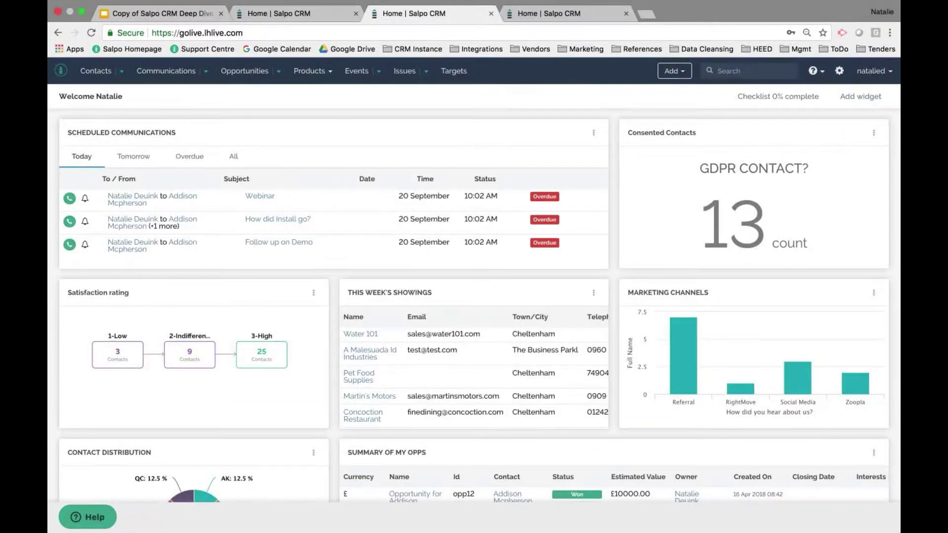
{"action": "left_click", "coordinate": [840, 73]}
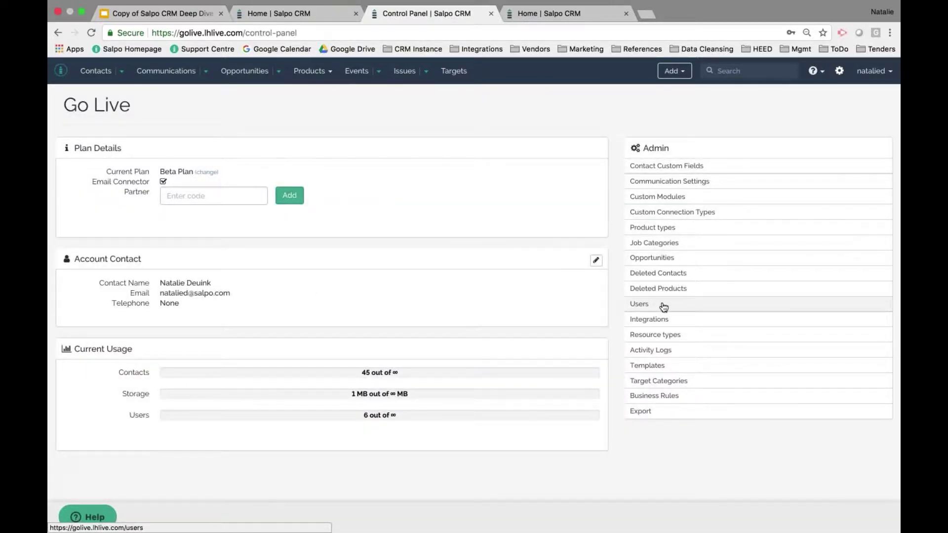
{"action": "left_click", "coordinate": [663, 306]}
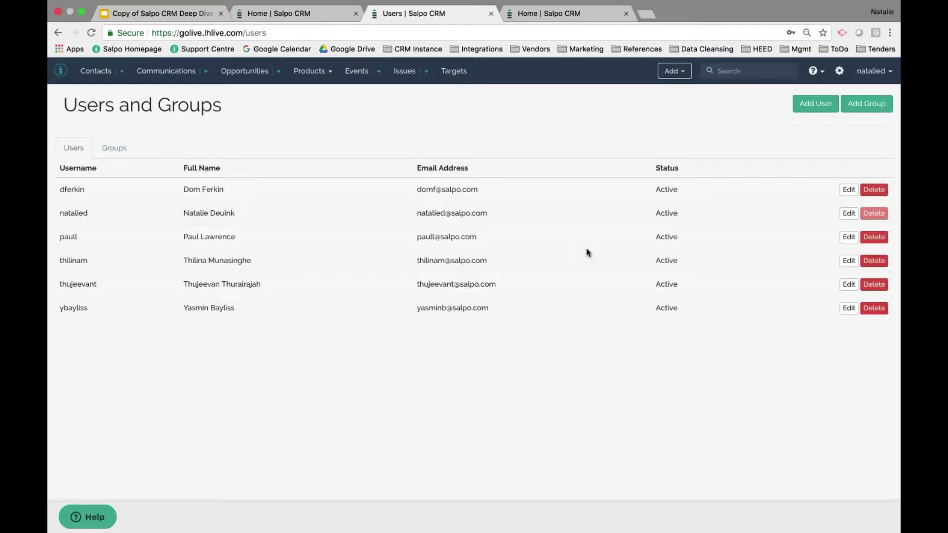
{"action": "left_click", "coordinate": [815, 106]}
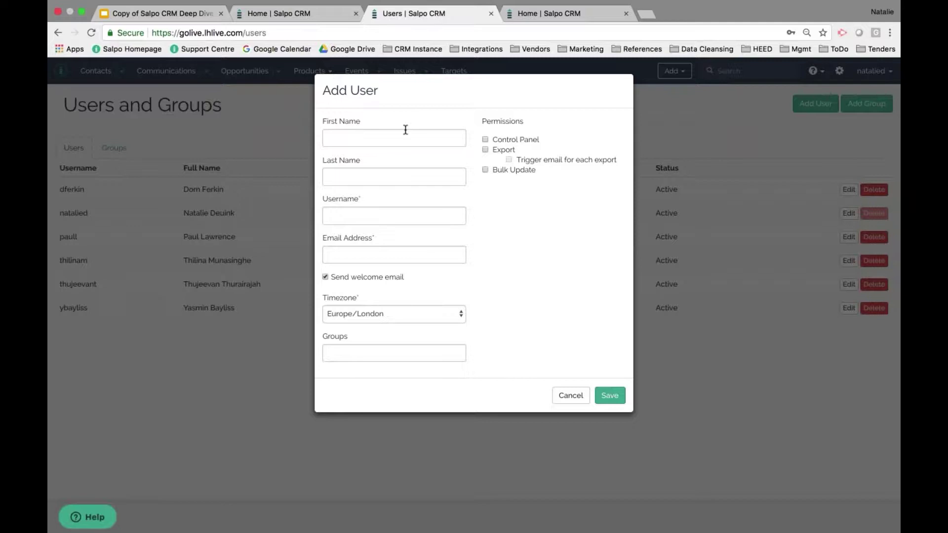
{"action": "left_click", "coordinate": [569, 396]}
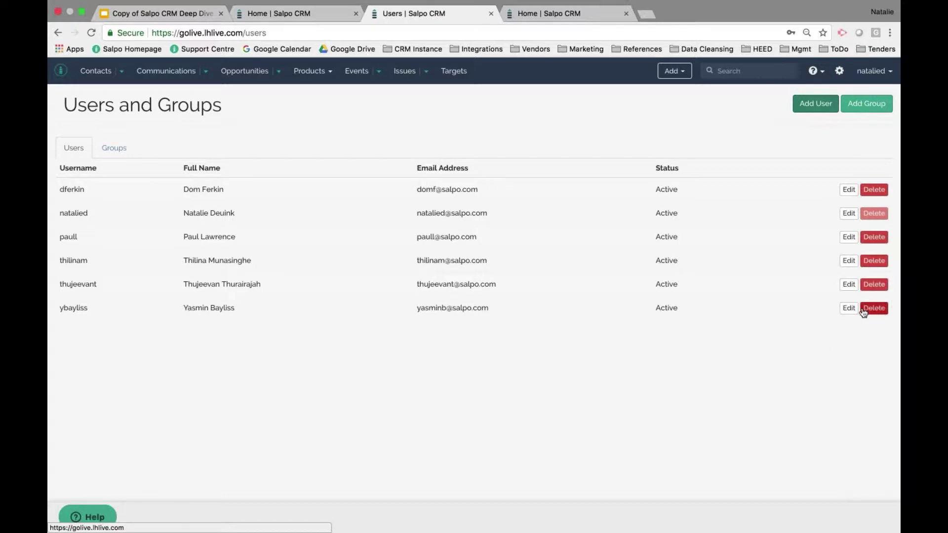
{"action": "left_click", "coordinate": [843, 310]}
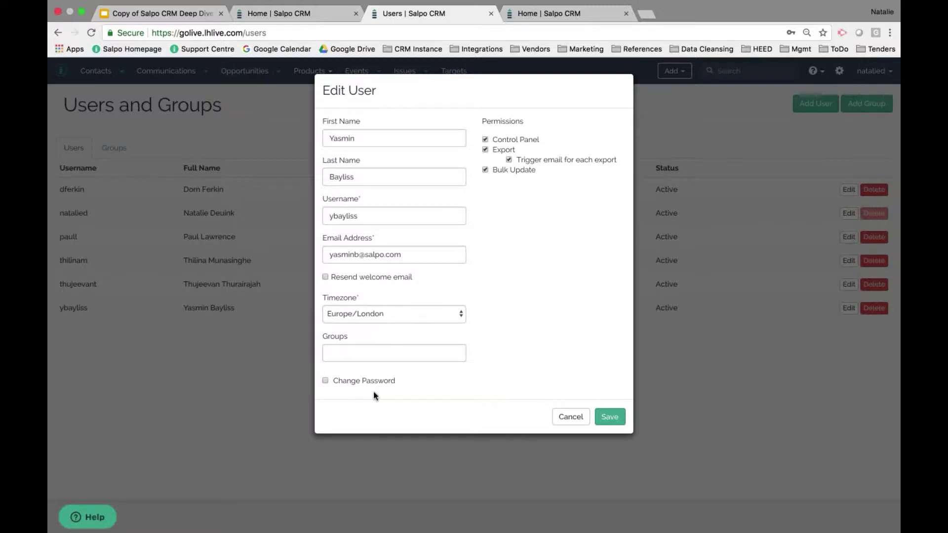
{"action": "left_click", "coordinate": [581, 420]}
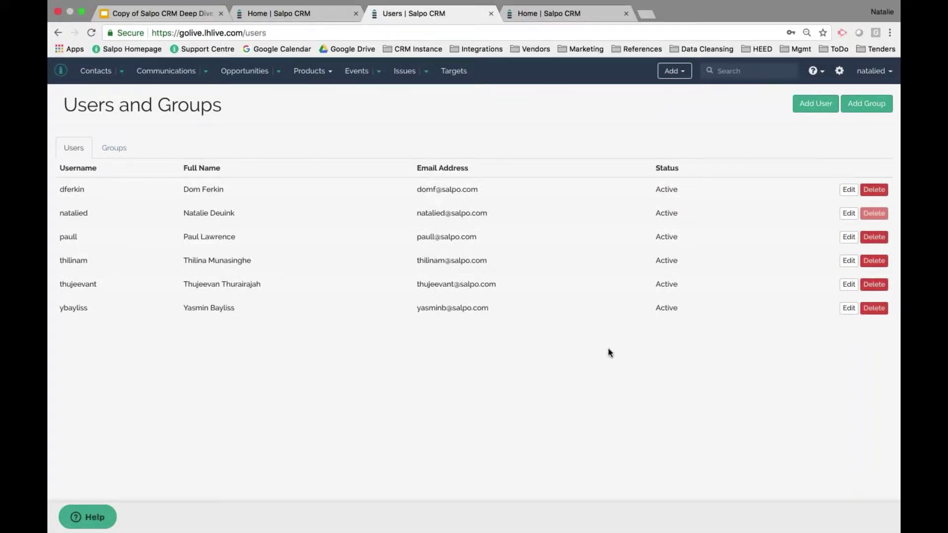
View the Office 365 Calendar details among the account-wide integrations in the Go Live control panel.
{"action": "left_click", "coordinate": [839, 72]}
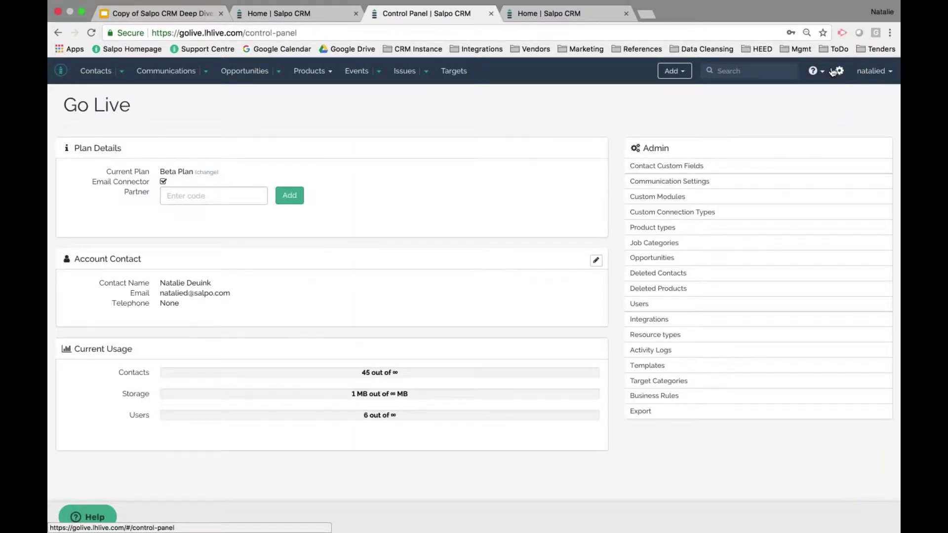
{"action": "left_click", "coordinate": [681, 320]}
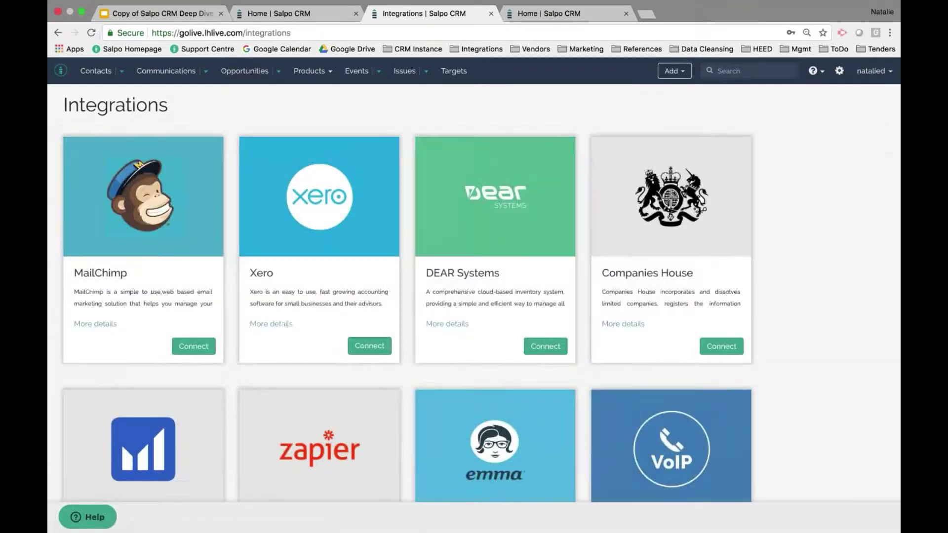
{"action": "scroll", "coordinate": [787, 362], "scroll_direction": "down", "scroll_amount": 5}
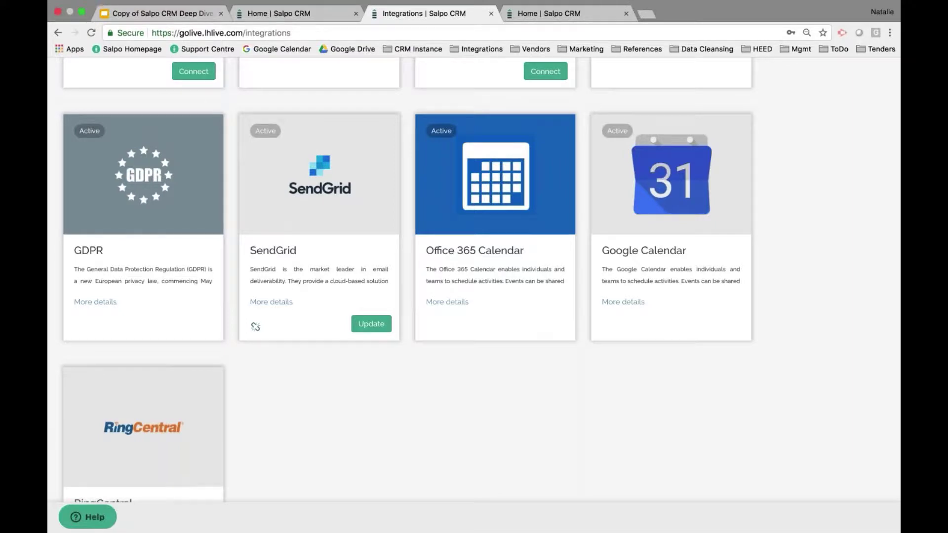
{"action": "left_click", "coordinate": [444, 301]}
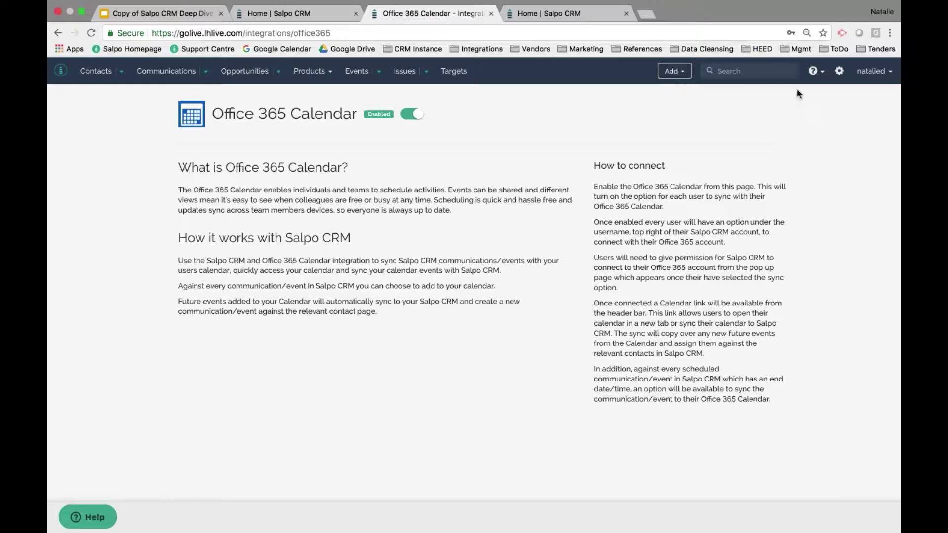
From the personal integrations, view the Google Calendar and Office 365 Calendar sign-in pages, returning from each without signing in.
{"action": "left_click", "coordinate": [868, 74]}
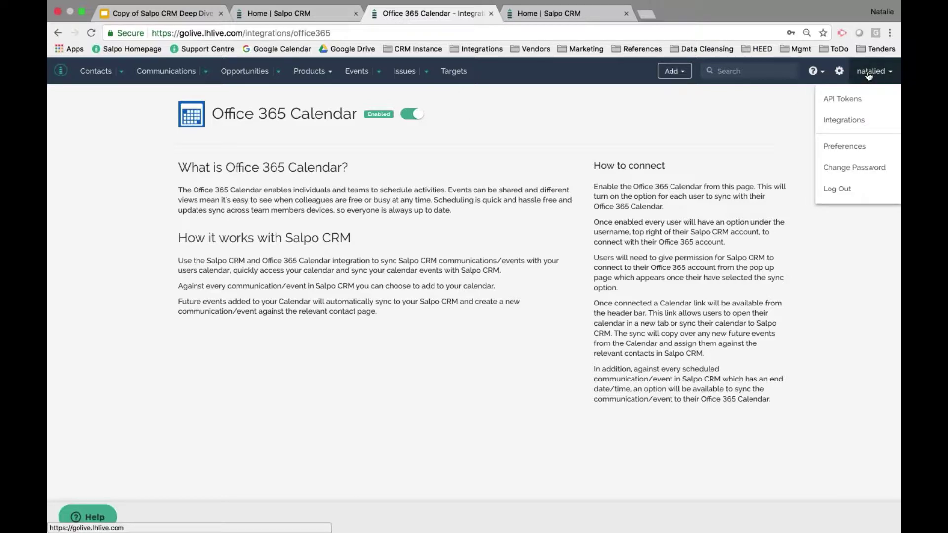
{"action": "left_click", "coordinate": [847, 121]}
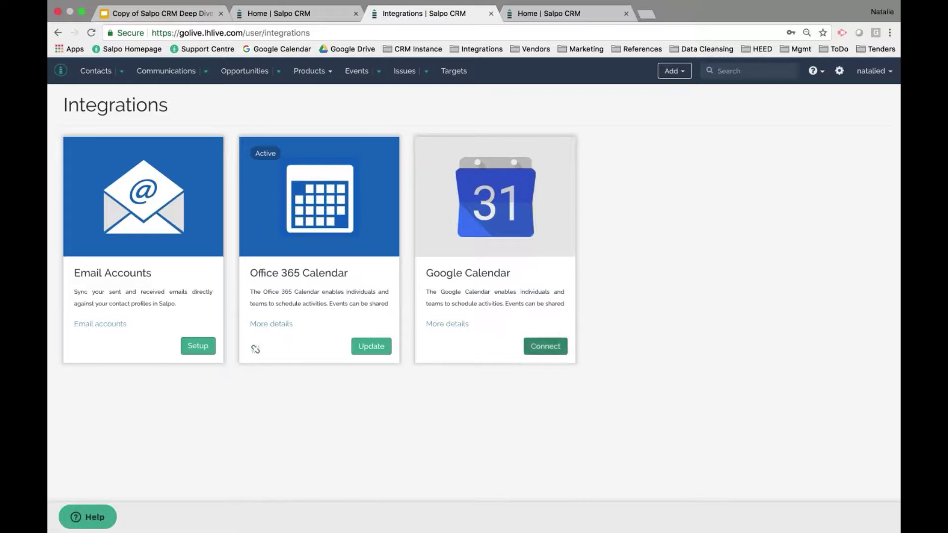
{"action": "left_click", "coordinate": [545, 348]}
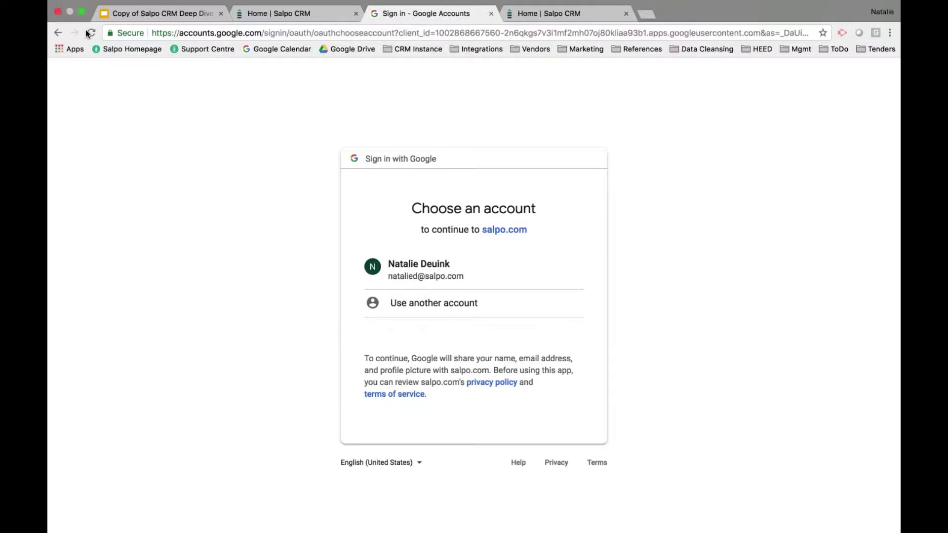
{"action": "left_click", "coordinate": [58, 33]}
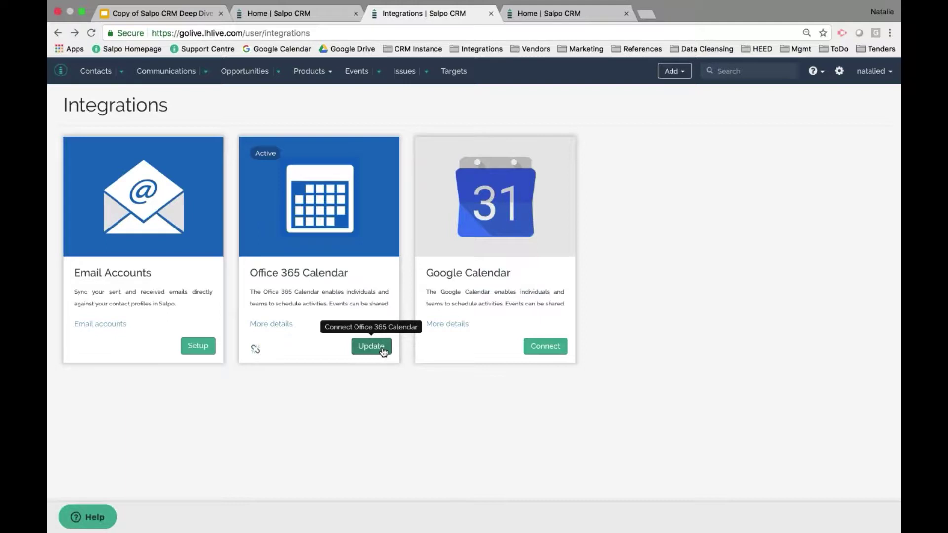
{"action": "left_click", "coordinate": [383, 352]}
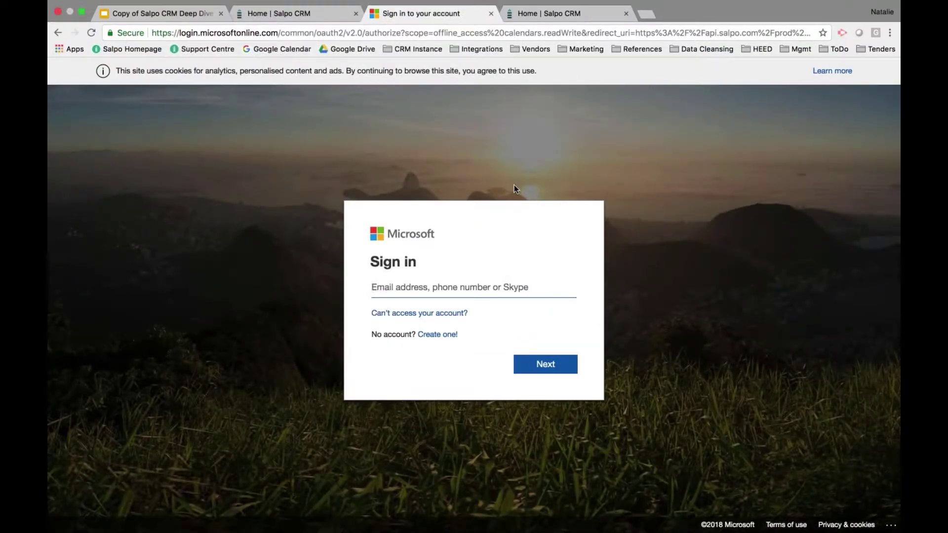
{"action": "left_click", "coordinate": [58, 33]}
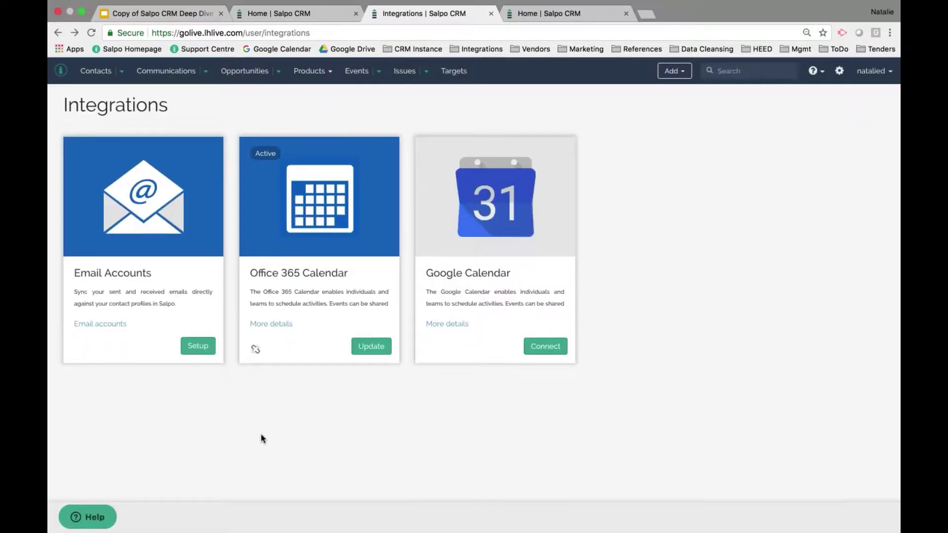
Back in the trial account, view the quick-start email connection choices and the Communications options, then dismiss the options.
{"action": "left_click", "coordinate": [284, 15]}
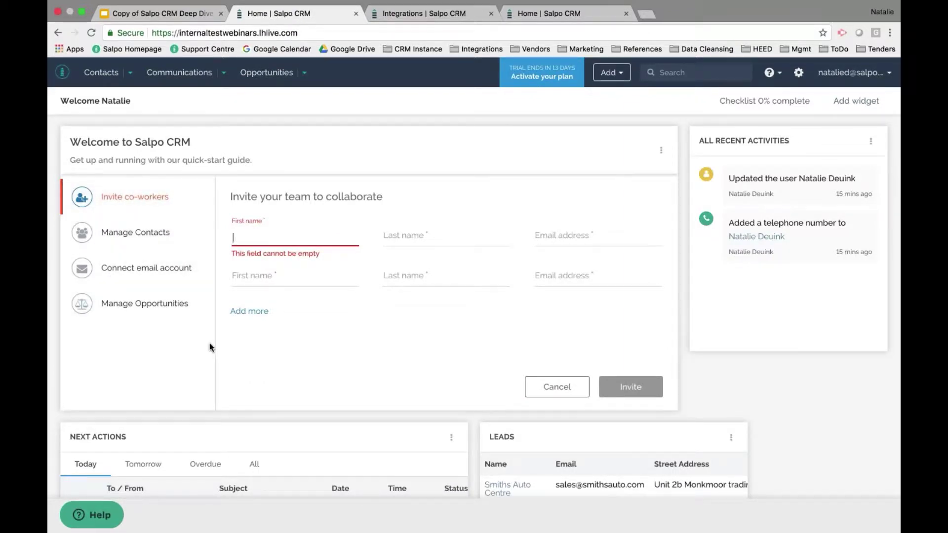
{"action": "left_click", "coordinate": [149, 276]}
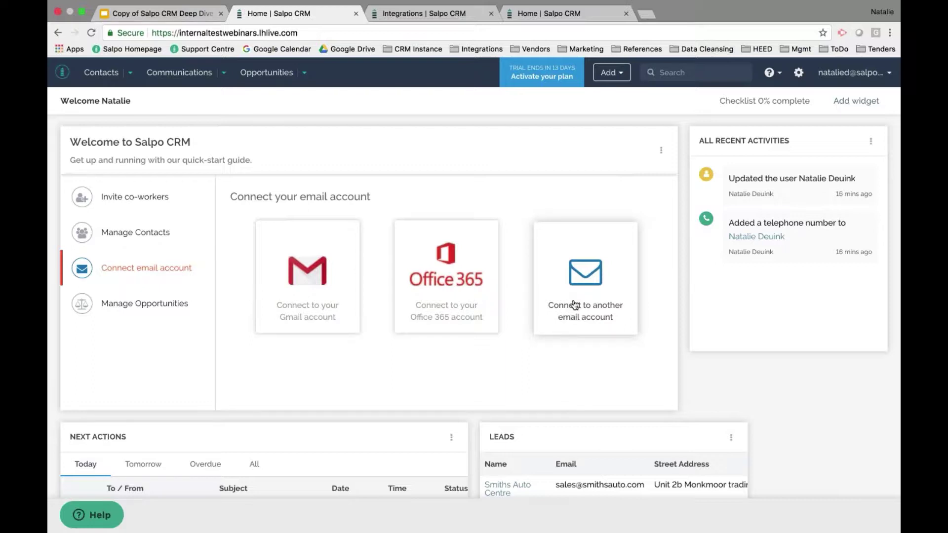
{"action": "left_click", "coordinate": [223, 72]}
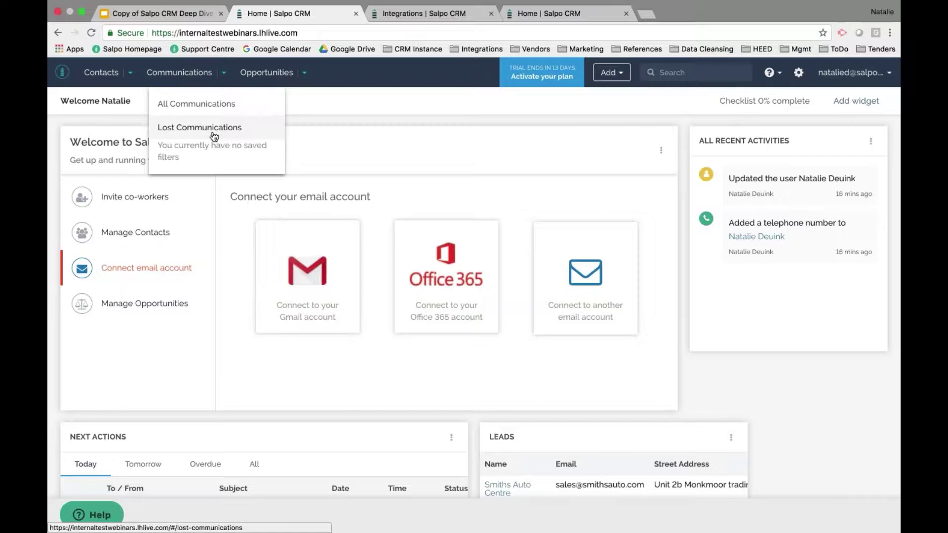
{"action": "left_click", "coordinate": [418, 123]}
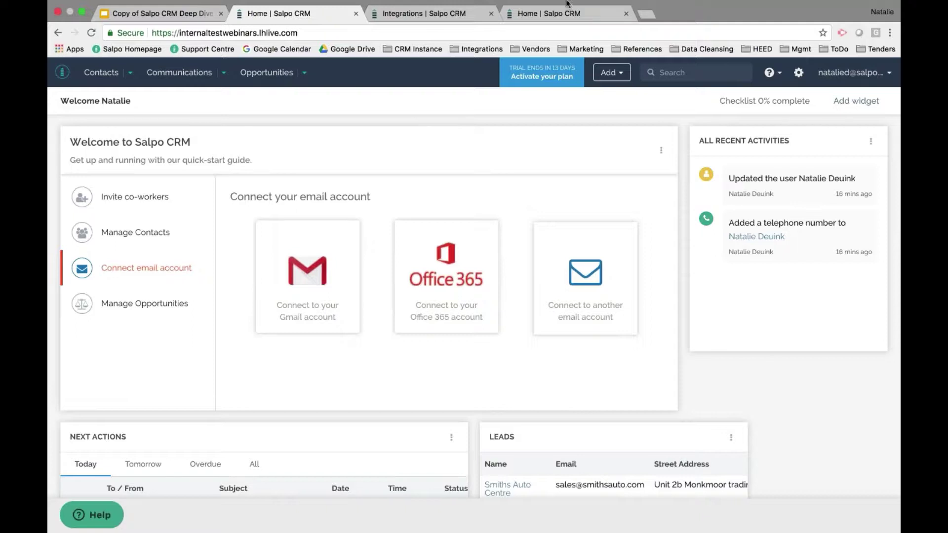
In the Go Live account's personal integrations, open the Email Accounts setup and view its account details form.
{"action": "left_click", "coordinate": [439, 14]}
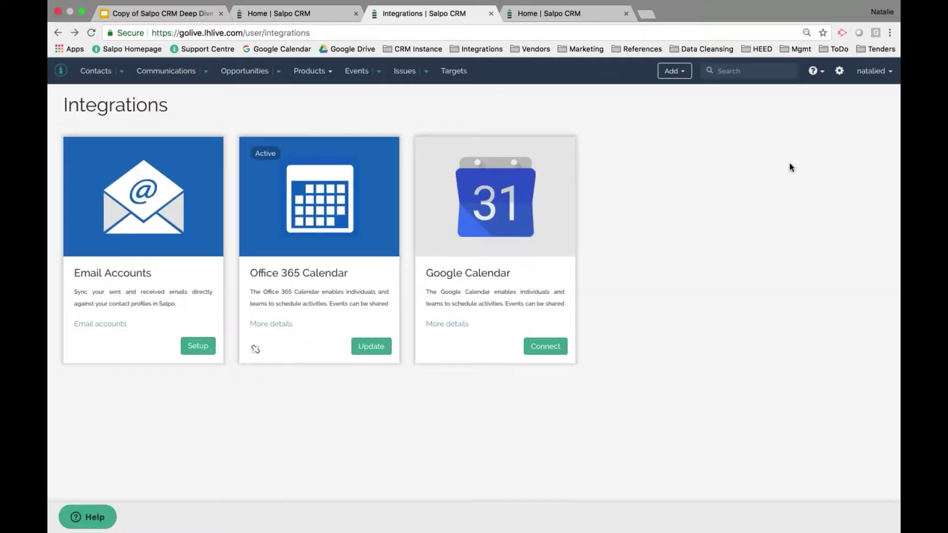
{"action": "left_click", "coordinate": [868, 75]}
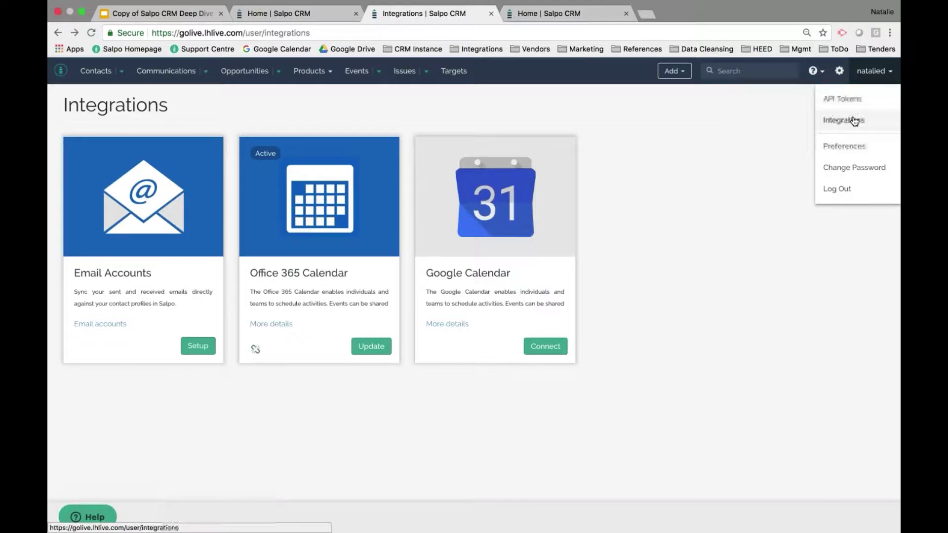
{"action": "left_click", "coordinate": [354, 413]}
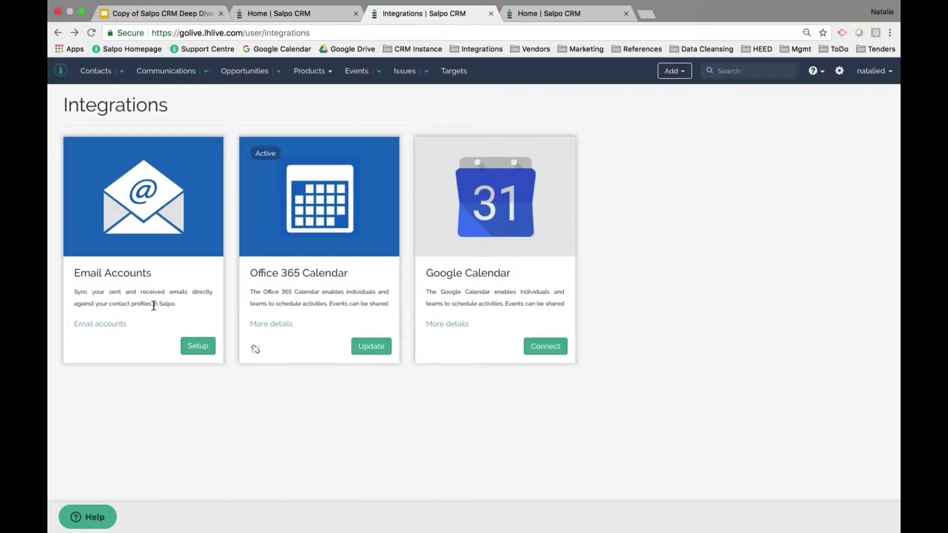
{"action": "left_click", "coordinate": [198, 348]}
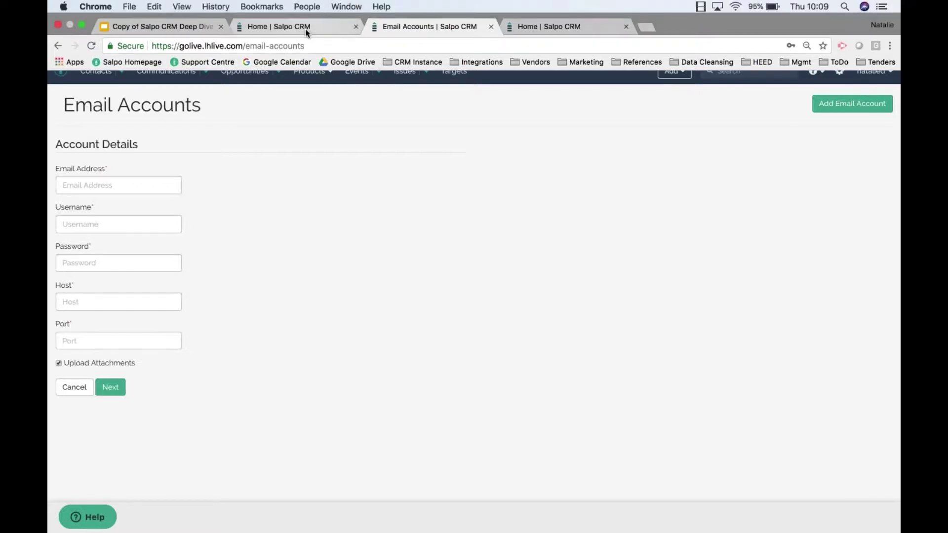
In the trial account's Contact Custom Fields settings, add a category labelled Customer Relationship Details.
{"action": "left_click", "coordinate": [307, 30]}
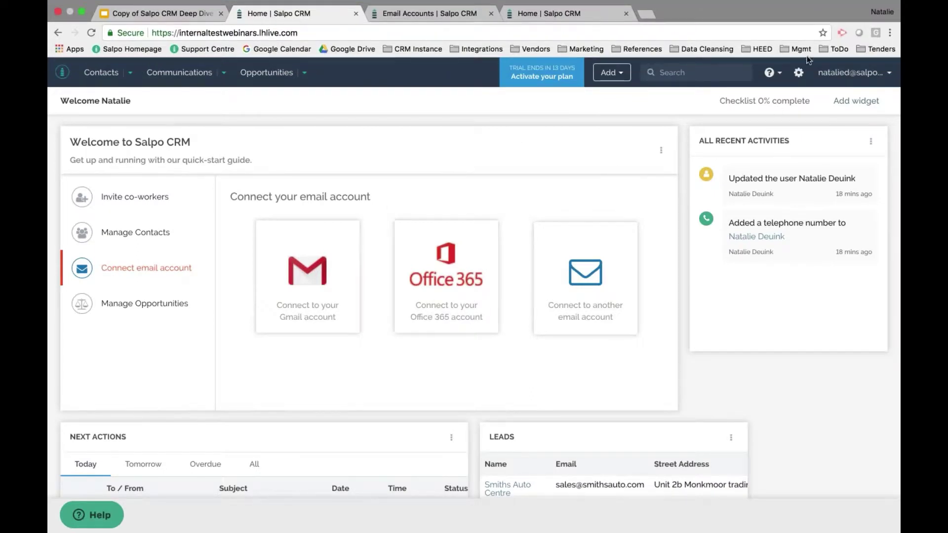
{"action": "left_click", "coordinate": [800, 74]}
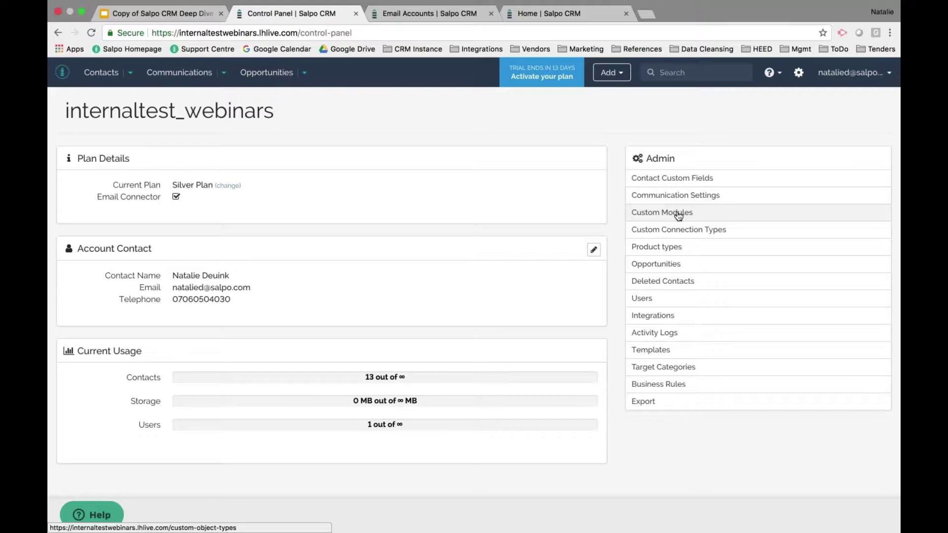
{"action": "left_click", "coordinate": [679, 178]}
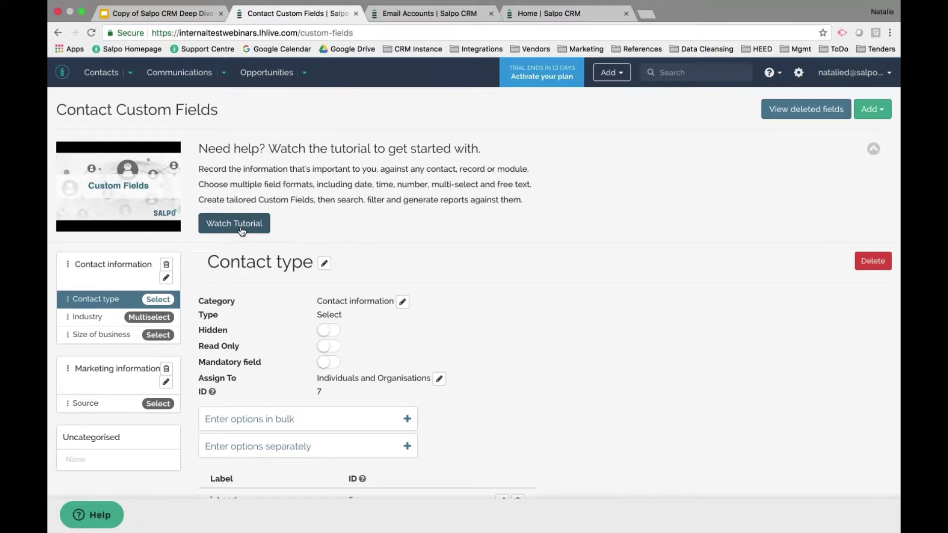
{"action": "left_click", "coordinate": [871, 113]}
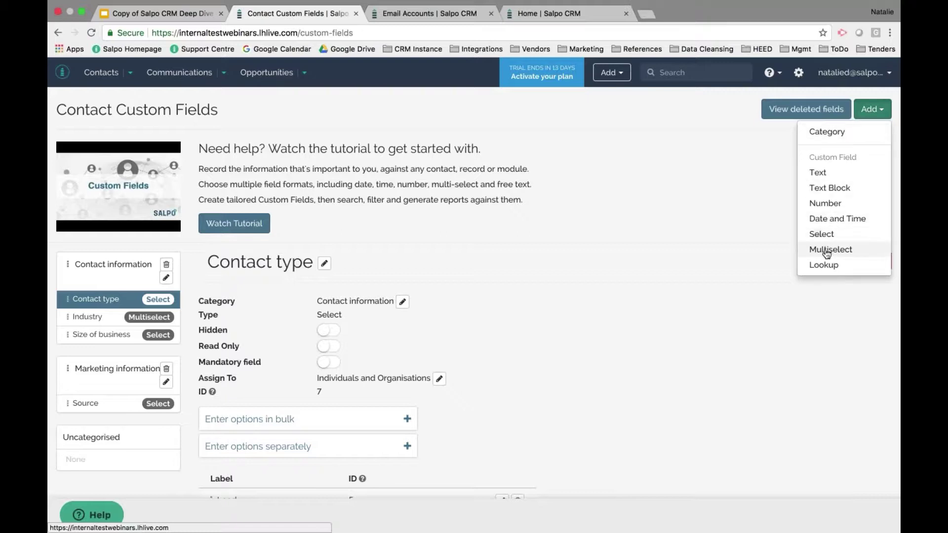
{"action": "left_click", "coordinate": [834, 136]}
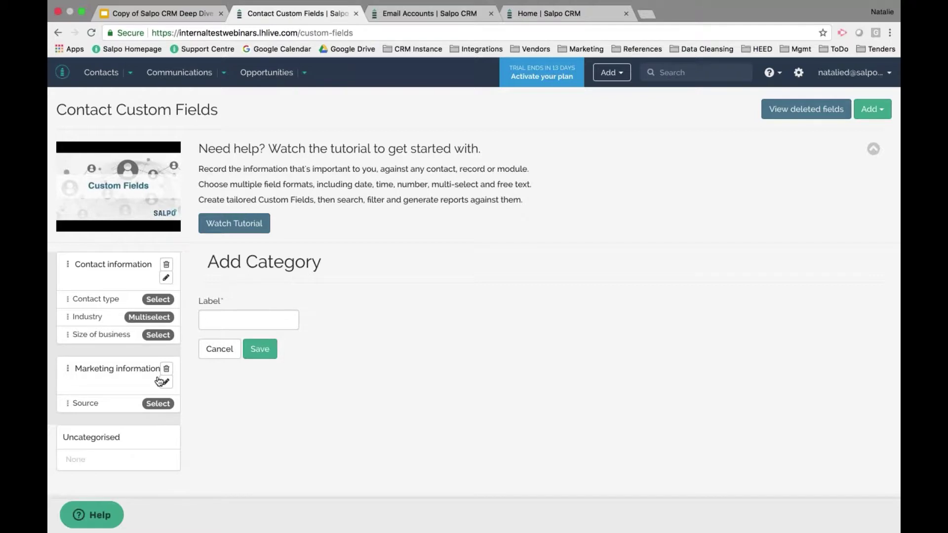
{"action": "left_click", "coordinate": [218, 320]}
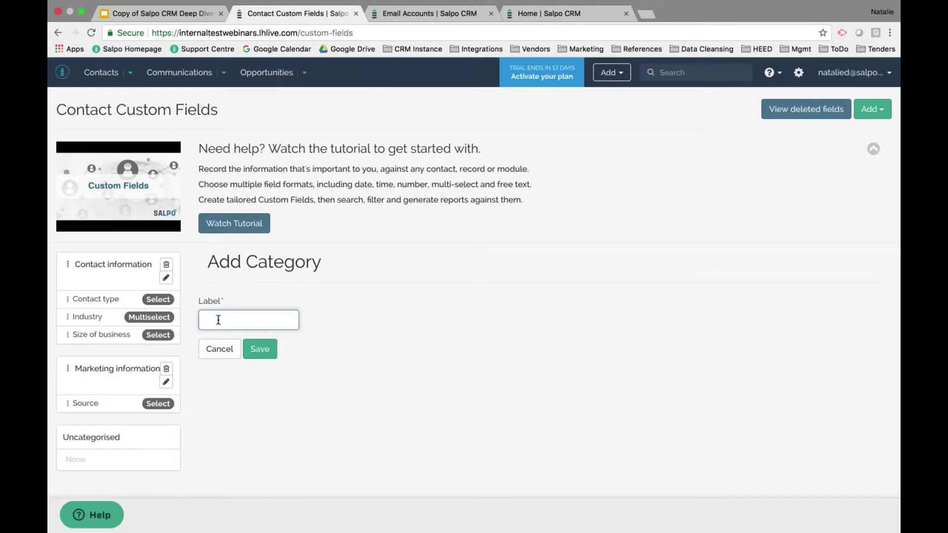
{"action": "type", "text": "Customer Relationship Details"}
{"action": "key", "text": "Return"}
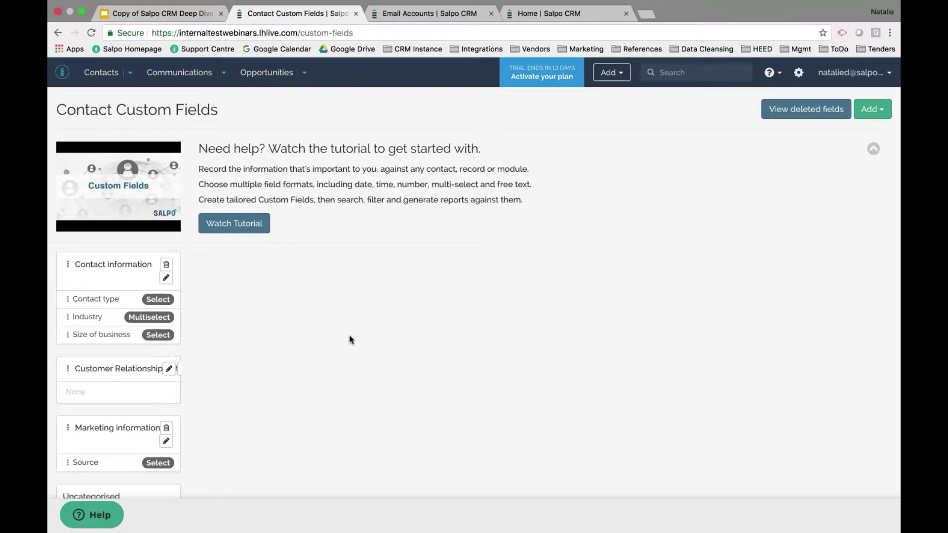
Start a Select custom field labelled Relationship Type and enter Customer, Reseller, Prospect as its options in bulk.
{"action": "key", "text": "ctrl+minus"}
{"action": "left_click", "coordinate": [876, 104]}
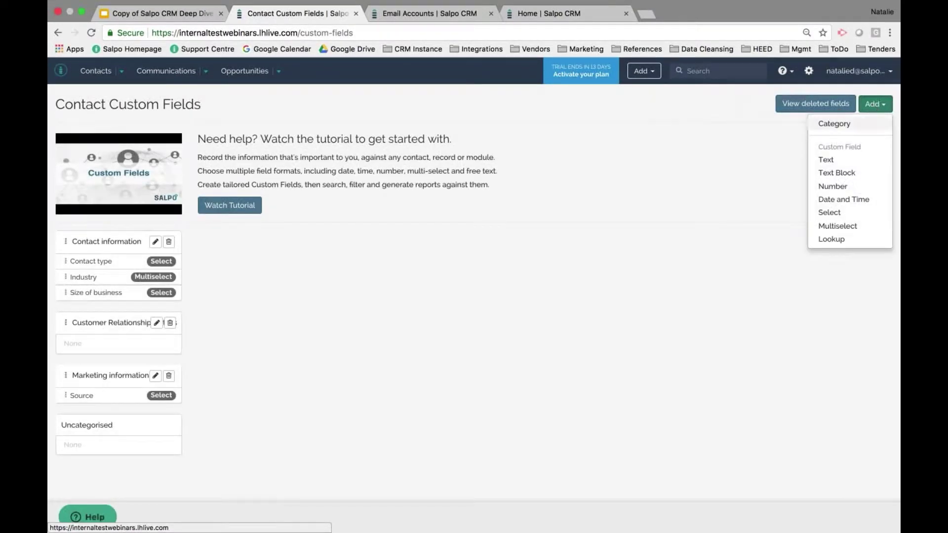
{"action": "left_click", "coordinate": [837, 213]}
{"action": "type", "text": "Relationship Type"}
{"action": "left_click", "coordinate": [267, 394]}
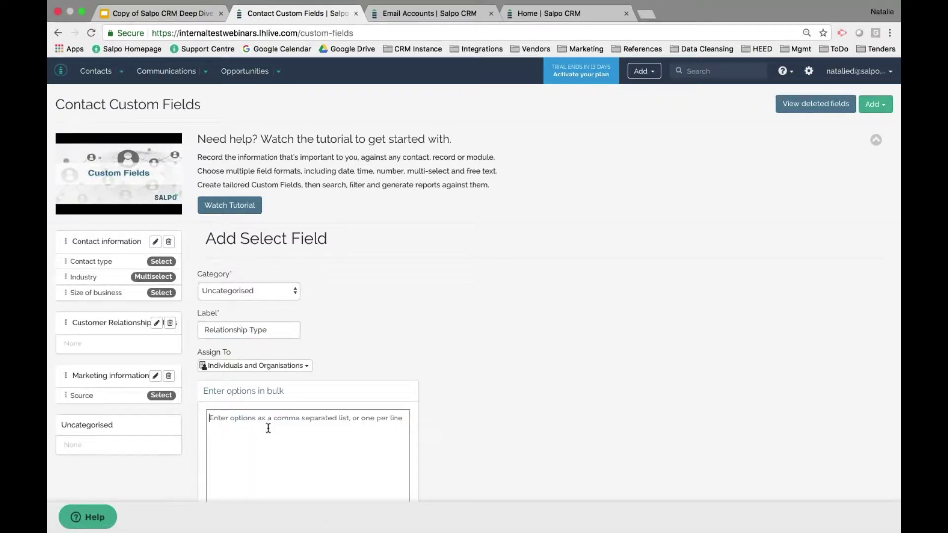
{"action": "scroll", "coordinate": [268, 428], "scroll_direction": "down", "scroll_amount": 3}
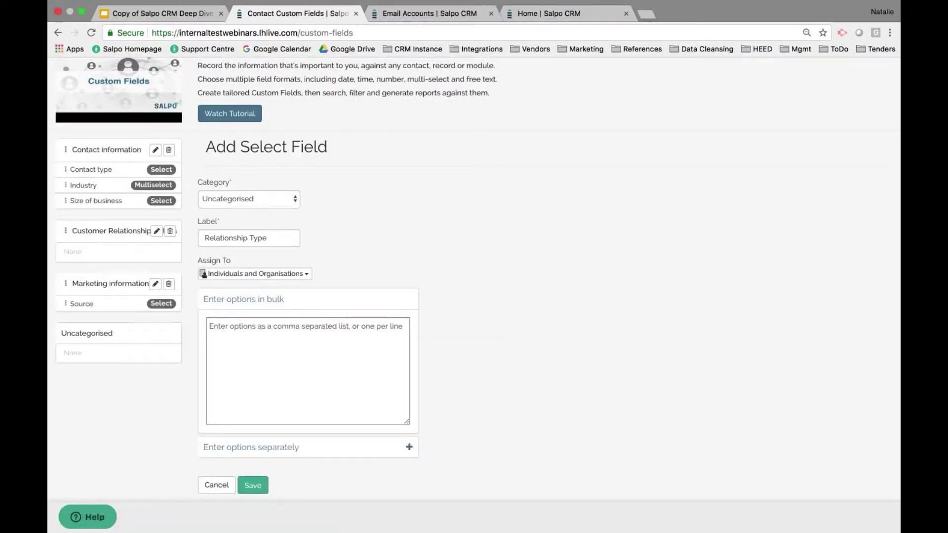
{"action": "type", "text": "Custom"}
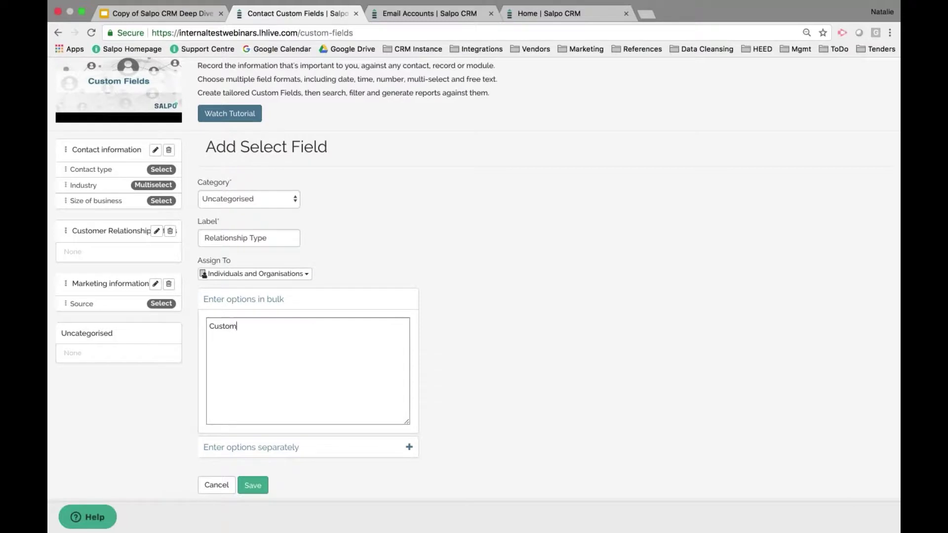
{"action": "type", "text": "er, Reseller, Prospect"}
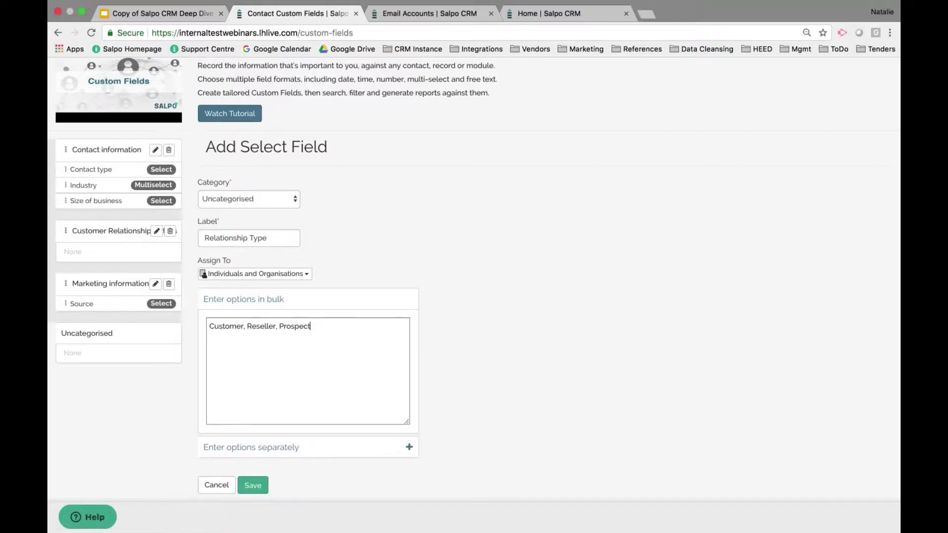
Set the field's category to Customer Relationship Details, assign it to Individuals and Organisations, and save it.
{"action": "left_click", "coordinate": [234, 199]}
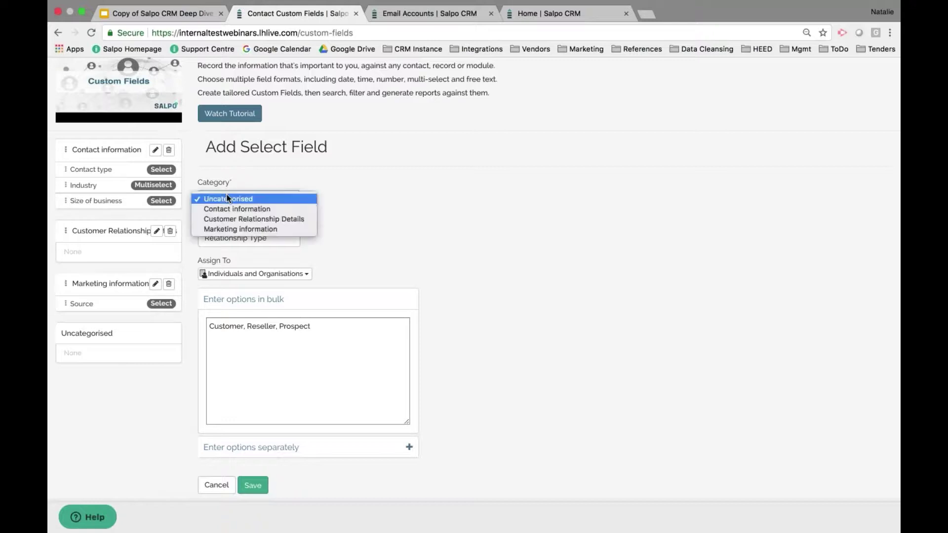
{"action": "left_click", "coordinate": [240, 218]}
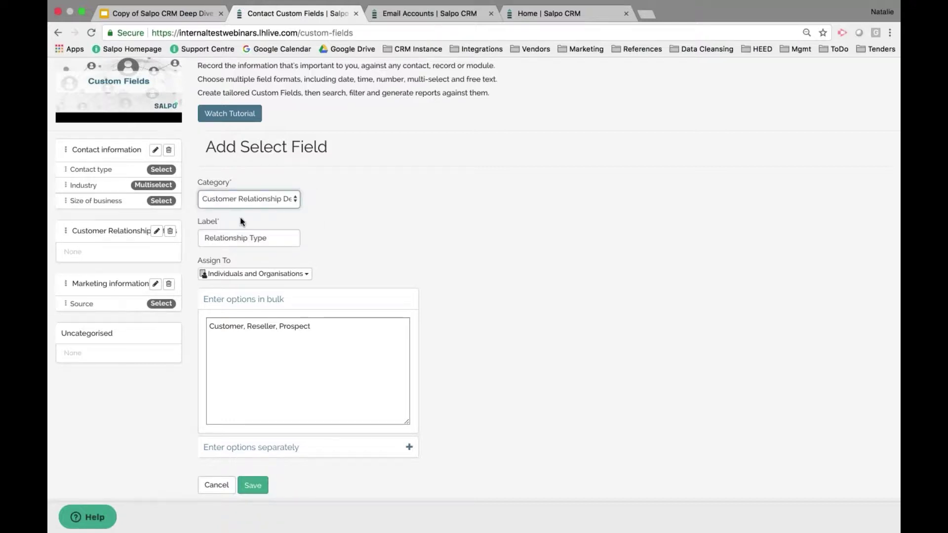
{"action": "left_click", "coordinate": [257, 275]}
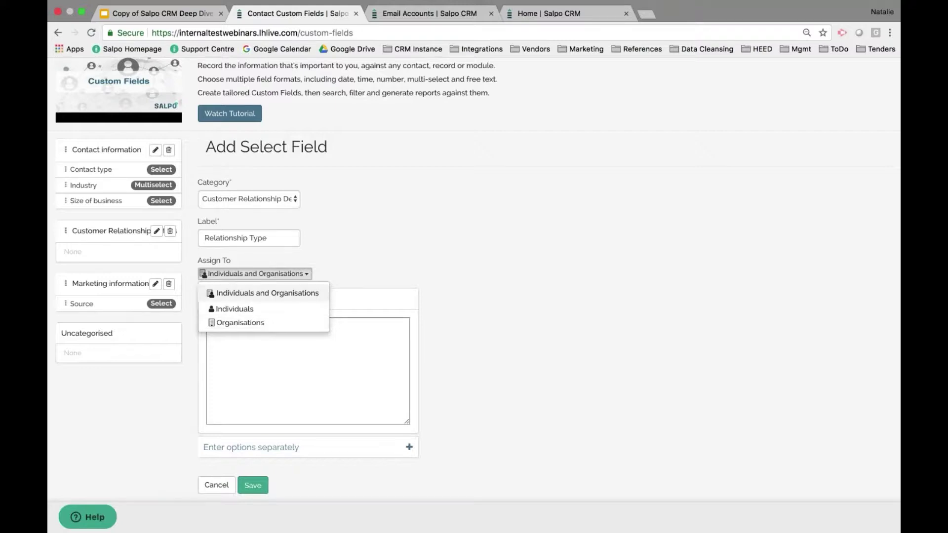
{"action": "left_click", "coordinate": [266, 293]}
{"action": "left_click", "coordinate": [253, 486]}
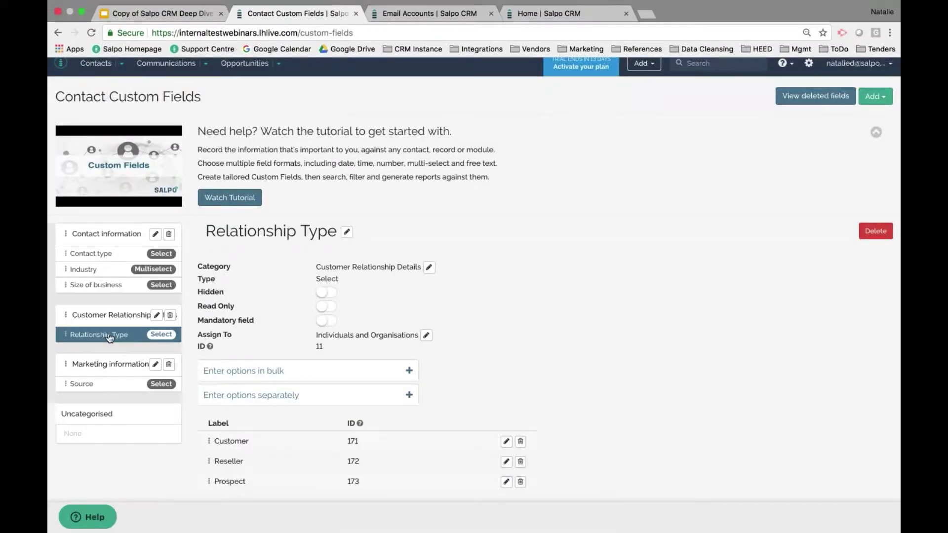
{"action": "scroll", "coordinate": [114, 336], "scroll_direction": "down", "scroll_amount": 1}
{"action": "scroll", "coordinate": [397, 401], "scroll_direction": "up", "scroll_amount": 1}
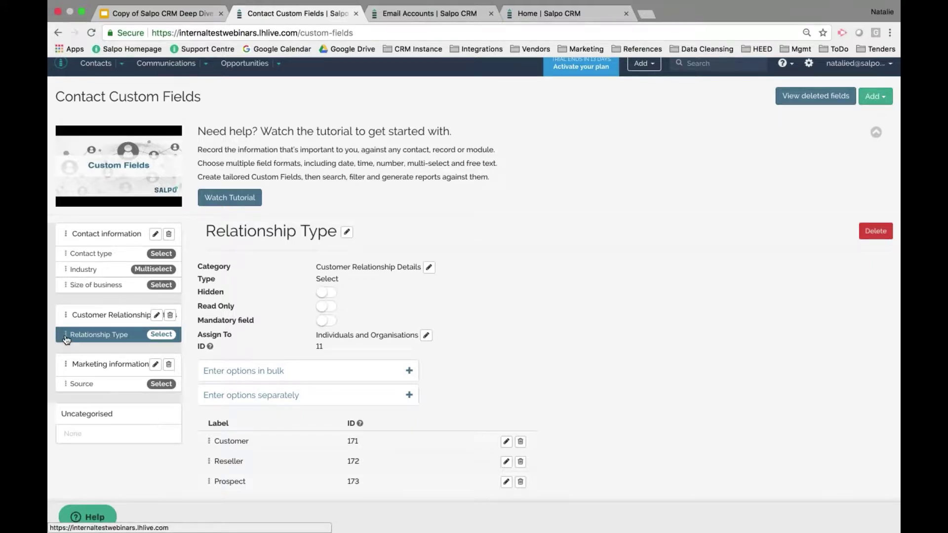
{"action": "mouse_move", "coordinate": [67, 339]}
{"action": "left_mouse_down"}
{"action": "mouse_move", "coordinate": [66, 257]}
{"action": "mouse_move", "coordinate": [68, 342]}
{"action": "left_mouse_up"}
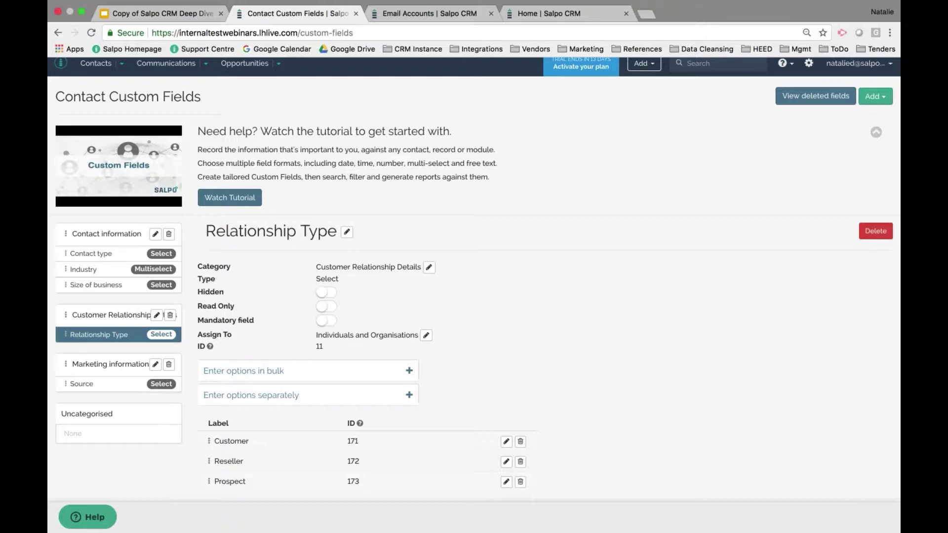
{"action": "scroll", "coordinate": [535, 256], "scroll_direction": "up", "scroll_amount": 1}
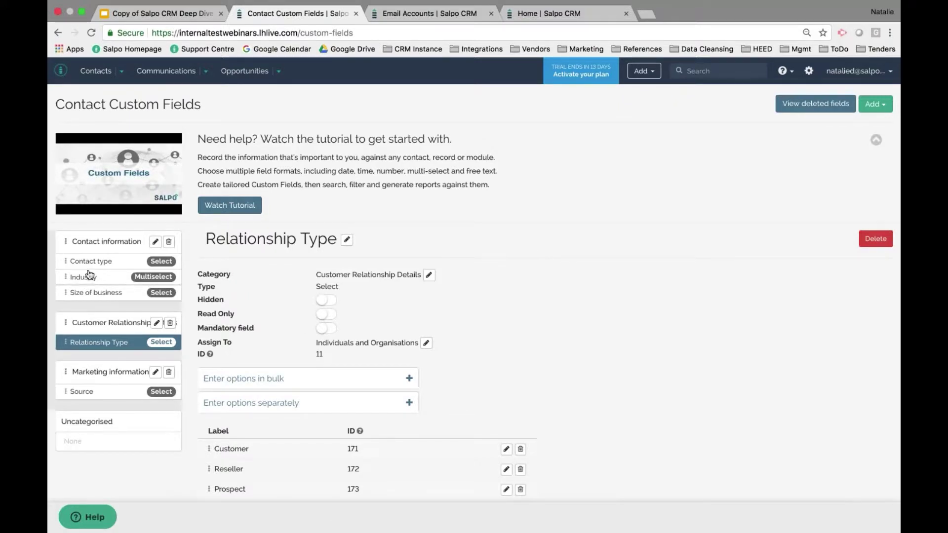
Filter the contacts list to individuals and view the available filter, bulk and report actions, then dismiss them.
{"action": "left_click", "coordinate": [103, 71]}
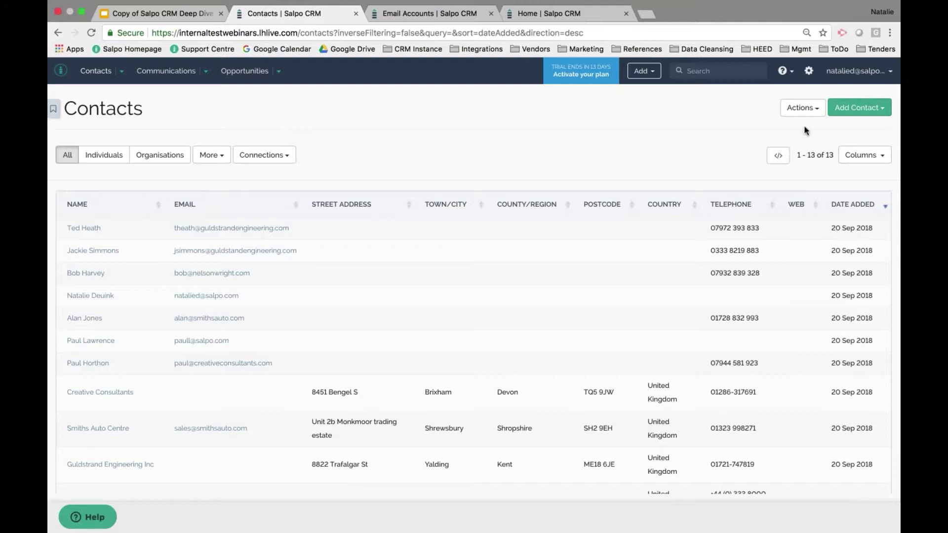
{"action": "left_click", "coordinate": [814, 115]}
{"action": "left_click", "coordinate": [114, 159]}
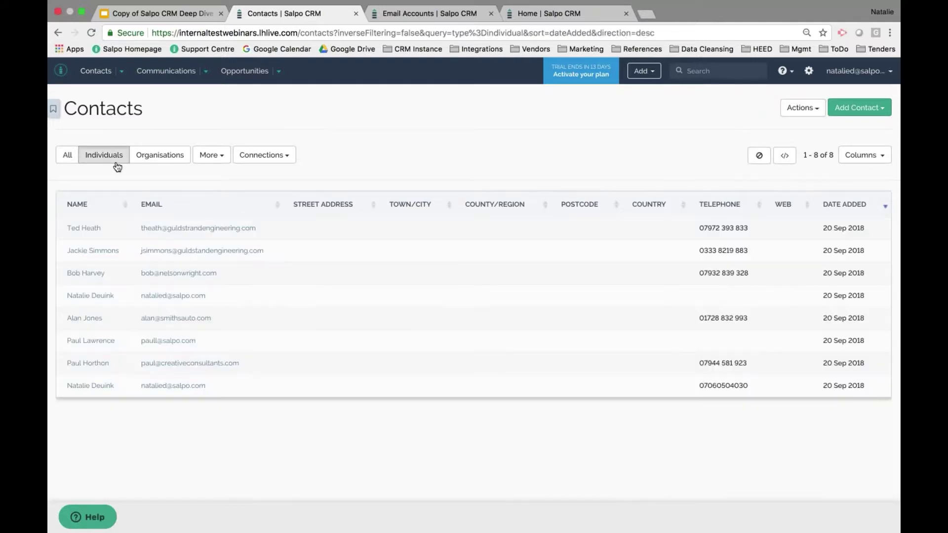
{"action": "left_click", "coordinate": [803, 108]}
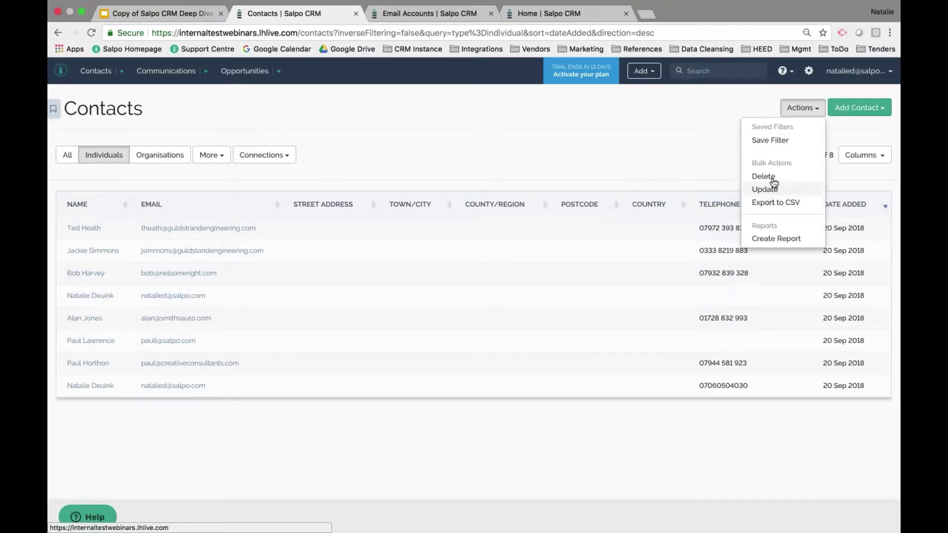
{"action": "left_click", "coordinate": [636, 159]}
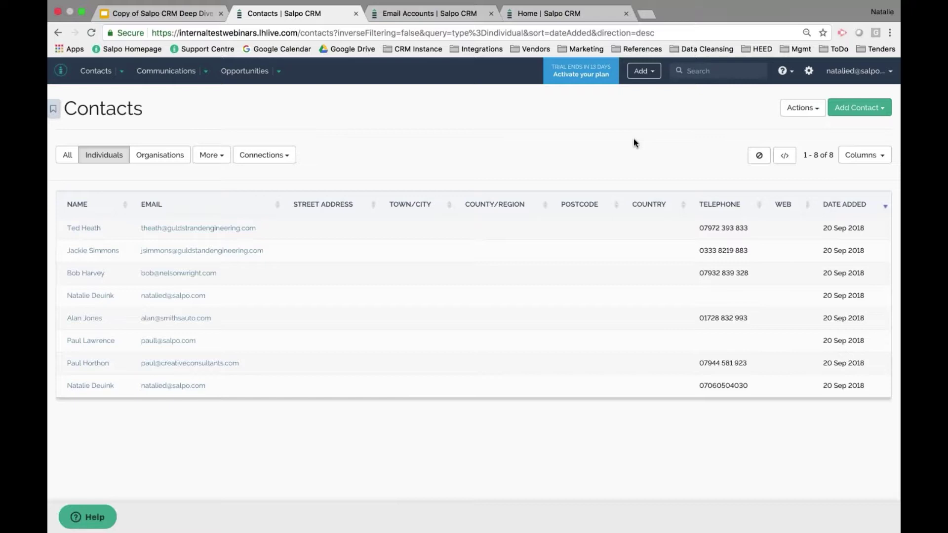
Open the Add Individual form, view its Contact information and Customer Relationship Details sections with the Relationship Type options, and cancel it.
{"action": "left_click", "coordinate": [644, 70]}
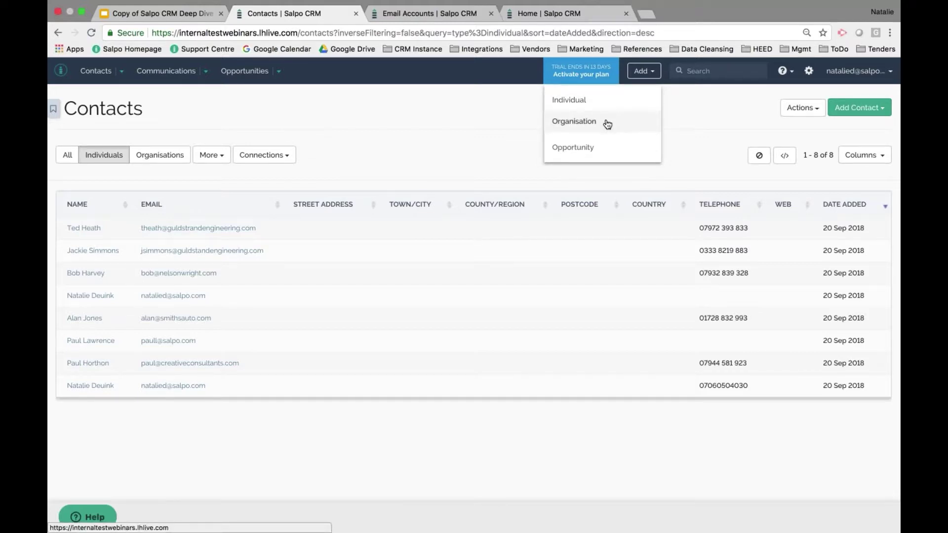
{"action": "left_click", "coordinate": [607, 101]}
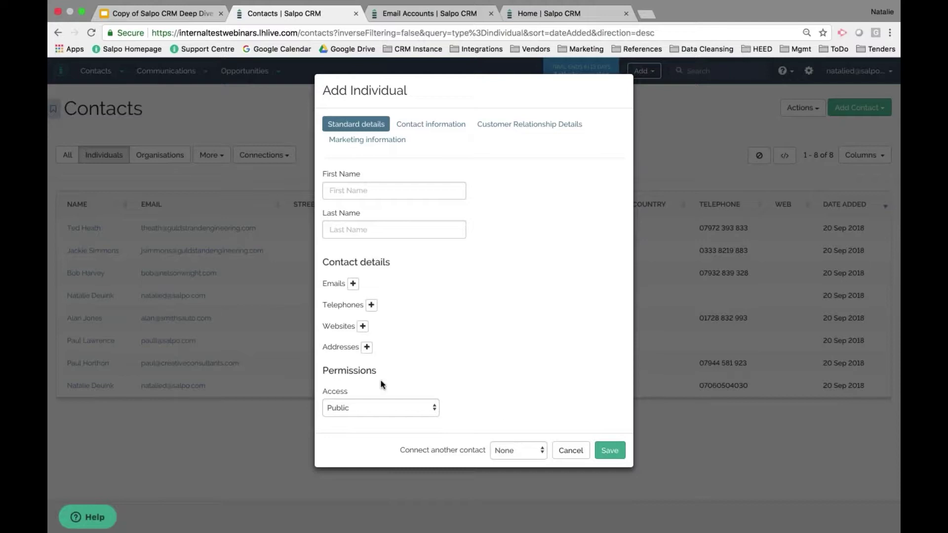
{"action": "left_click", "coordinate": [430, 124]}
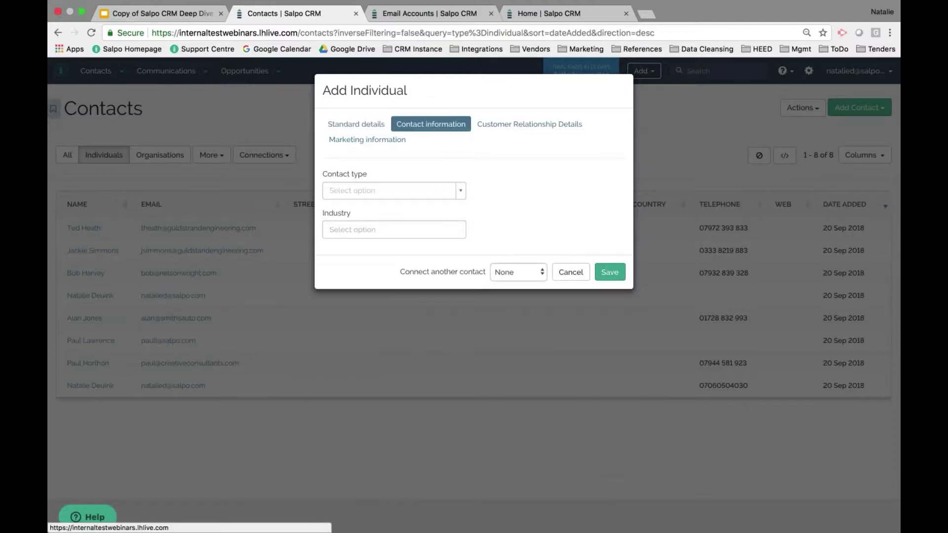
{"action": "left_click", "coordinate": [498, 127]}
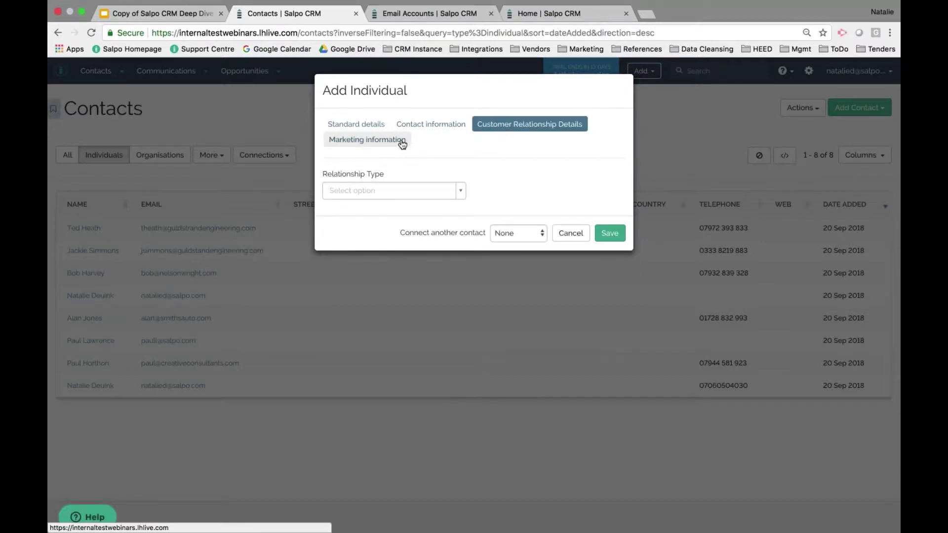
{"action": "left_click", "coordinate": [390, 191]}
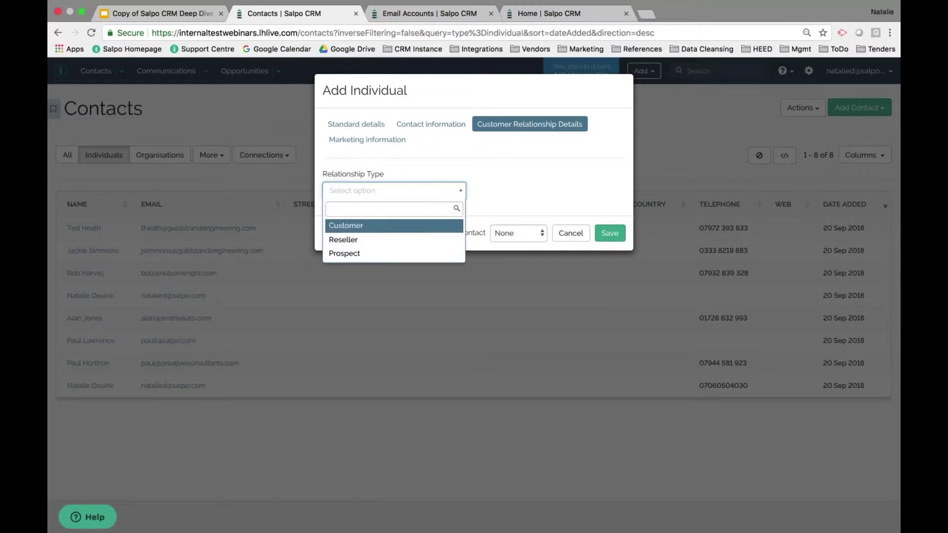
{"action": "key", "text": "Escape"}
{"action": "left_click", "coordinate": [378, 126]}
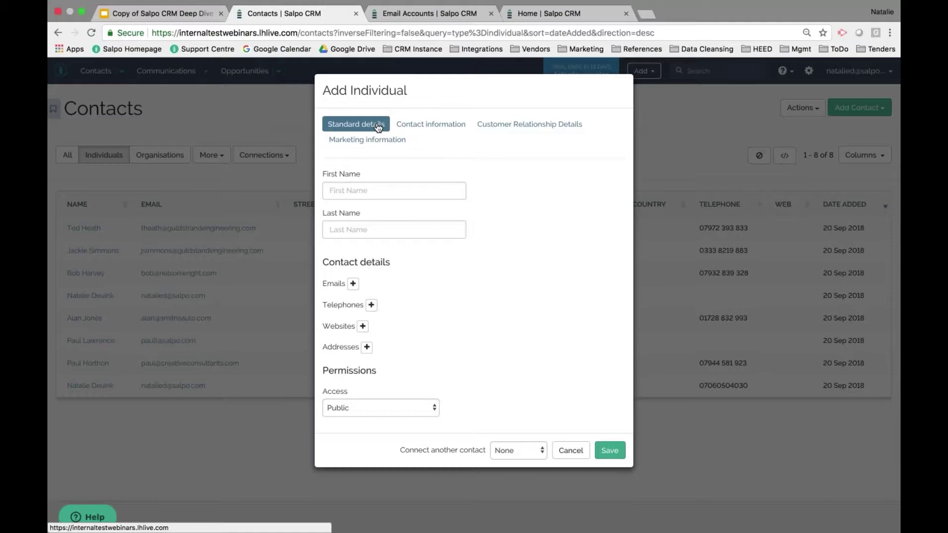
{"action": "left_click", "coordinate": [571, 451]}
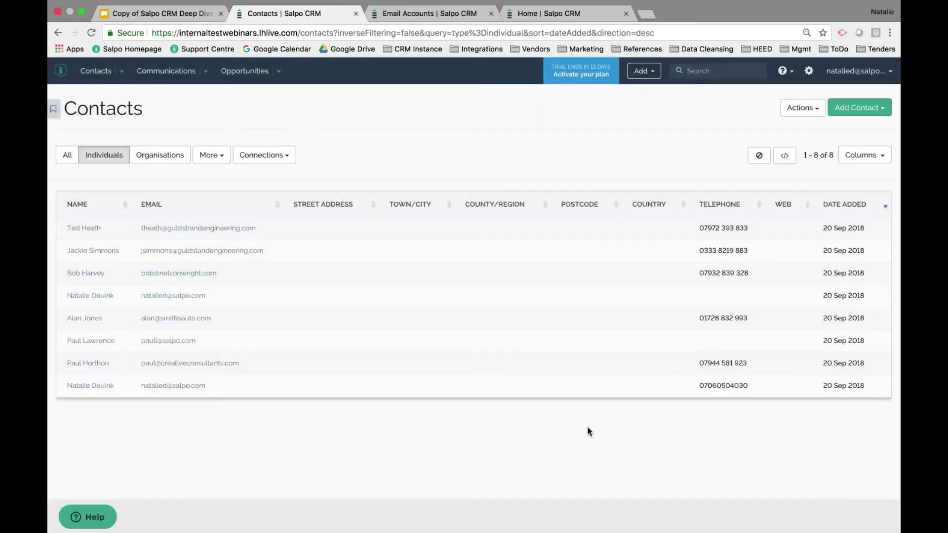
Reopen the Add Individual form to view its Standard details section, and cancel it.
{"action": "left_click", "coordinate": [853, 113]}
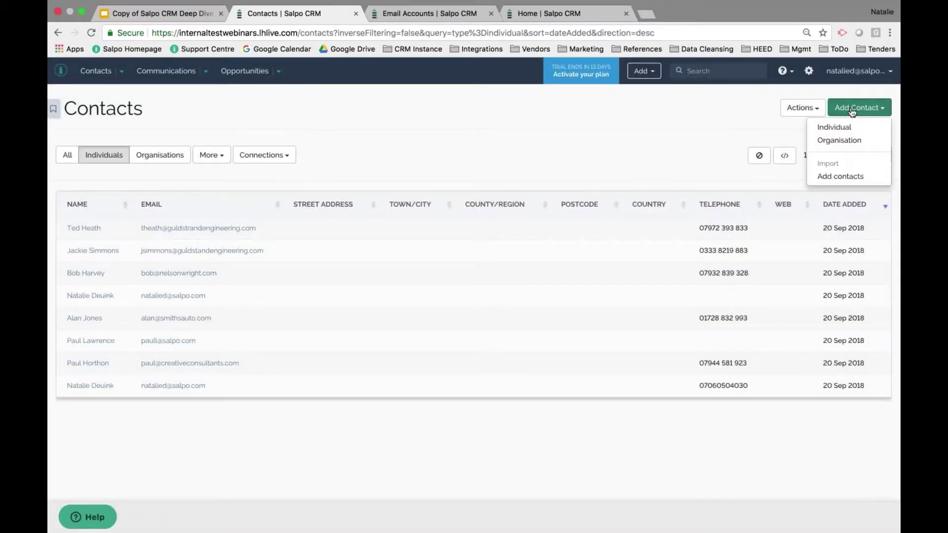
{"action": "left_click", "coordinate": [838, 127]}
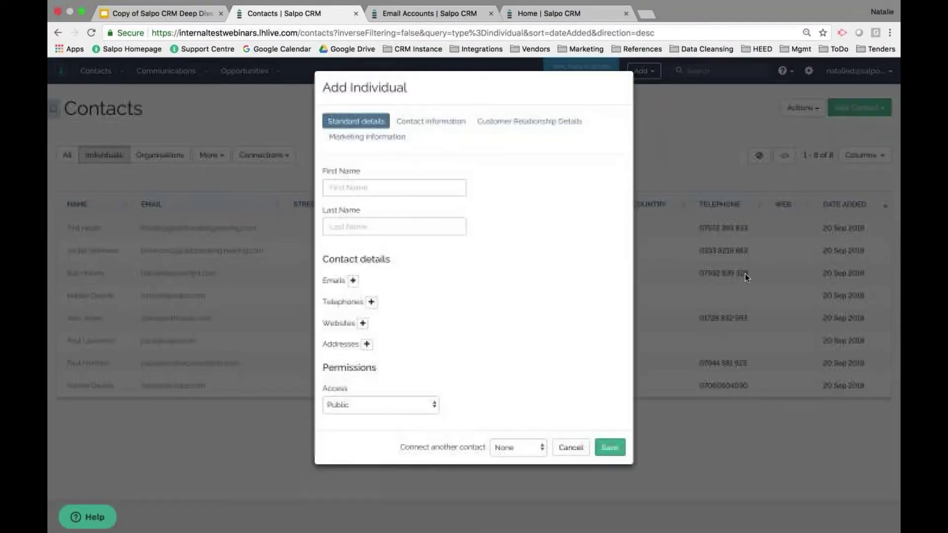
{"action": "left_click", "coordinate": [570, 450]}
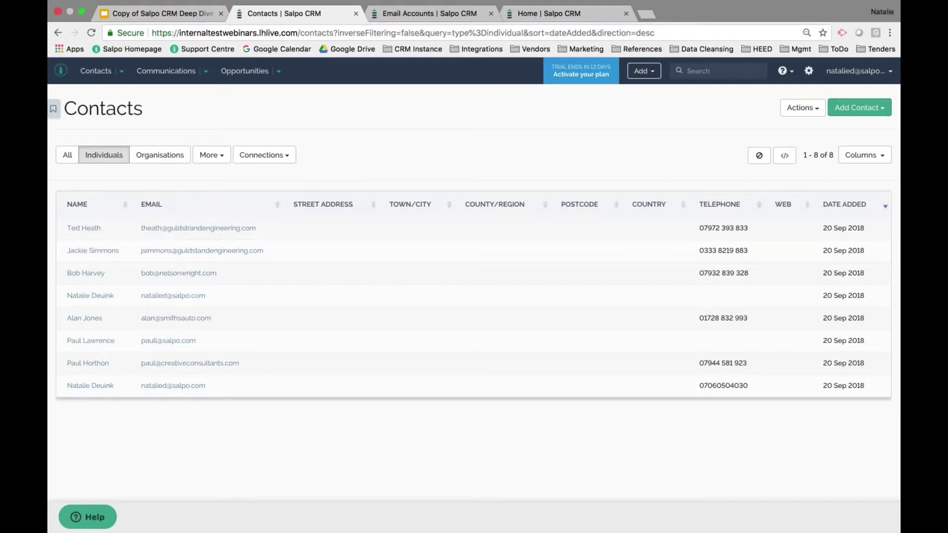
Open the contacts import page and examine the fields for importing a new file, starting at its name.
{"action": "left_click", "coordinate": [800, 107]}
{"action": "left_click", "coordinate": [859, 107]}
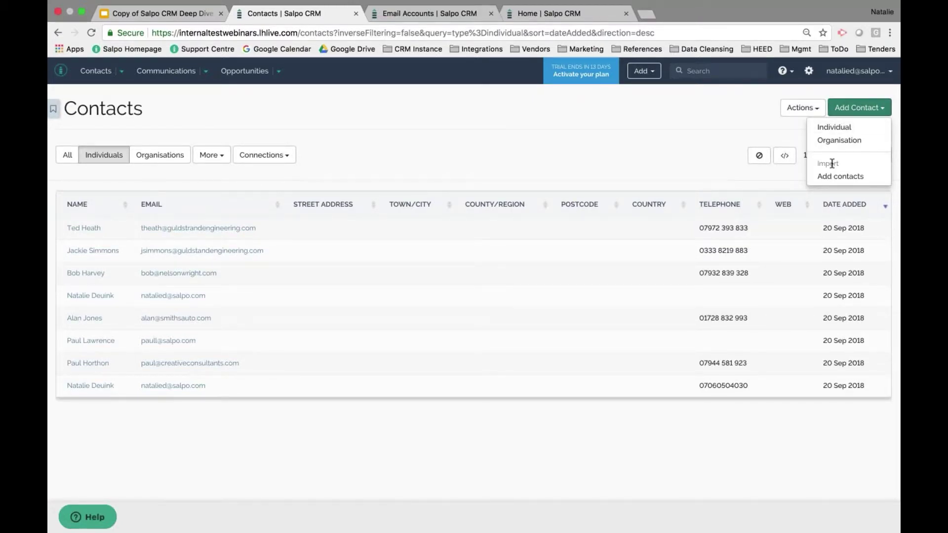
{"action": "left_click", "coordinate": [838, 178]}
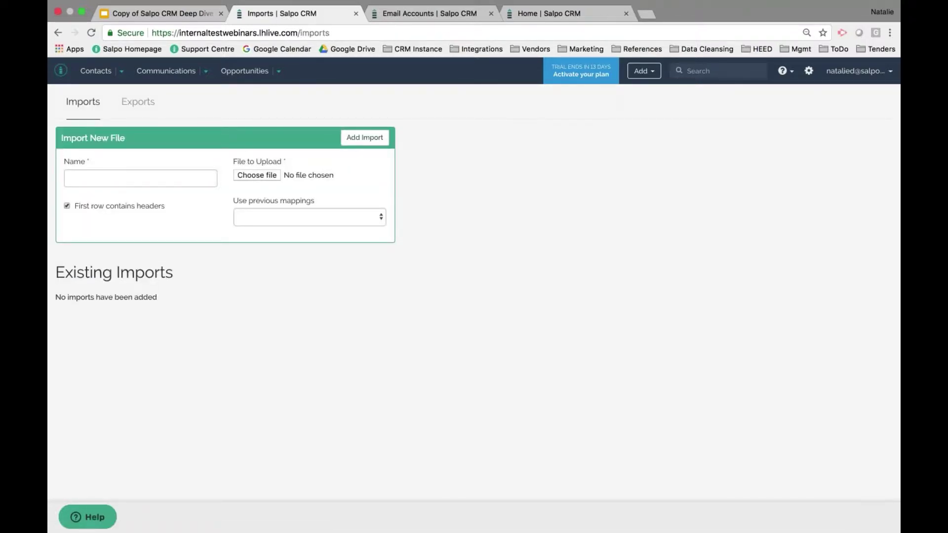
{"action": "left_click", "coordinate": [80, 175]}
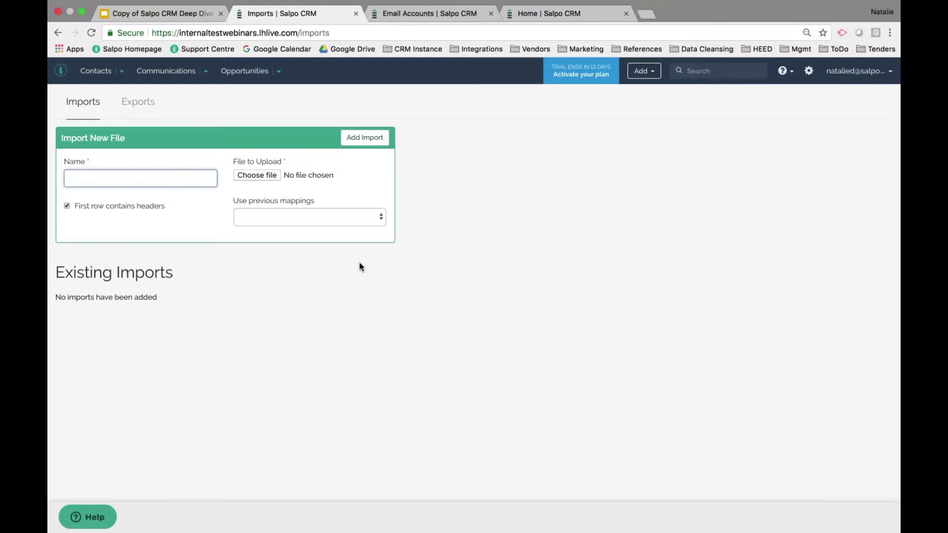
In the other Salpo account, open the Trial import's configuration and examine its column mappings and the object types that can be added.
{"action": "left_click", "coordinate": [441, 13]}
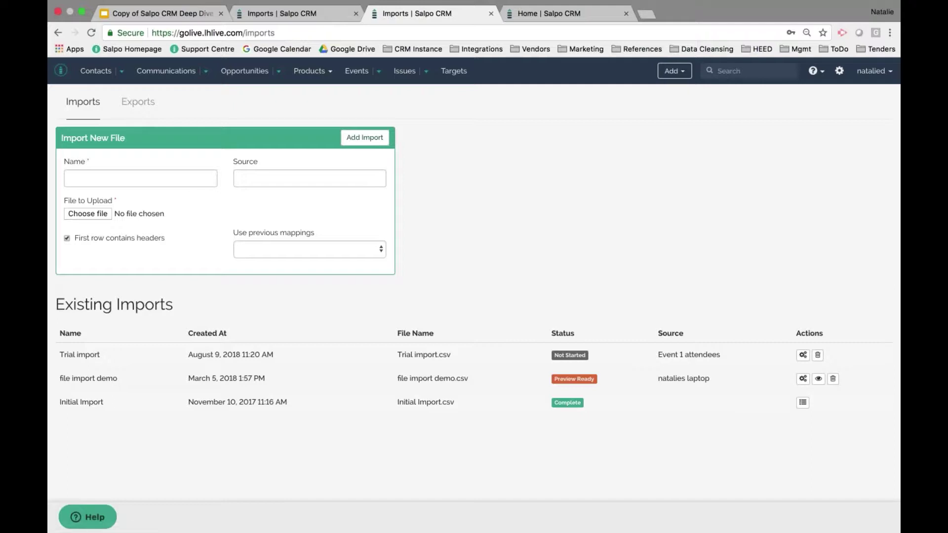
{"action": "left_click", "coordinate": [802, 355]}
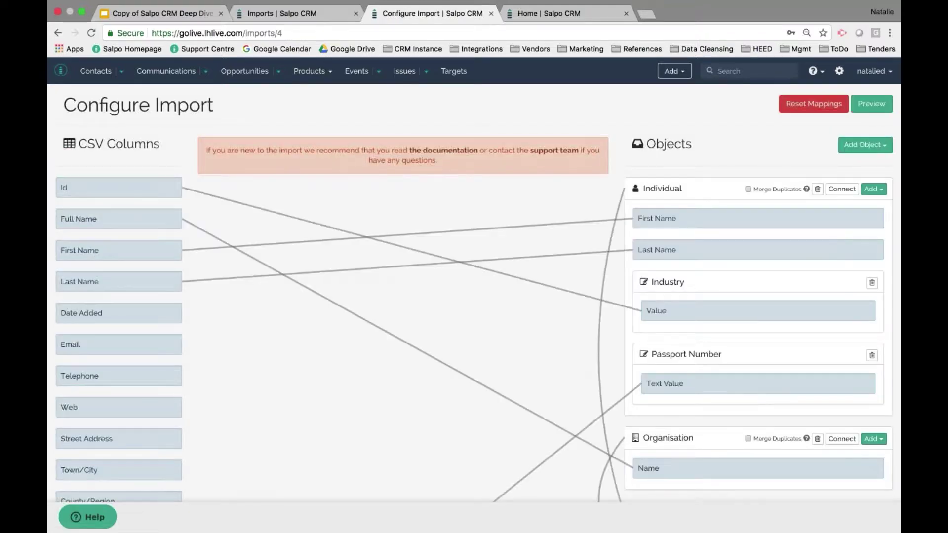
{"action": "left_click", "coordinate": [267, 265]}
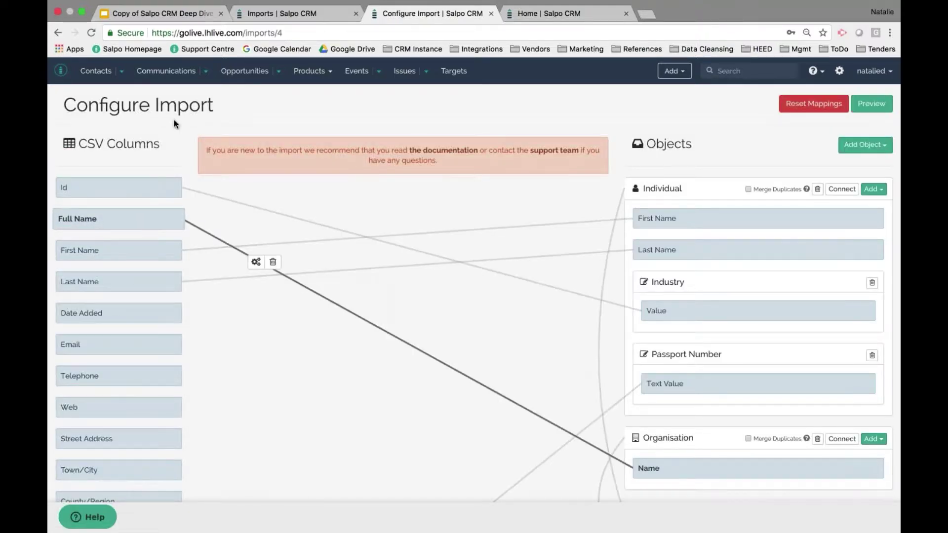
{"action": "left_click", "coordinate": [156, 418]}
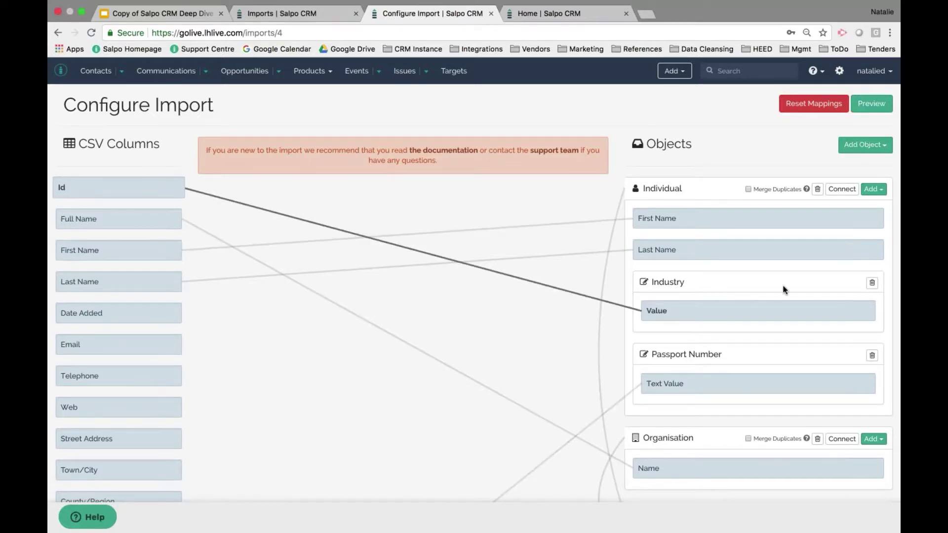
{"action": "left_click", "coordinate": [862, 144]}
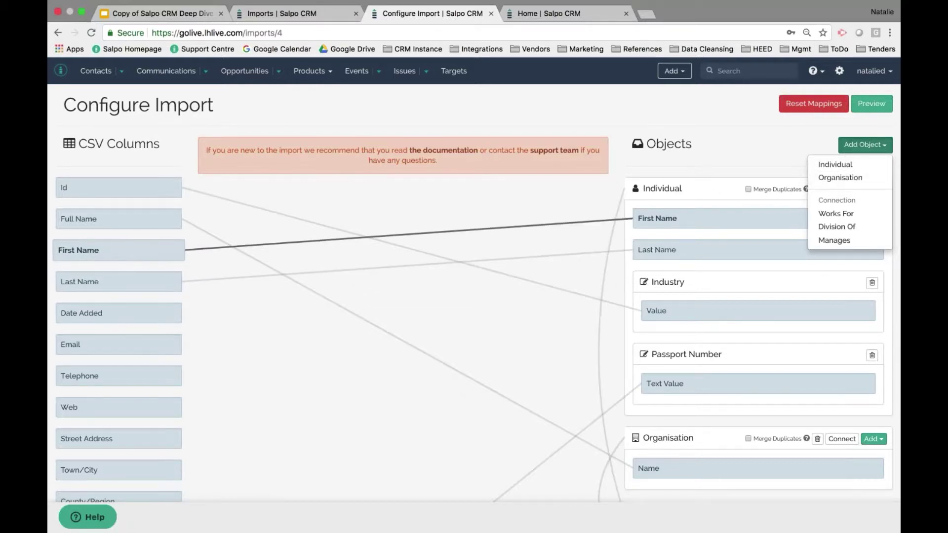
{"action": "left_click", "coordinate": [758, 162]}
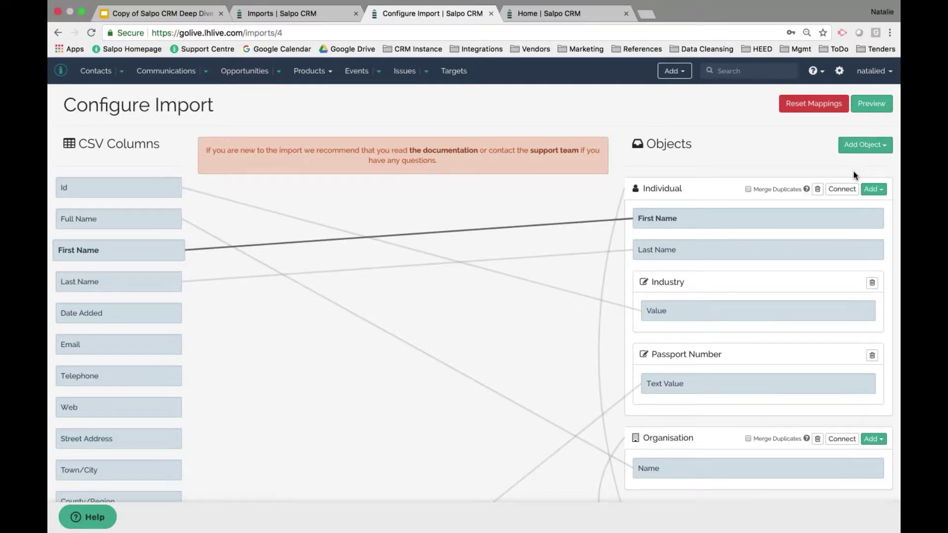
Add a custom field entry to the import's Individual object and browse the custom fields it can use.
{"action": "left_click", "coordinate": [874, 189]}
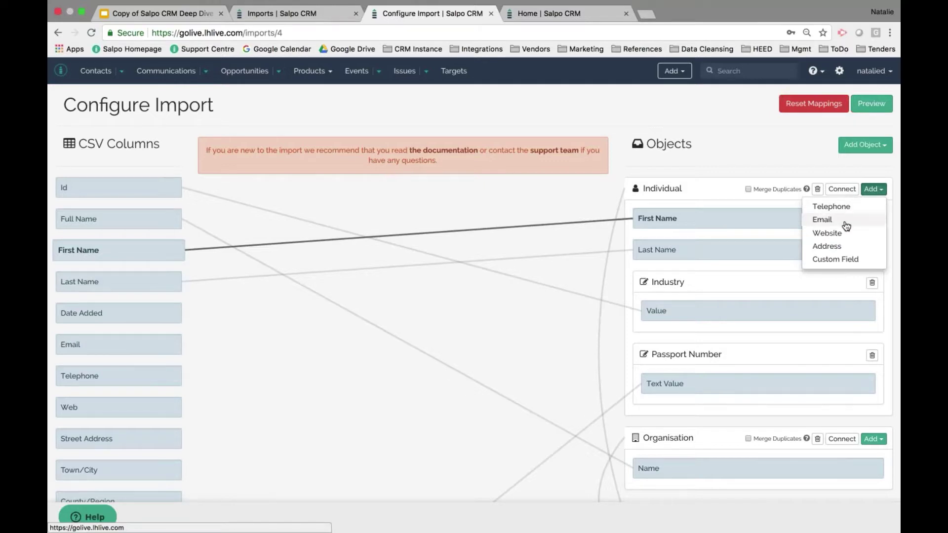
{"action": "left_click", "coordinate": [847, 259]}
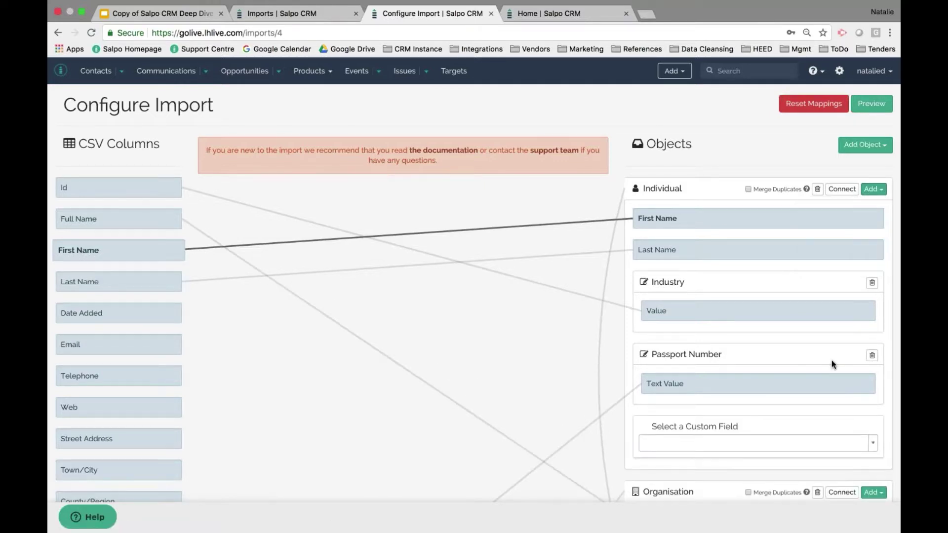
{"action": "left_click", "coordinate": [827, 445]}
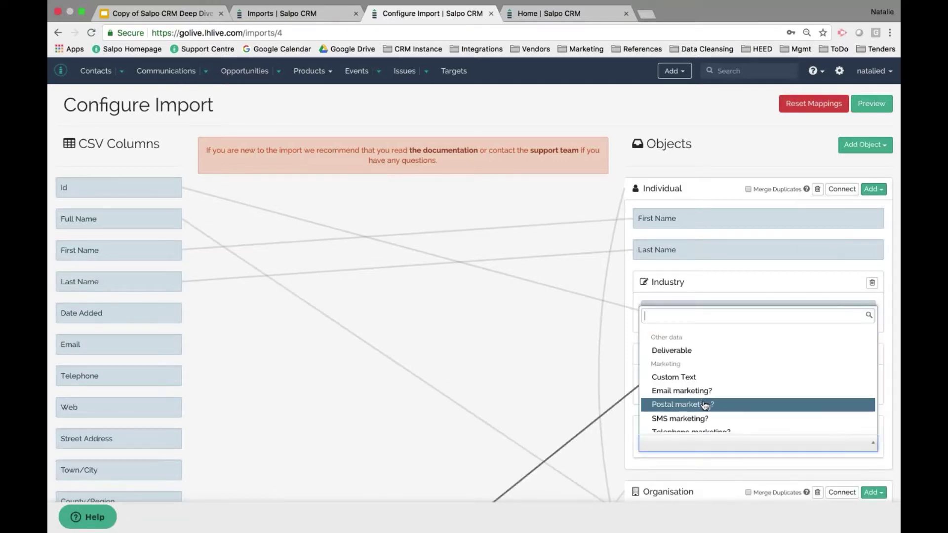
{"action": "scroll", "coordinate": [705, 405], "scroll_direction": "down", "scroll_amount": 3}
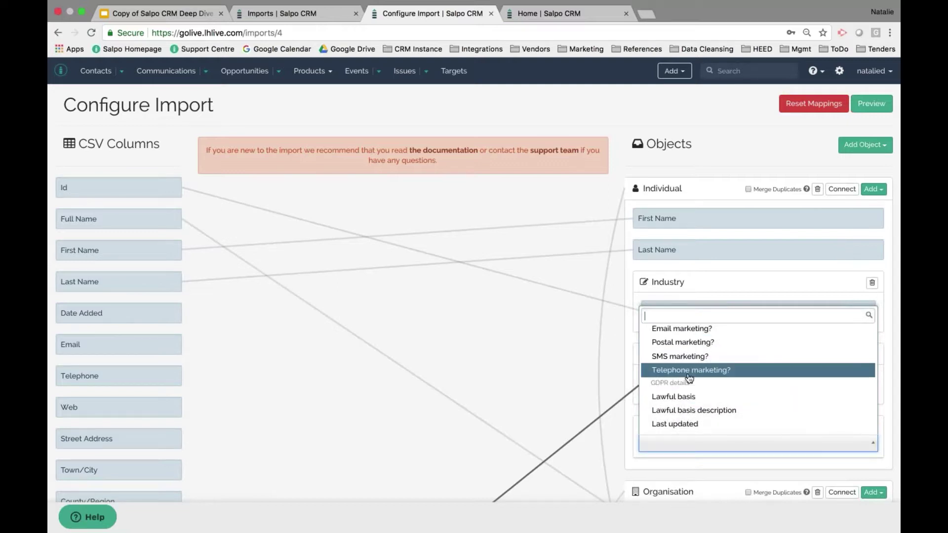
{"action": "left_click", "coordinate": [615, 385]}
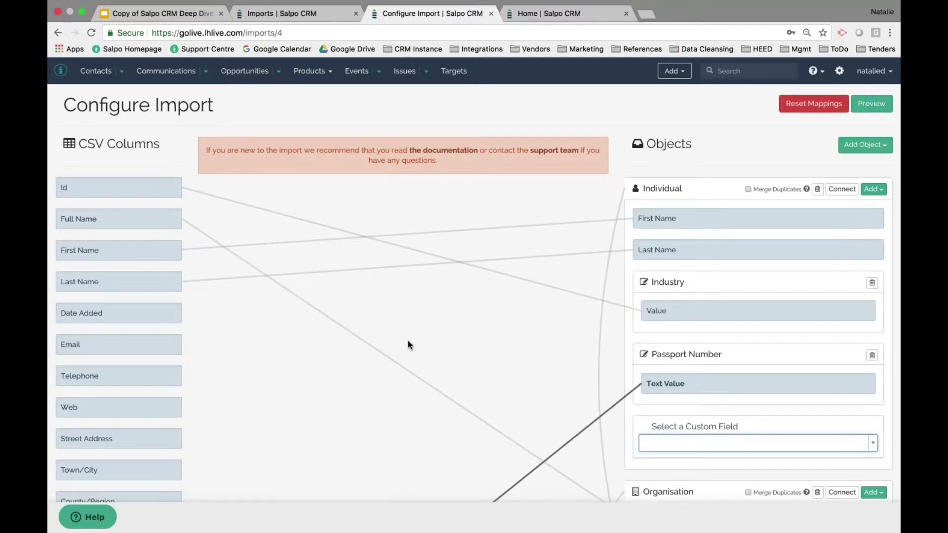
Choose and save Deliverable as the Individual object's custom field, and map the Postcode column to its value.
{"action": "left_click", "coordinate": [168, 319]}
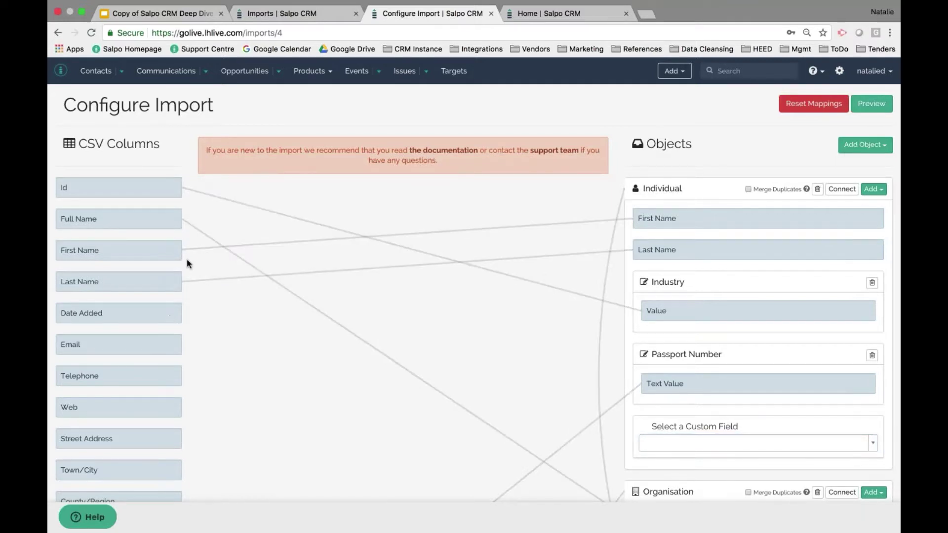
{"action": "left_click_drag", "start_coordinate": [182, 313], "coordinate": [679, 386]}
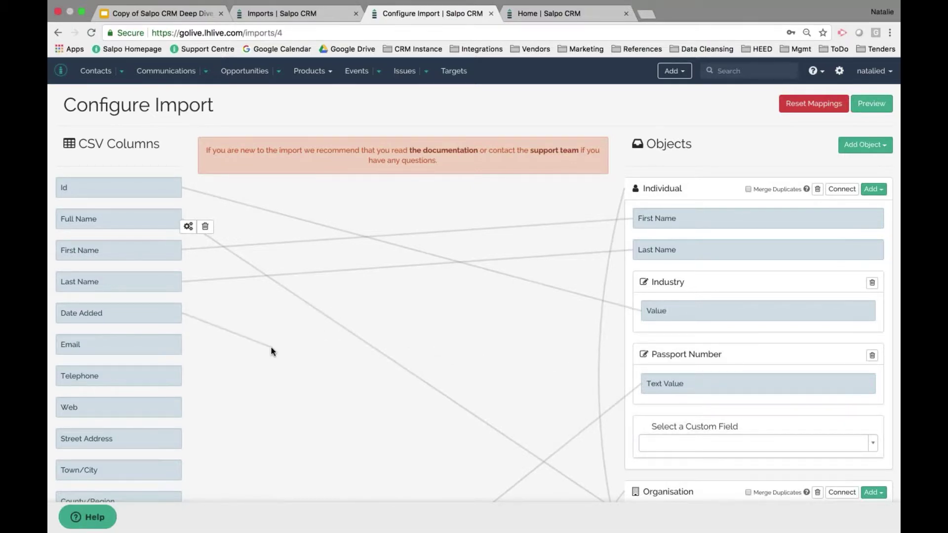
{"action": "left_click", "coordinate": [755, 443]}
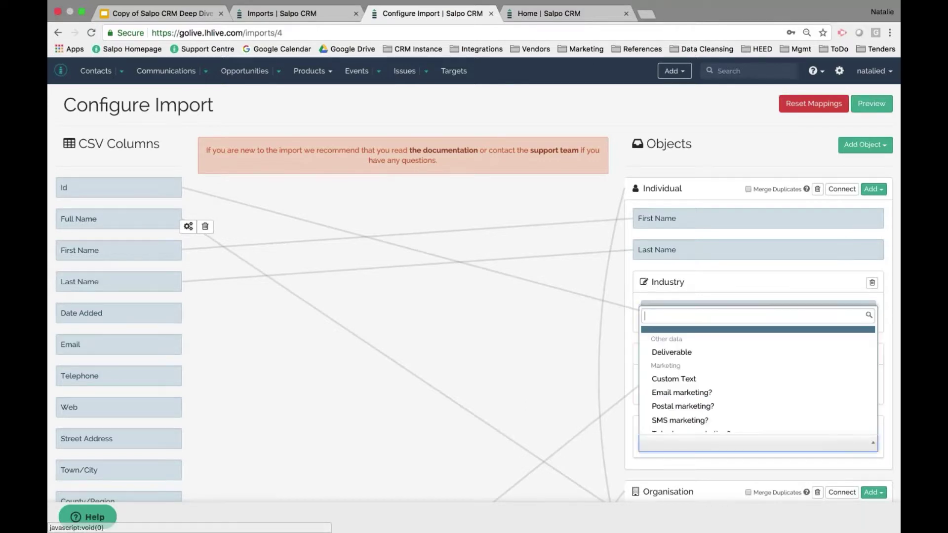
{"action": "scroll", "coordinate": [760, 407], "scroll_direction": "down", "scroll_amount": 2}
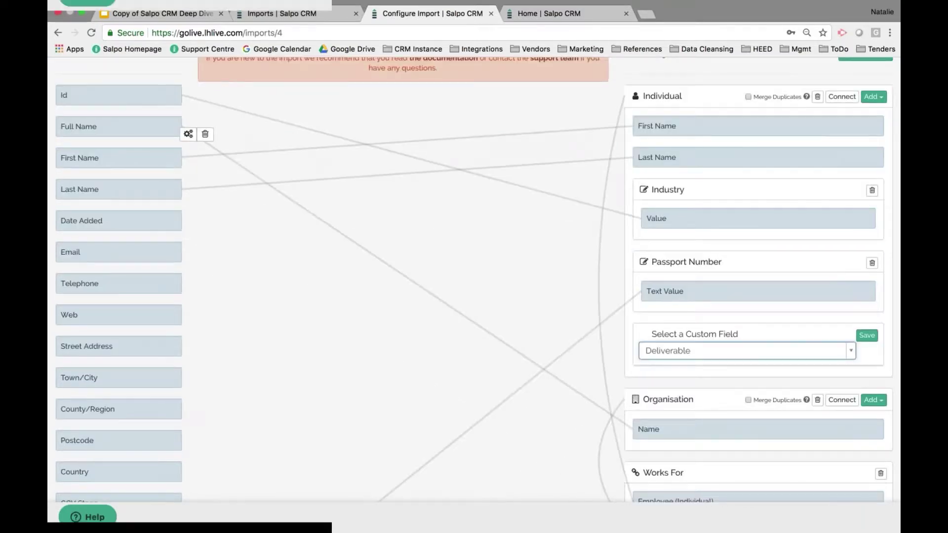
{"action": "left_click", "coordinate": [867, 336]}
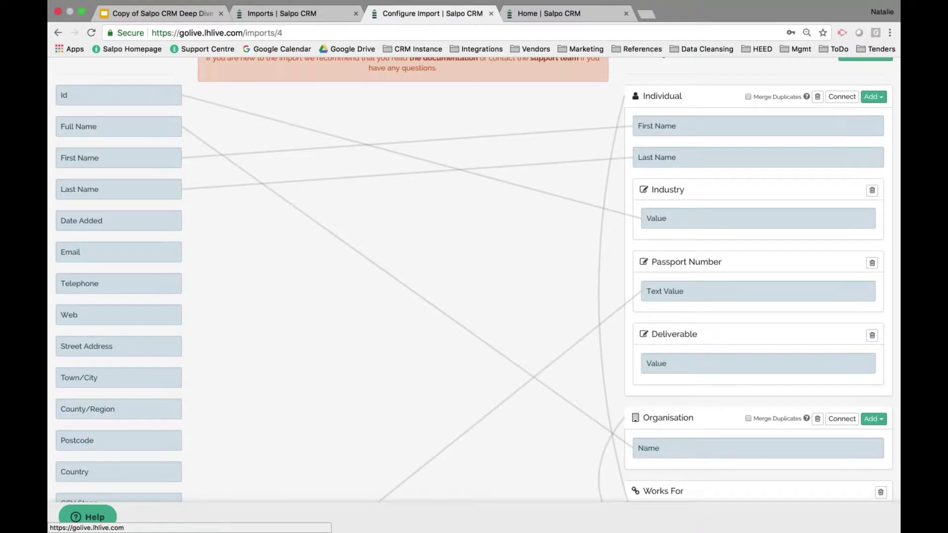
{"action": "left_click_drag", "start_coordinate": [153, 441], "coordinate": [668, 361]}
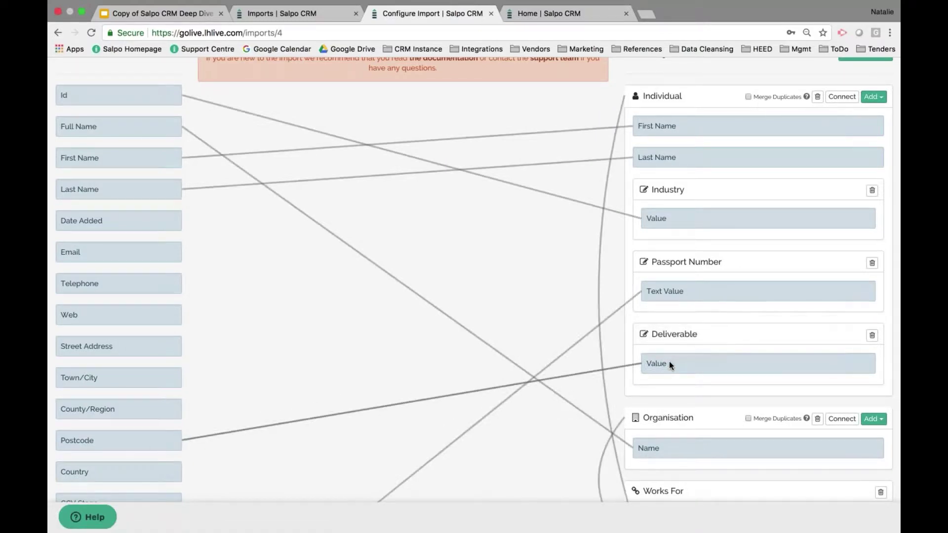
View the value matching options of the mapping between Id and Industry, cancel them, and open the contacts list.
{"action": "mouse_move", "coordinate": [565, 368]}
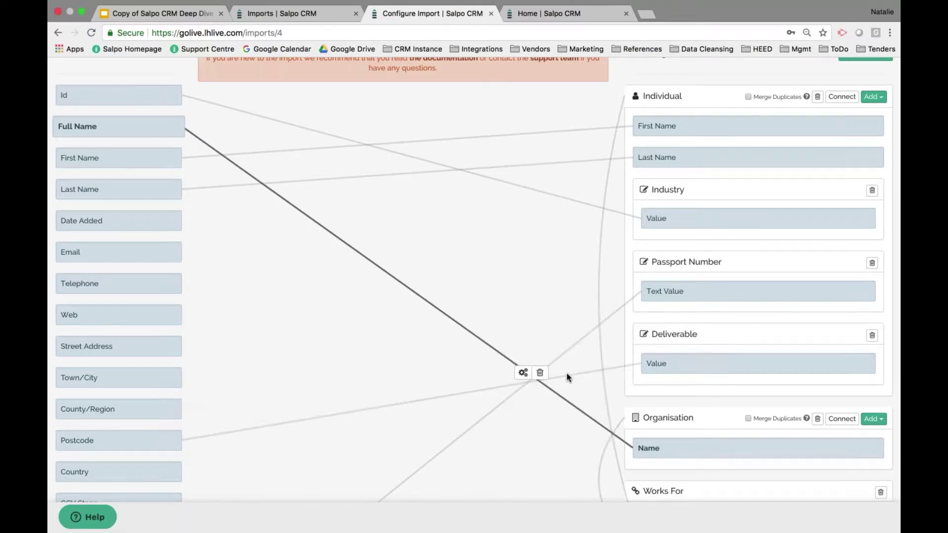
{"action": "scroll", "coordinate": [479, 259], "scroll_direction": "up", "scroll_amount": 3}
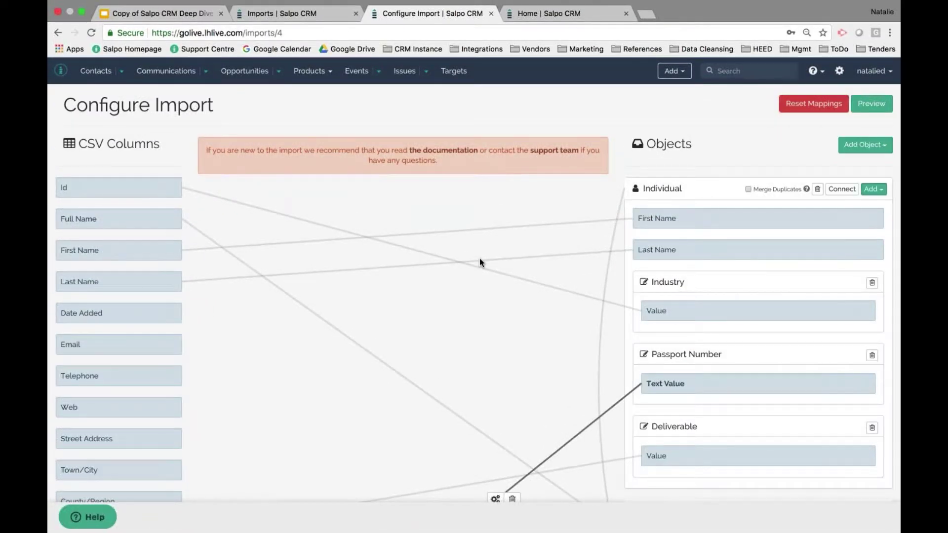
{"action": "mouse_move", "coordinate": [496, 277]}
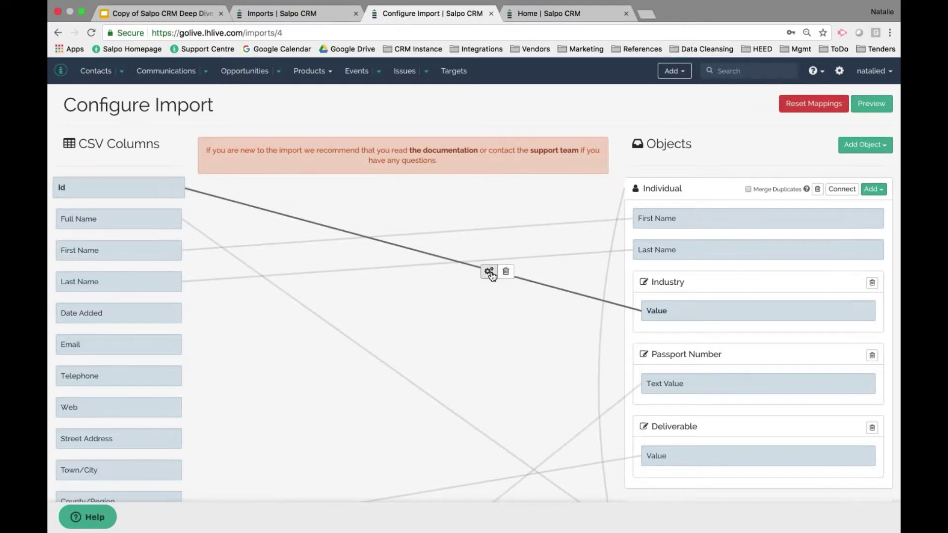
{"action": "left_click", "coordinate": [490, 273]}
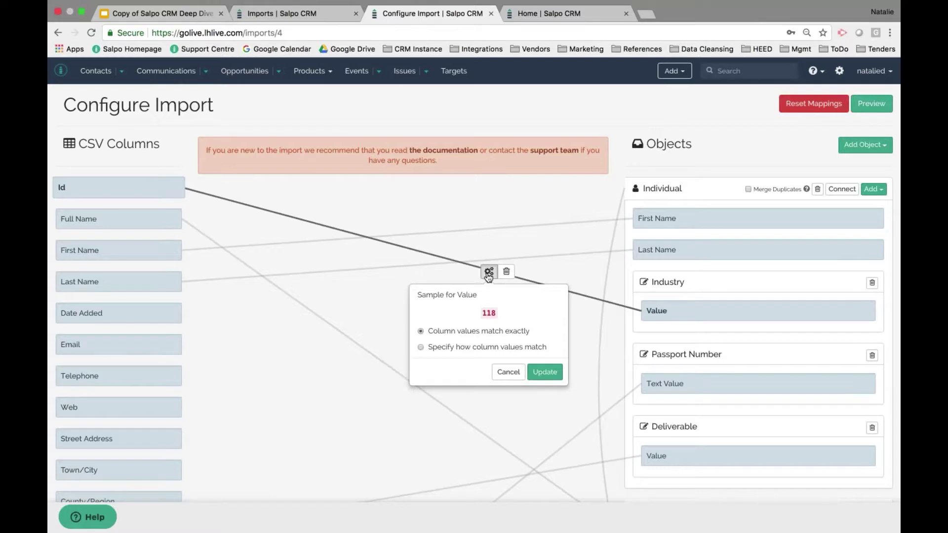
{"action": "left_click", "coordinate": [508, 373]}
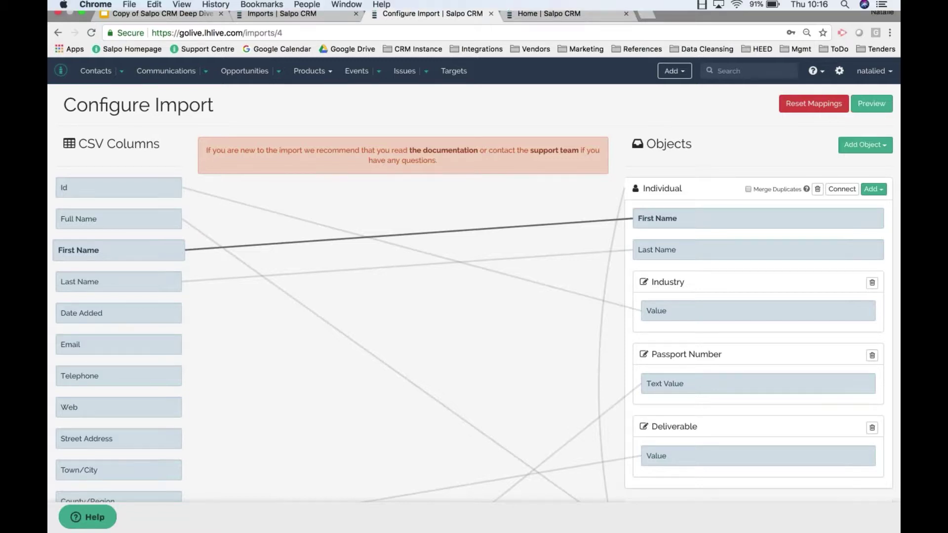
{"action": "left_click", "coordinate": [94, 73]}
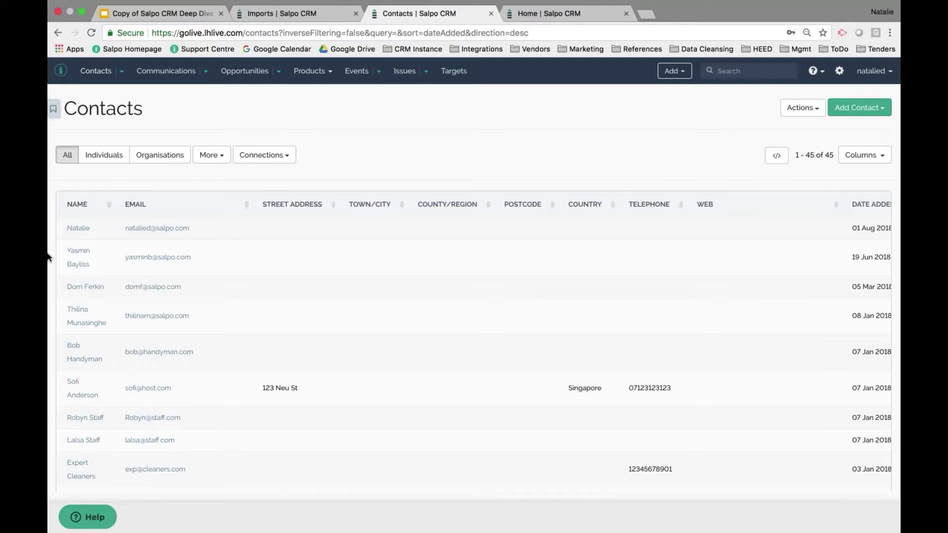
In the trial account, open the Opportunities settings from the control panel and view the Stage field among the opportunity custom fields.
{"action": "left_click", "coordinate": [292, 13]}
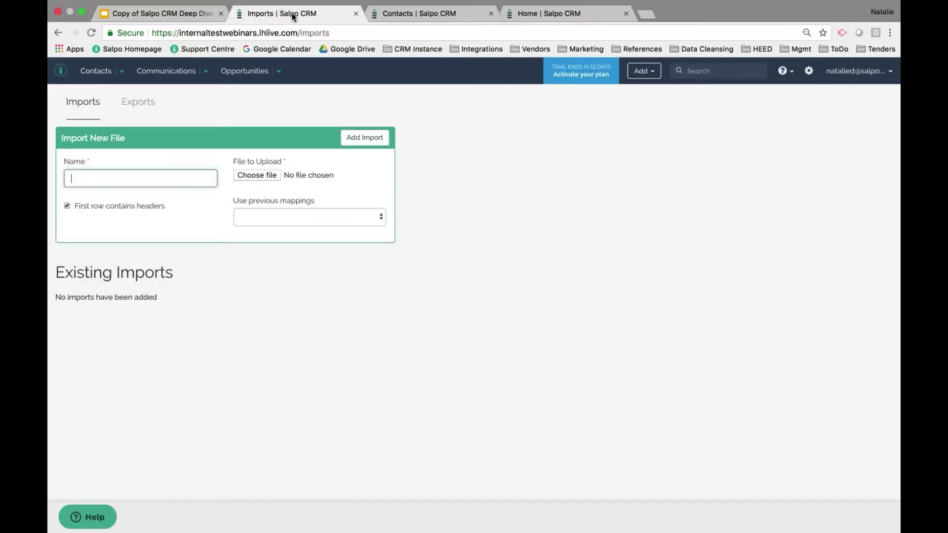
{"action": "left_click", "coordinate": [809, 71]}
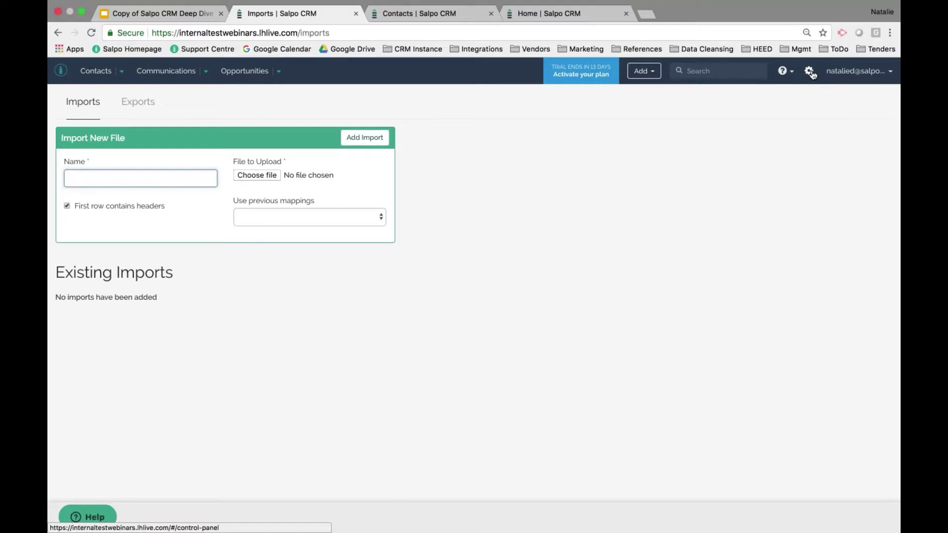
{"action": "left_click", "coordinate": [810, 72]}
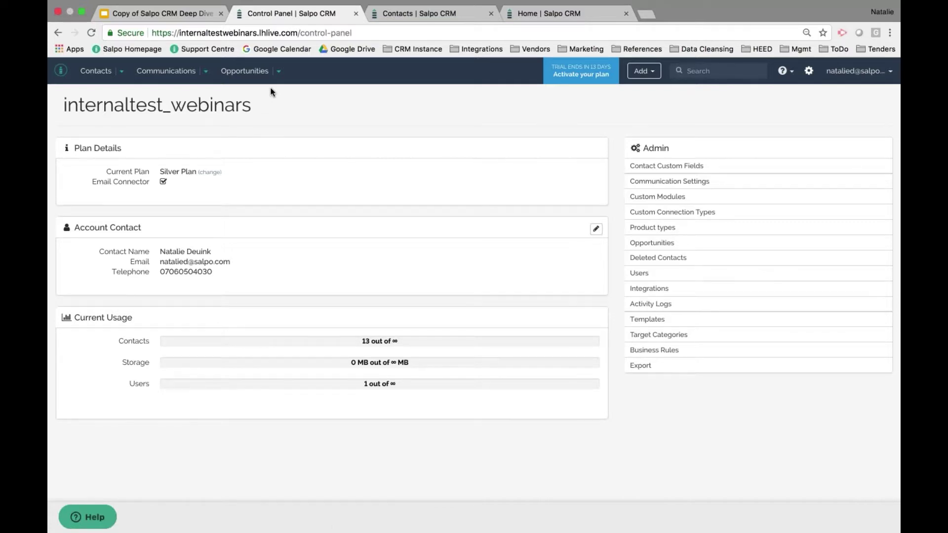
{"action": "left_click", "coordinate": [645, 244]}
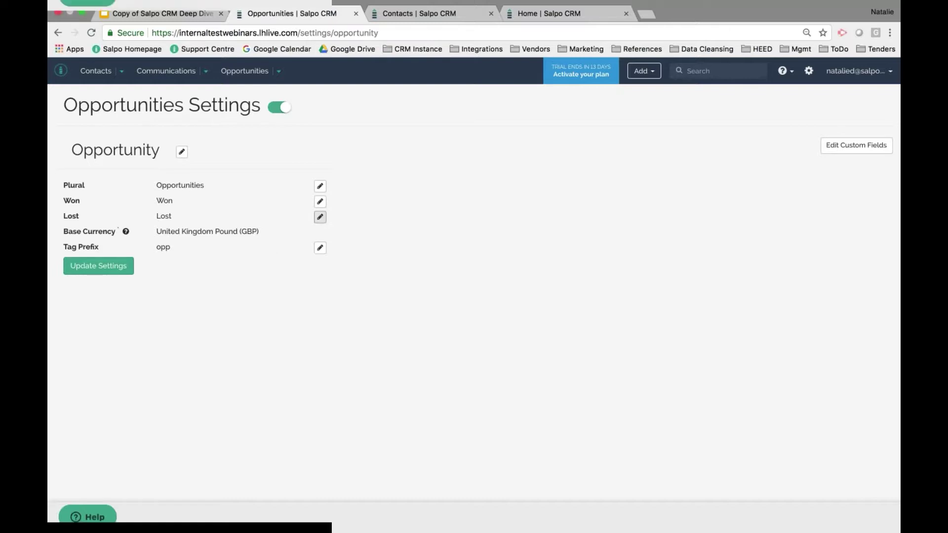
{"action": "left_click", "coordinate": [835, 146]}
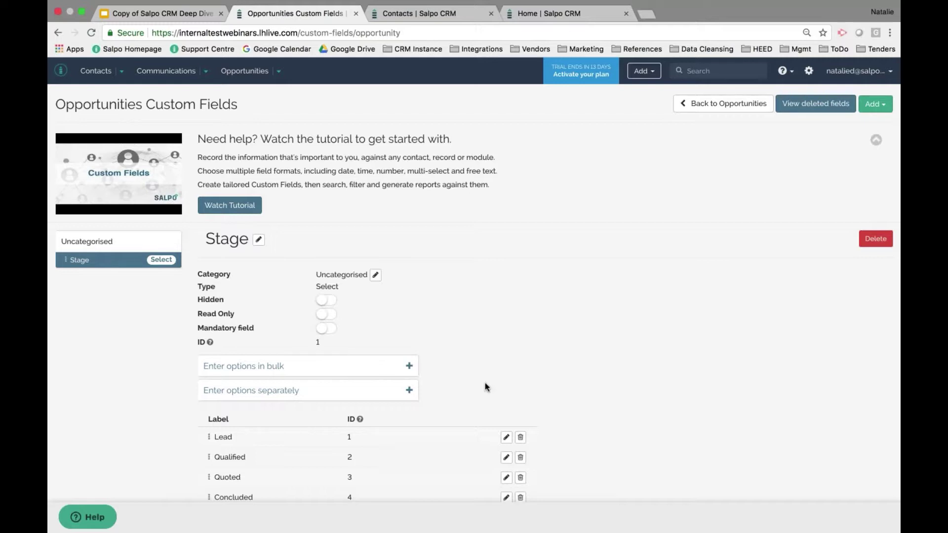
Open the form for adding an opportunity, review its standard detail and permission fields, and cancel it.
{"action": "left_click", "coordinate": [642, 70]}
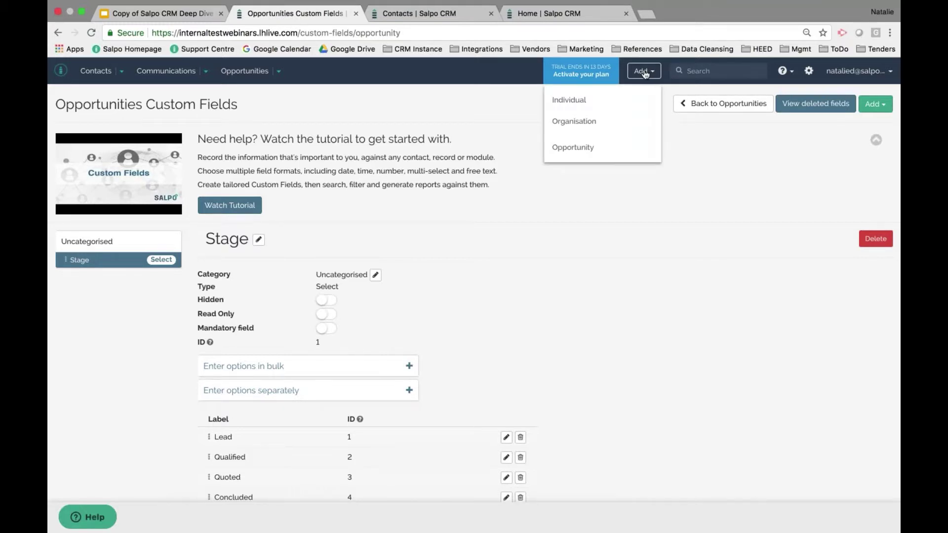
{"action": "left_click", "coordinate": [571, 149]}
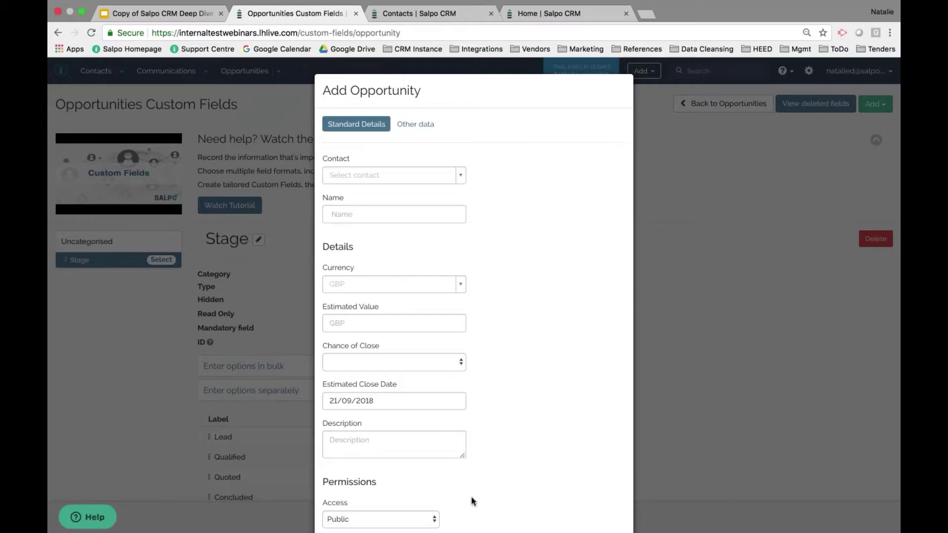
{"action": "scroll", "coordinate": [471, 497], "scroll_direction": "down", "scroll_amount": 3}
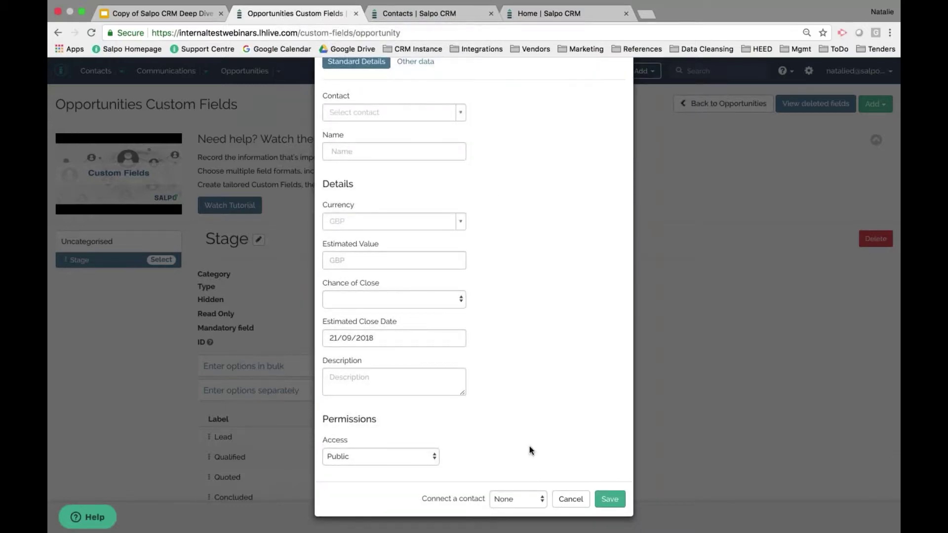
{"action": "left_click", "coordinate": [571, 500]}
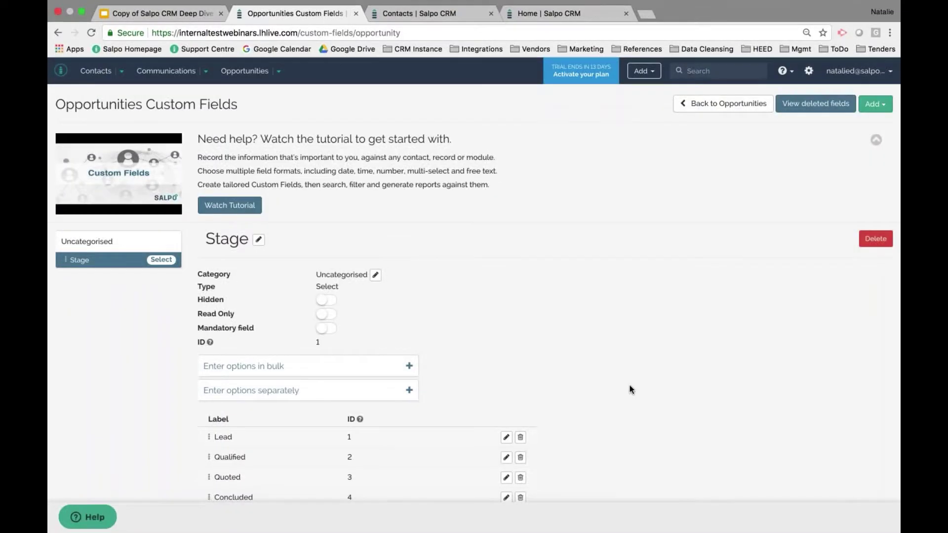
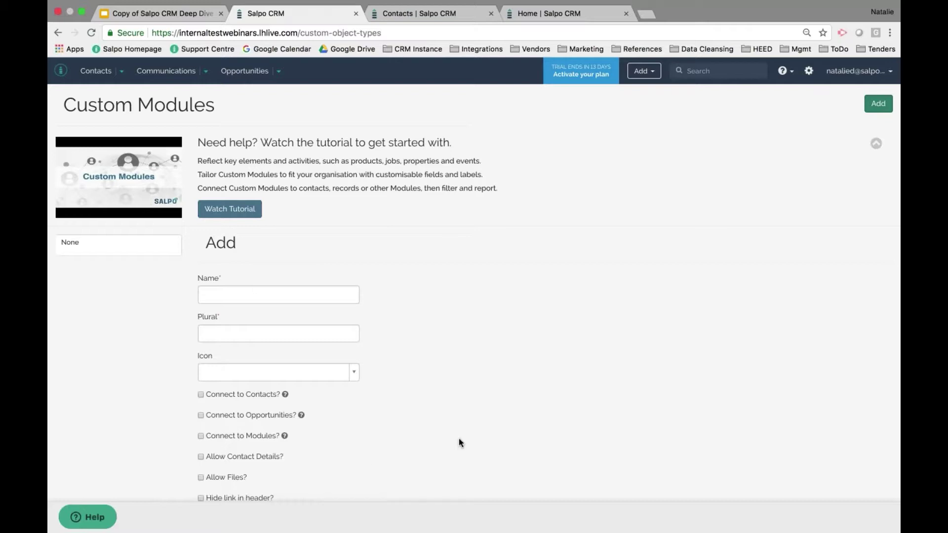
In the new custom module form, set the name to Event, the plural to Events and the icon to Ticket.
{"action": "left_click", "coordinate": [276, 294]}
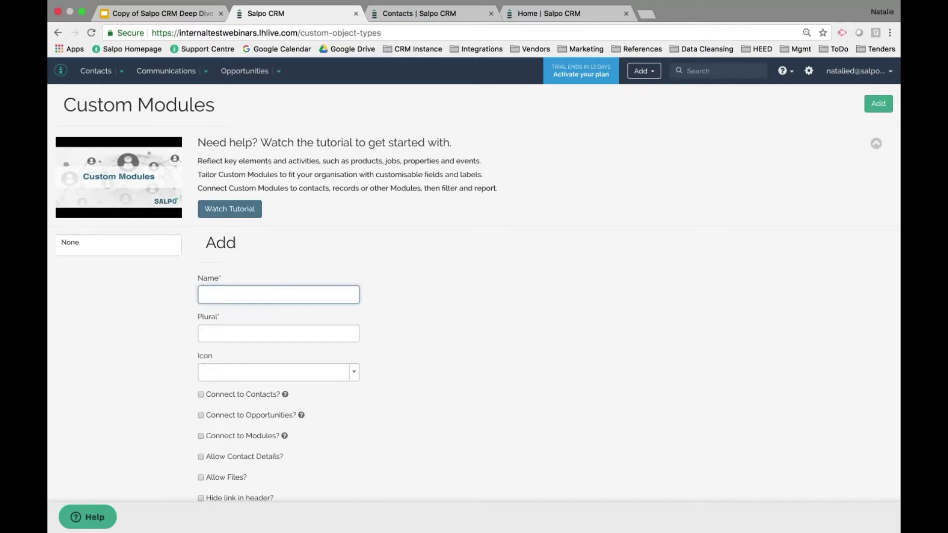
{"action": "type", "text": "Event"}
{"action": "left_click", "coordinate": [278, 333]}
{"action": "type", "text": "Events"}
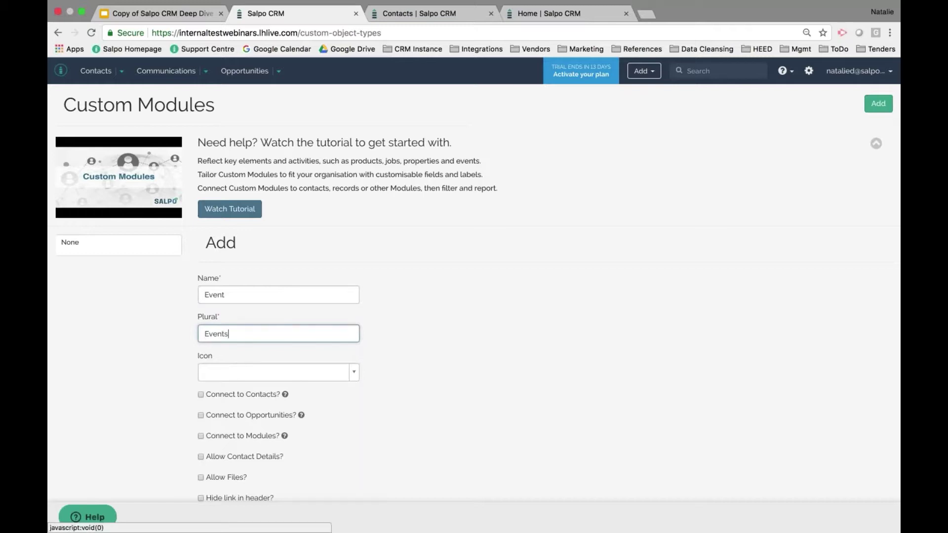
{"action": "left_click", "coordinate": [237, 371]}
{"action": "scroll", "coordinate": [261, 454], "scroll_direction": "down", "scroll_amount": 15}
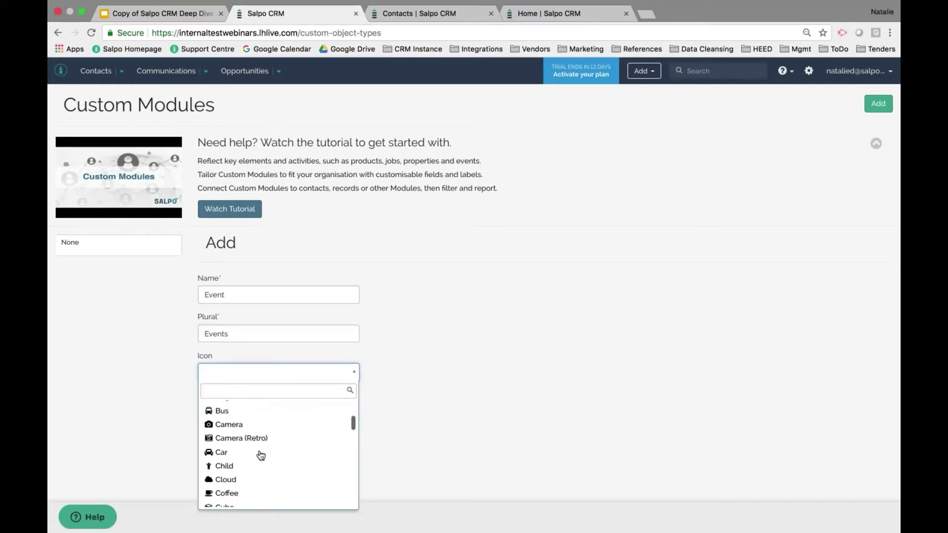
{"action": "scroll", "coordinate": [260, 454], "scroll_direction": "down", "scroll_amount": 10}
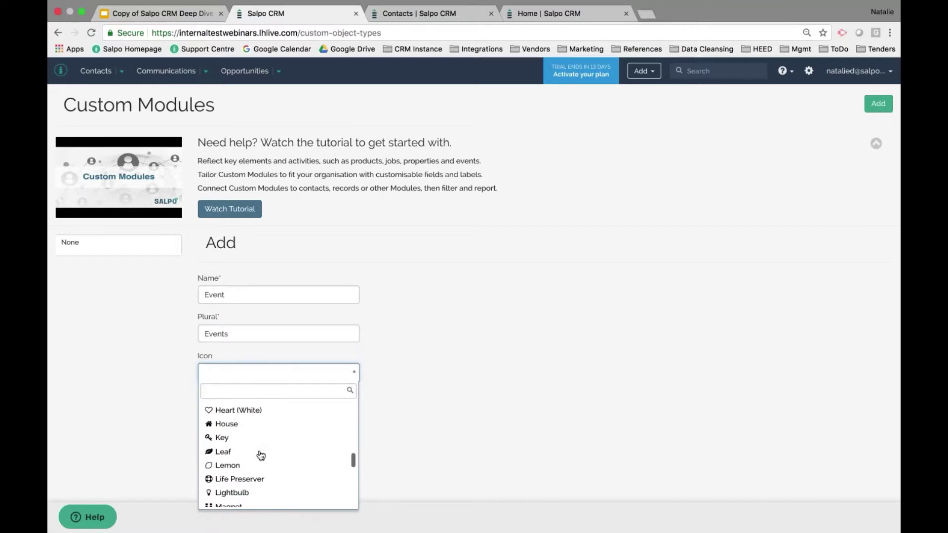
{"action": "scroll", "coordinate": [258, 454], "scroll_direction": "down", "scroll_amount": 8}
{"action": "left_click", "coordinate": [237, 455]}
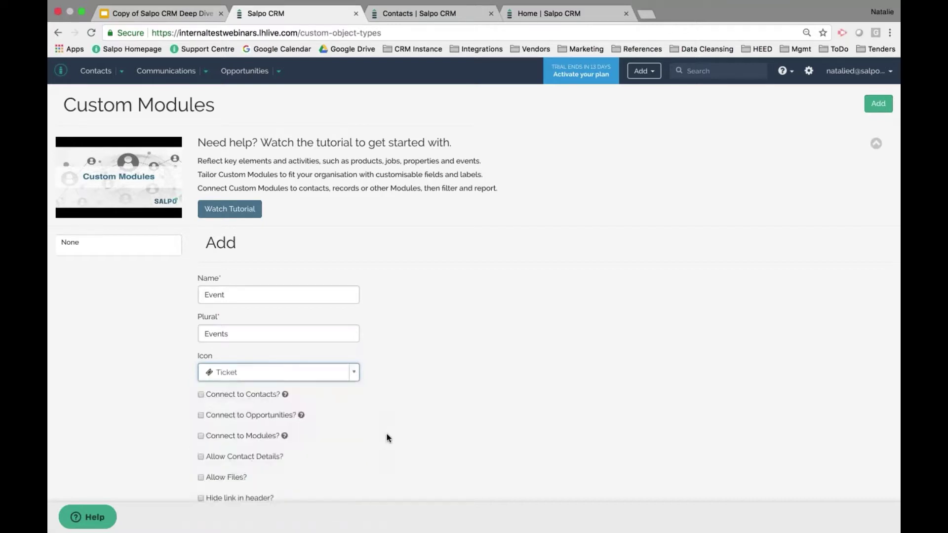
Enable Connect to Contacts, Connect to Opportunities and Allow Files for the Event module.
{"action": "scroll", "coordinate": [386, 433], "scroll_direction": "down", "scroll_amount": 3}
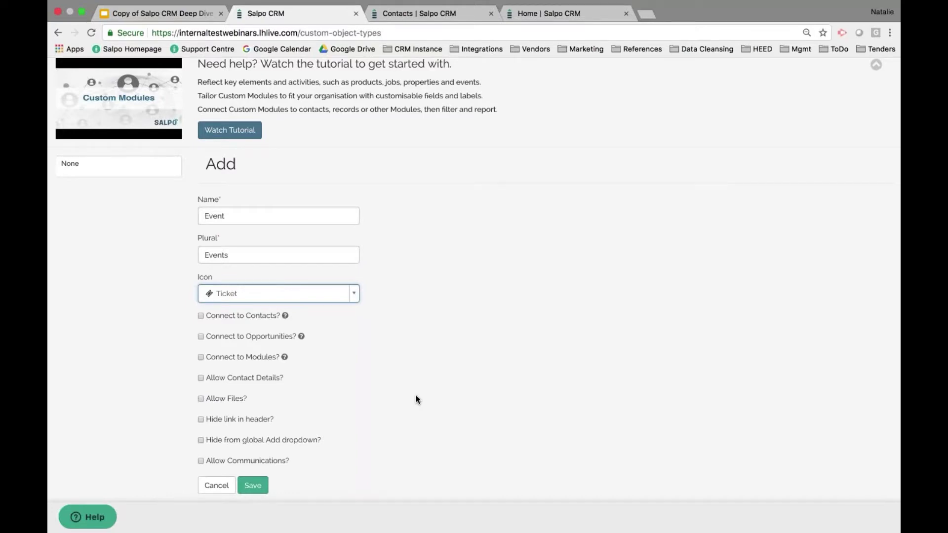
{"action": "left_click", "coordinate": [201, 316]}
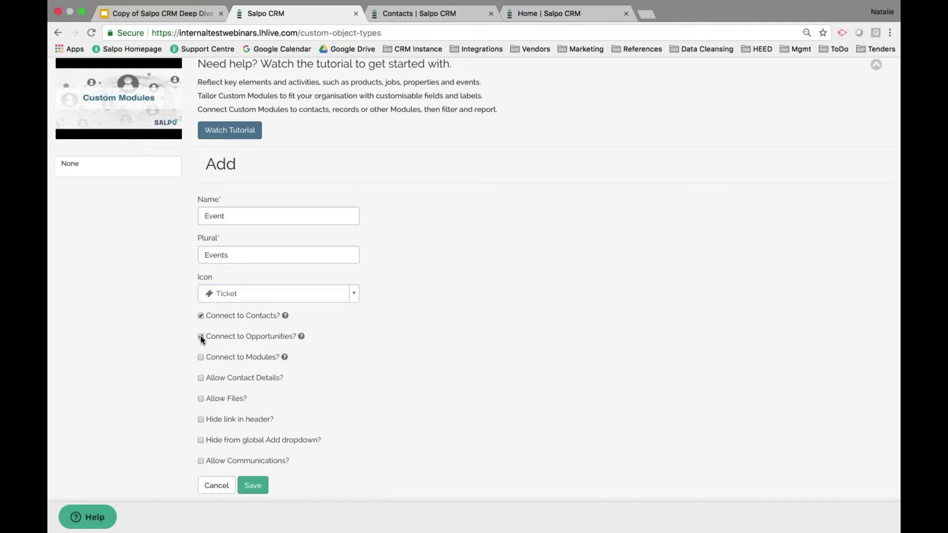
{"action": "scroll", "coordinate": [502, 302], "scroll_direction": "up", "scroll_amount": 2}
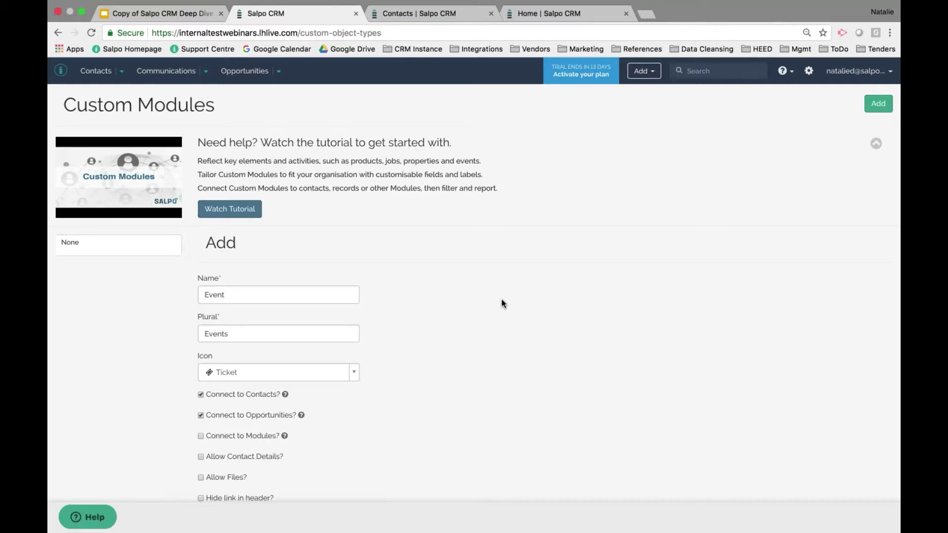
{"action": "scroll", "coordinate": [501, 303], "scroll_direction": "down", "scroll_amount": 3}
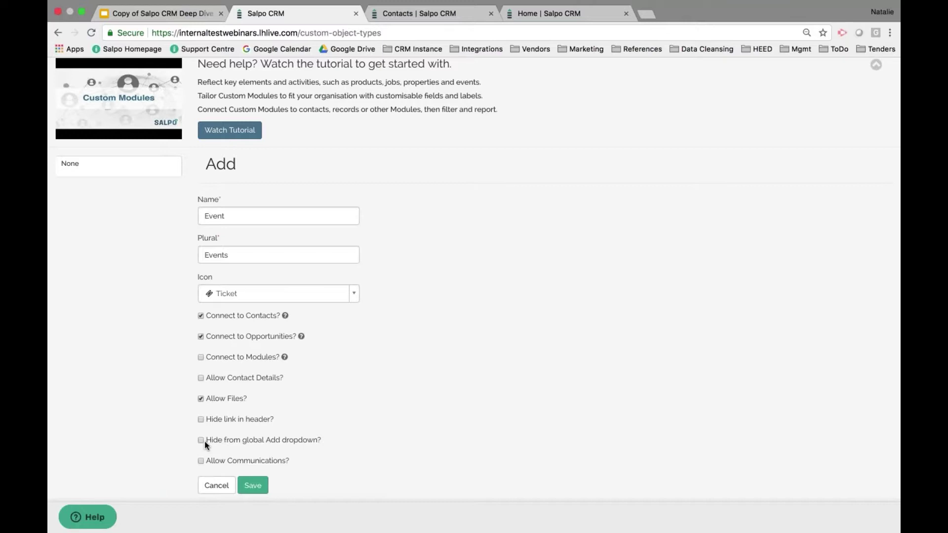
Examine the header links and the record types offered for global adding, and return to the module's visibility options.
{"action": "scroll", "coordinate": [416, 406], "scroll_direction": "up", "scroll_amount": 3}
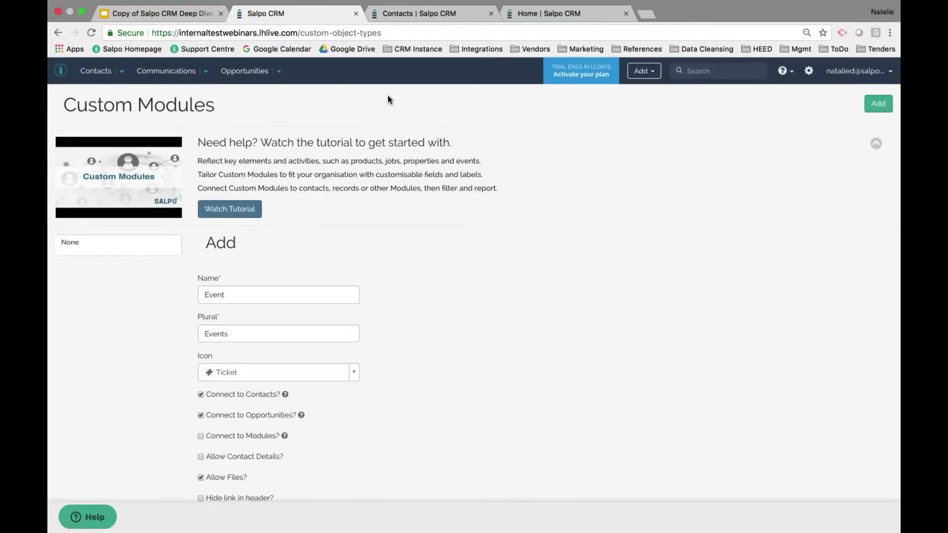
{"action": "scroll", "coordinate": [326, 276], "scroll_direction": "down", "scroll_amount": 3}
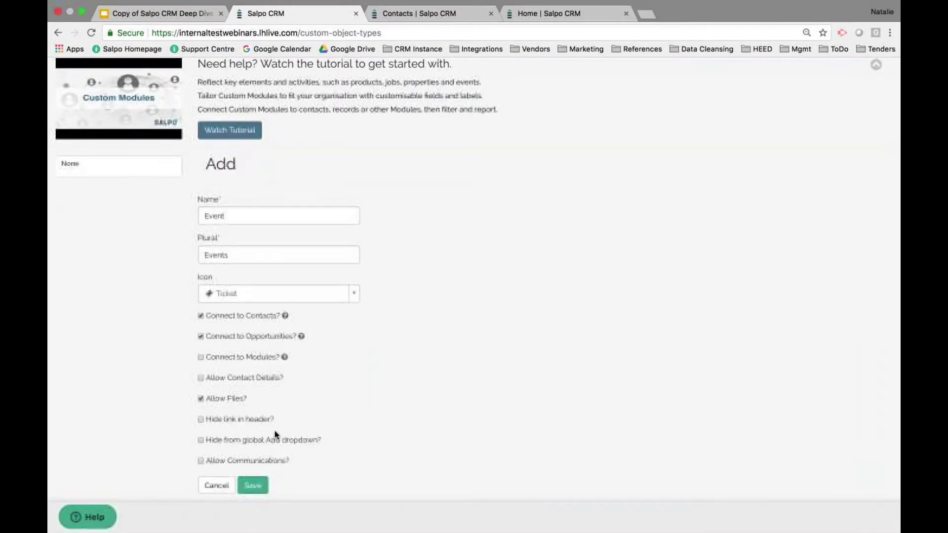
{"action": "scroll", "coordinate": [537, 374], "scroll_direction": "up", "scroll_amount": 3}
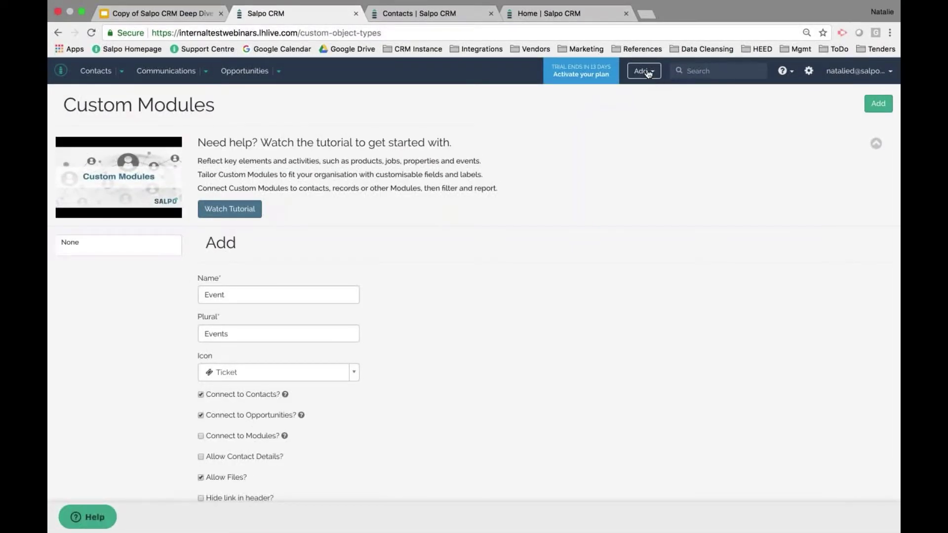
{"action": "left_click", "coordinate": [646, 73]}
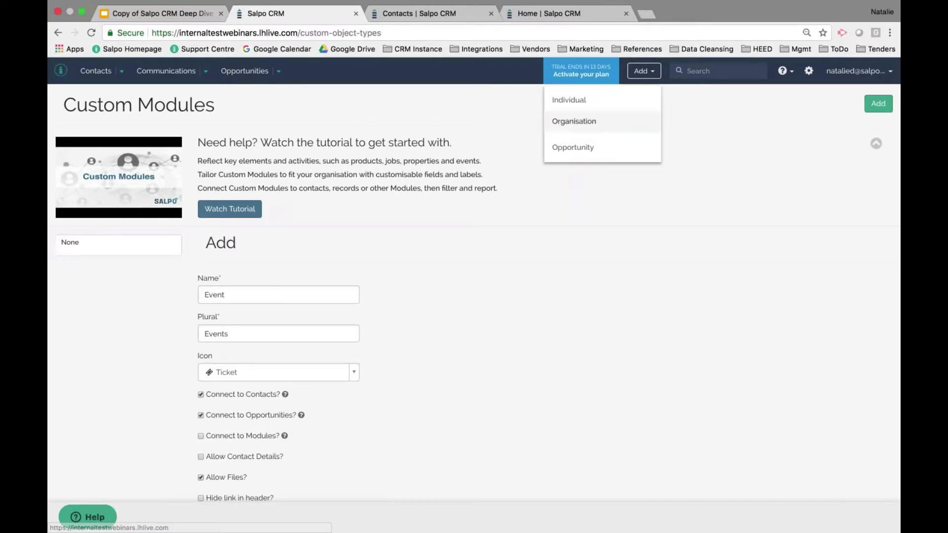
{"action": "left_click", "coordinate": [625, 192]}
{"action": "scroll", "coordinate": [570, 380], "scroll_direction": "down", "scroll_amount": 3}
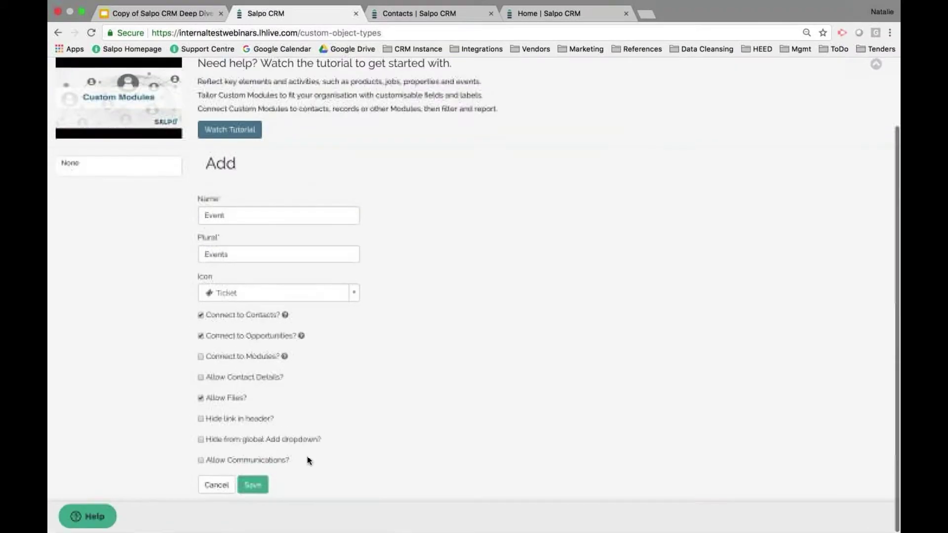
Allow communications for the Event module, set its tag prefix to eventID, and save the module.
{"action": "left_click", "coordinate": [214, 457]}
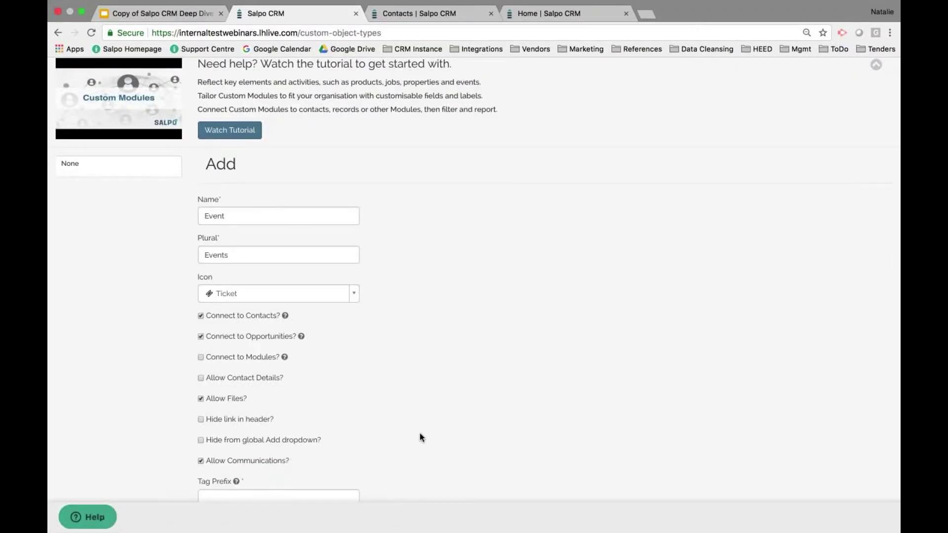
{"action": "scroll", "coordinate": [420, 434], "scroll_direction": "down", "scroll_amount": 2}
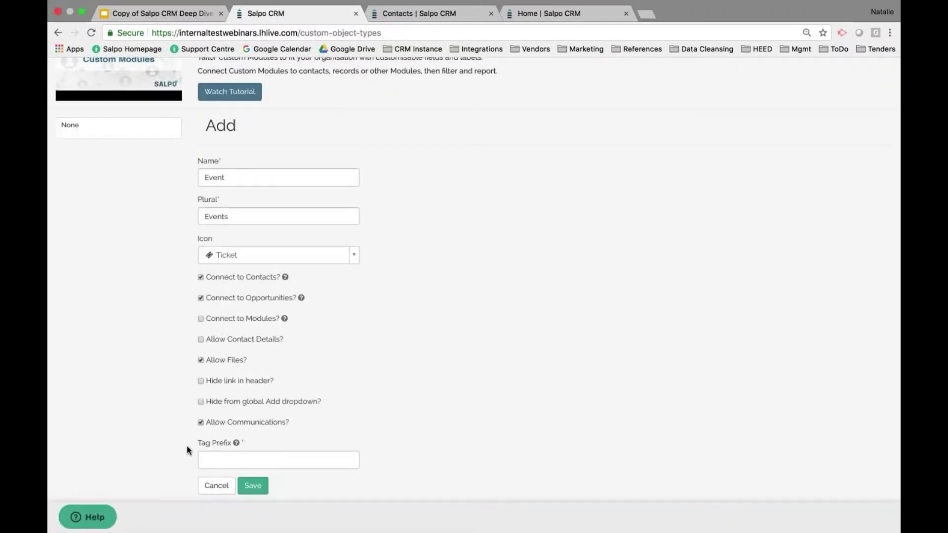
{"action": "left_click", "coordinate": [231, 462]}
{"action": "type", "text": "eventID"}
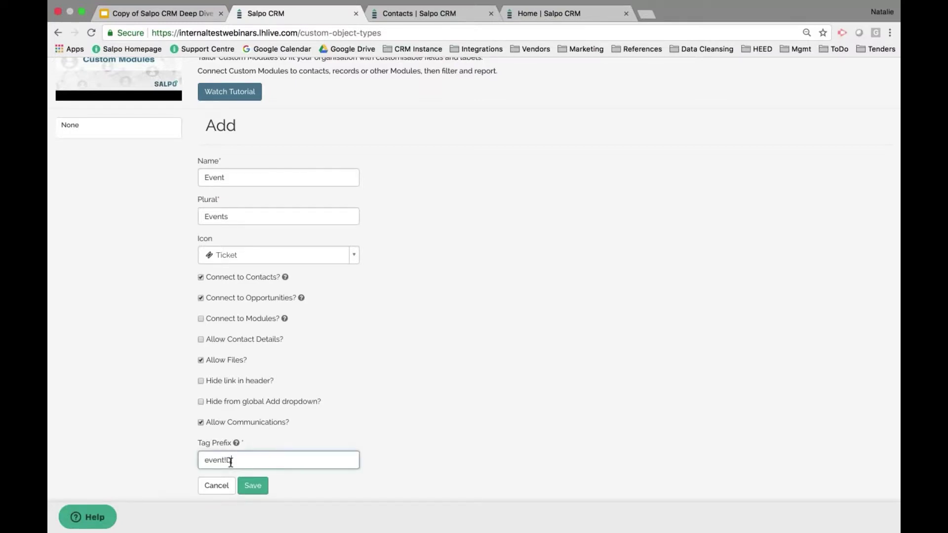
{"action": "key", "text": "BackSpace"}
{"action": "key", "text": "BackSpace"}
{"action": "type", "text": "ID"}
{"action": "left_click", "coordinate": [253, 485]}
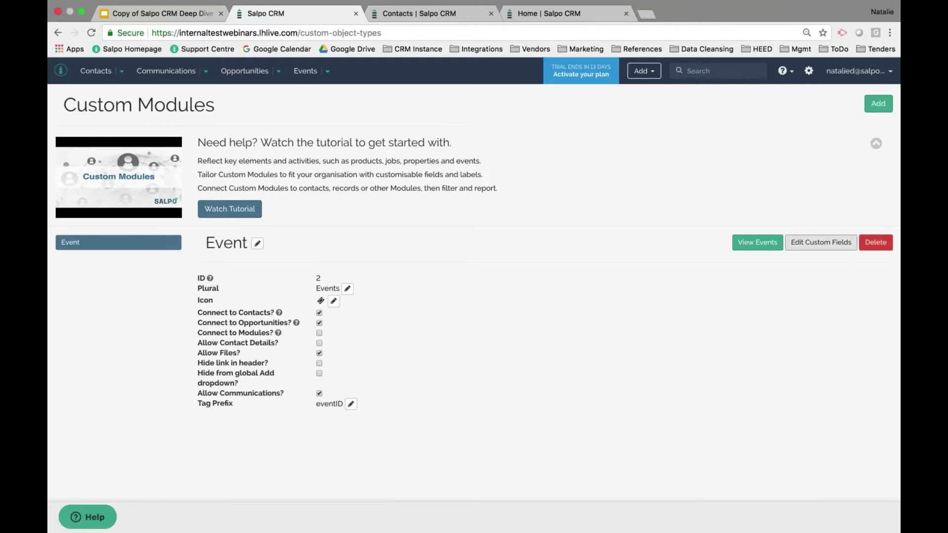
Open the Event module's custom fields and view the field types that can be added.
{"action": "left_click", "coordinate": [812, 249]}
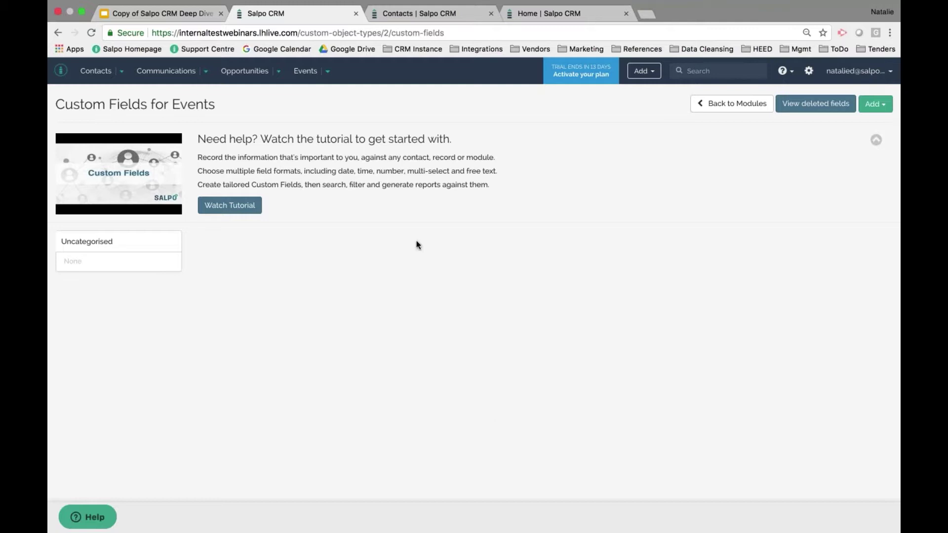
{"action": "left_click", "coordinate": [874, 104]}
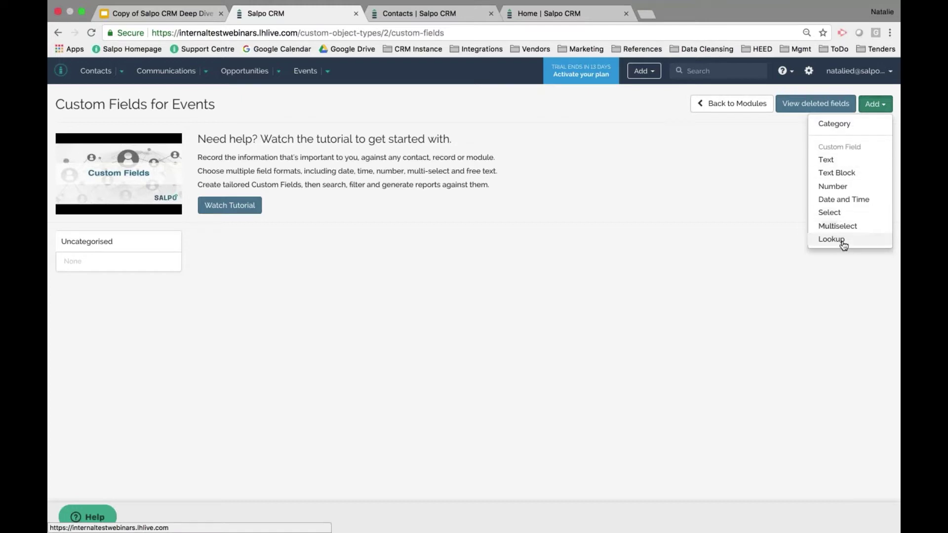
{"action": "left_click", "coordinate": [864, 148]}
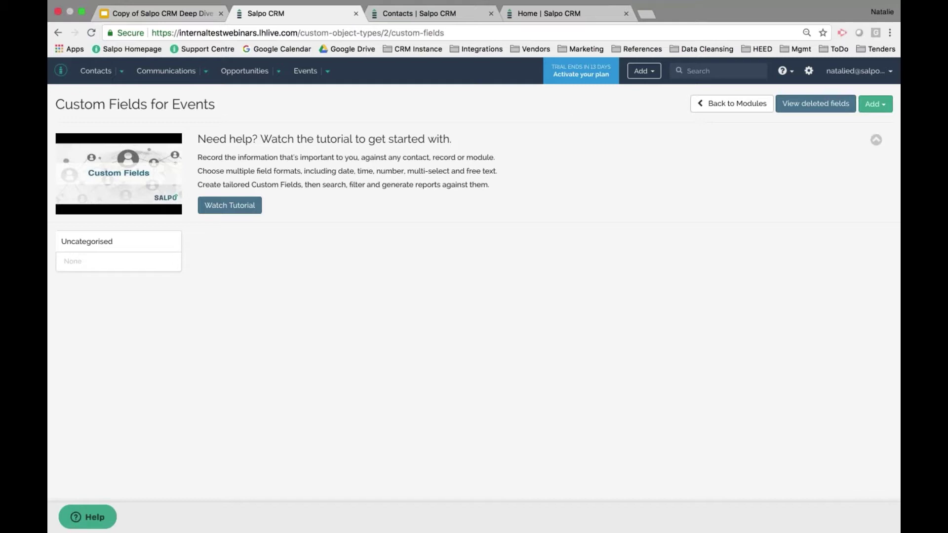
Filter the contacts list to individuals in the Accounting, Package/Freight Delivery, Newspapers/Journalism or Non-Profit/Volunteering industries.
{"action": "left_click", "coordinate": [96, 74]}
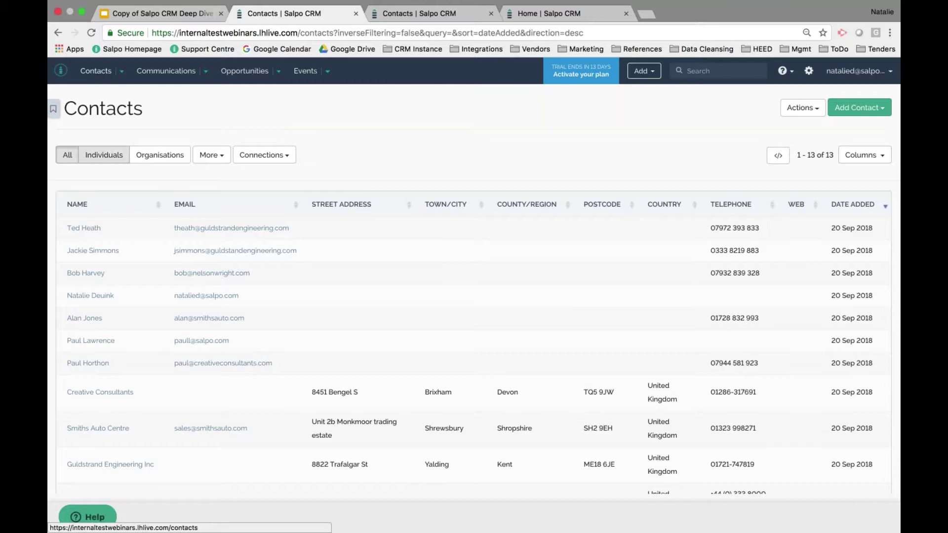
{"action": "left_click", "coordinate": [111, 156]}
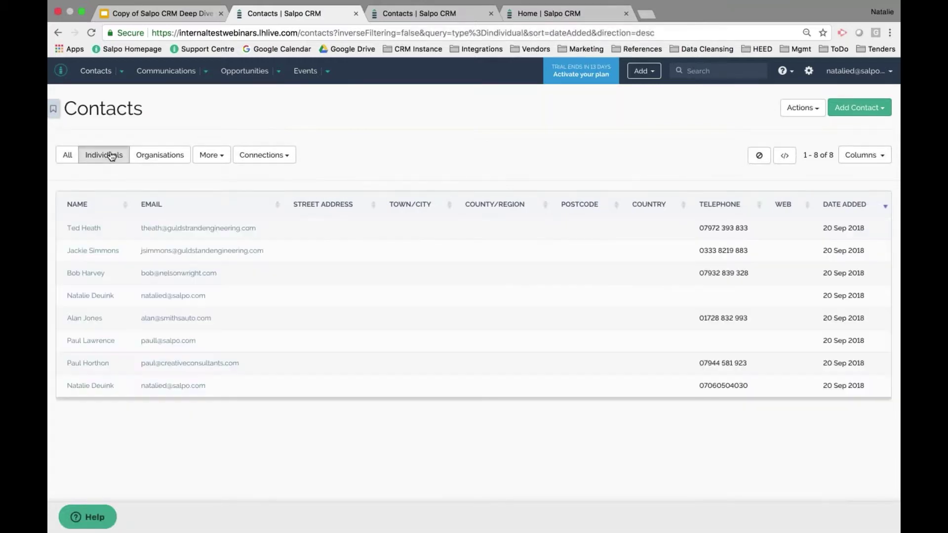
{"action": "left_click", "coordinate": [216, 155]}
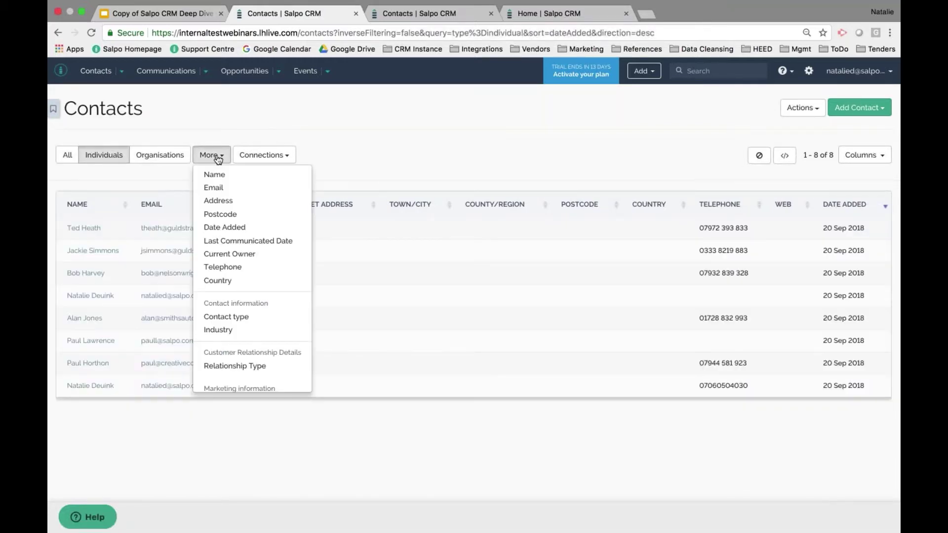
{"action": "left_click", "coordinate": [218, 329]}
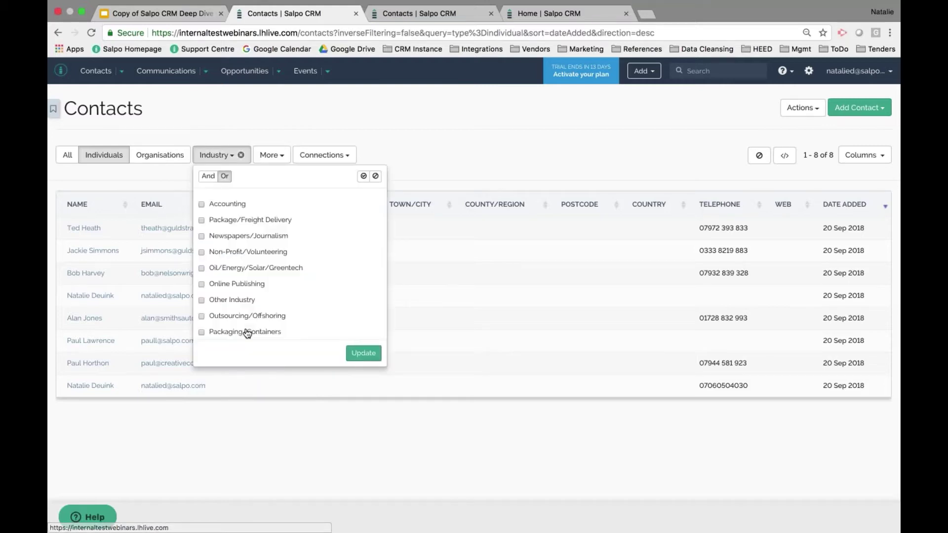
{"action": "left_click", "coordinate": [202, 204]}
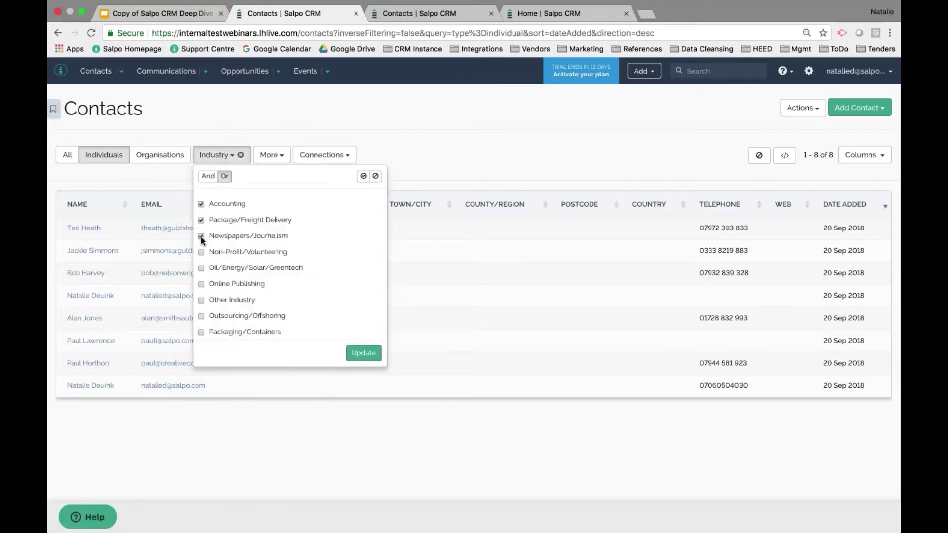
{"action": "left_click", "coordinate": [202, 252]}
{"action": "left_click", "coordinate": [363, 353]}
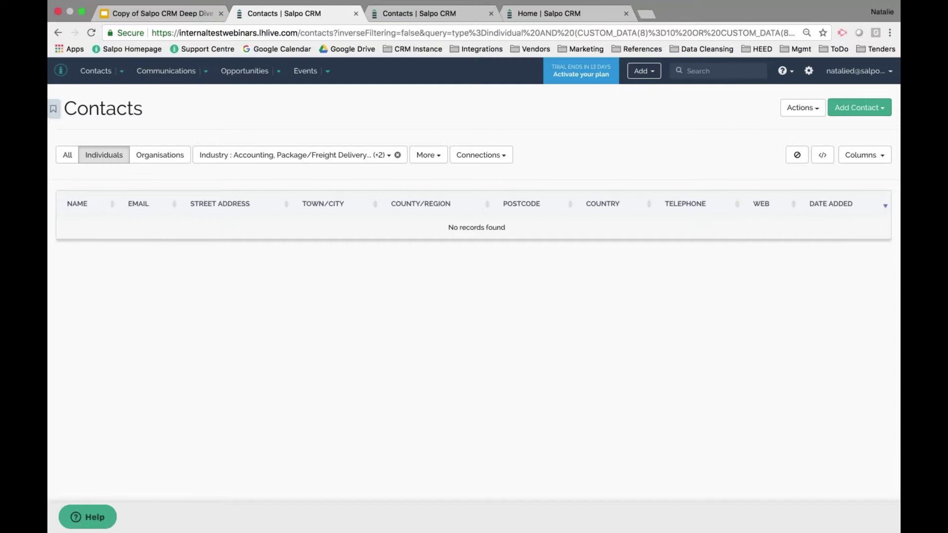
Remove the Industry filter from the contacts list and browse the additional filter fields.
{"action": "left_click", "coordinate": [398, 156]}
{"action": "left_click", "coordinate": [221, 156]}
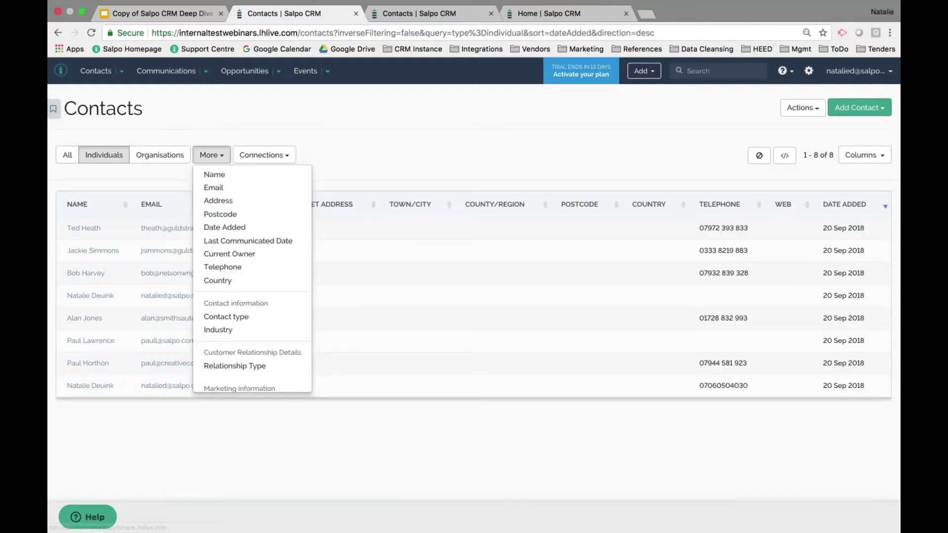
{"action": "scroll", "coordinate": [248, 364], "scroll_direction": "down", "scroll_amount": 1}
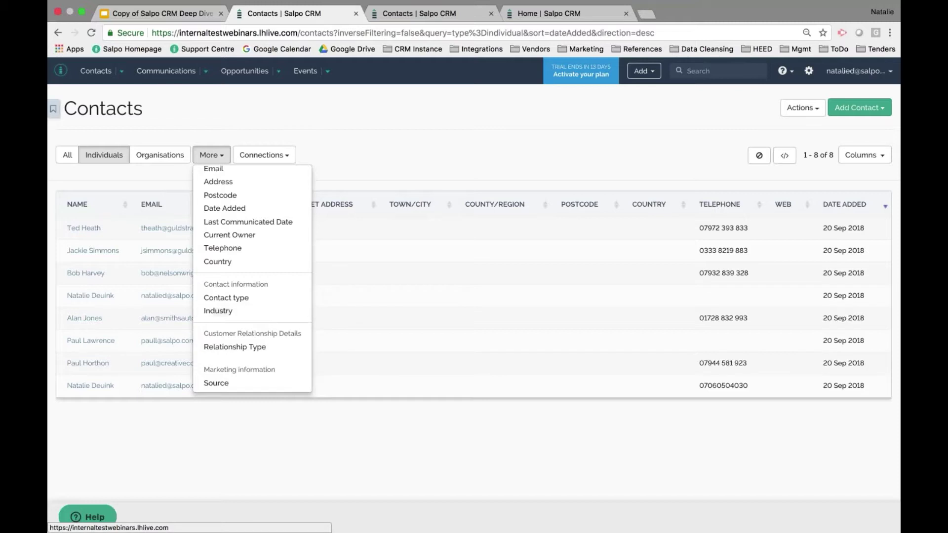
{"action": "scroll", "coordinate": [221, 329], "scroll_direction": "up", "scroll_amount": 1}
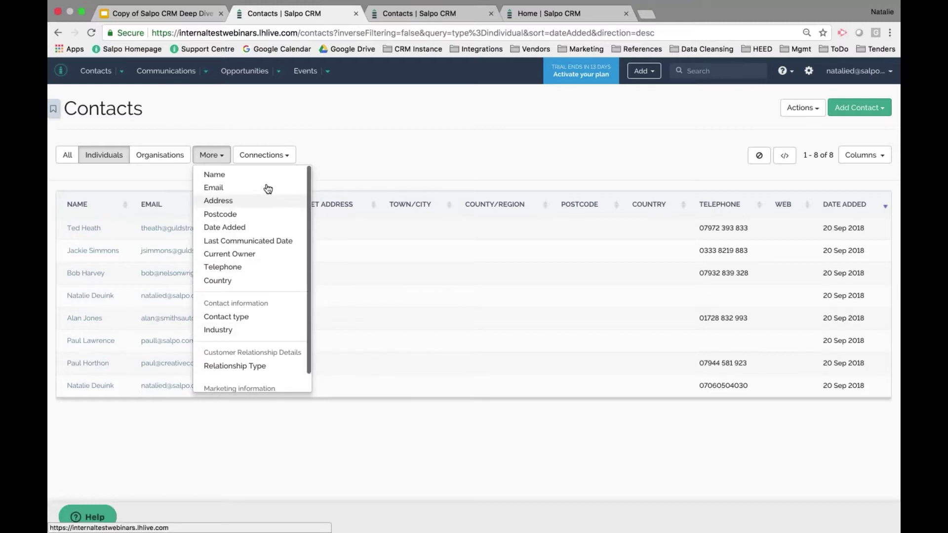
Filter the individual contacts to those with a telephone number matching 07.
{"action": "left_click", "coordinate": [266, 270]}
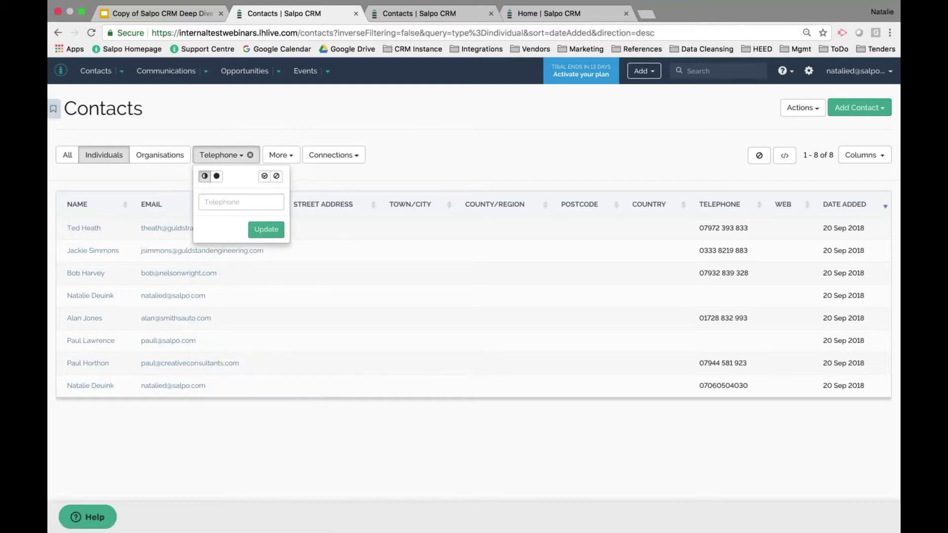
{"action": "left_click", "coordinate": [241, 202]}
{"action": "type", "text": "07"}
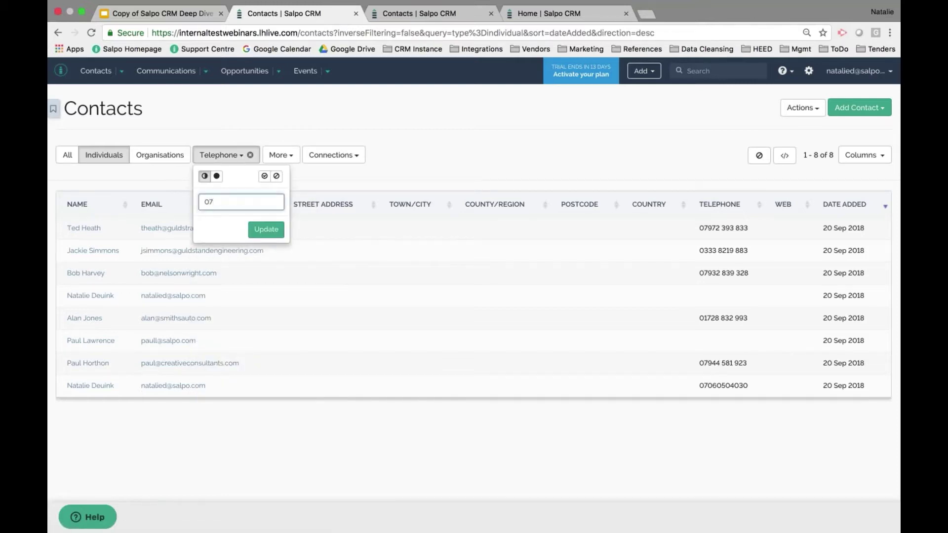
{"action": "left_click", "coordinate": [273, 235]}
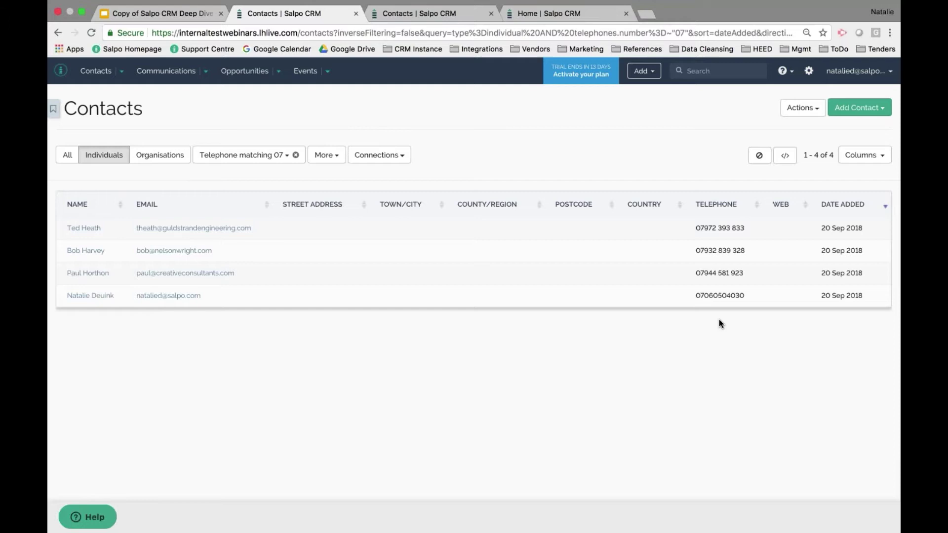
Save the current contacts filter under the name "Telephones starting with 07".
{"action": "left_click", "coordinate": [804, 109]}
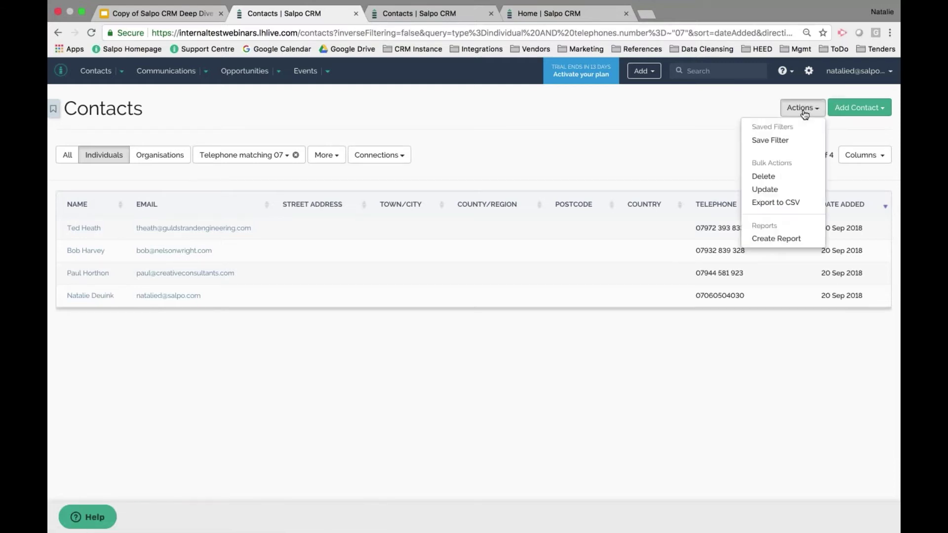
{"action": "left_click", "coordinate": [778, 145]}
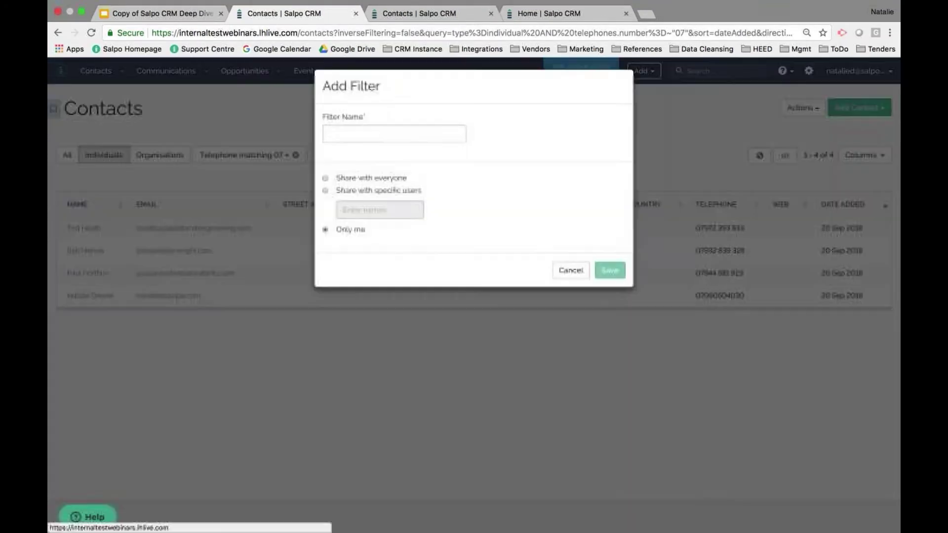
{"action": "left_click", "coordinate": [349, 141]}
{"action": "type", "text": "Telephones starting with 07"}
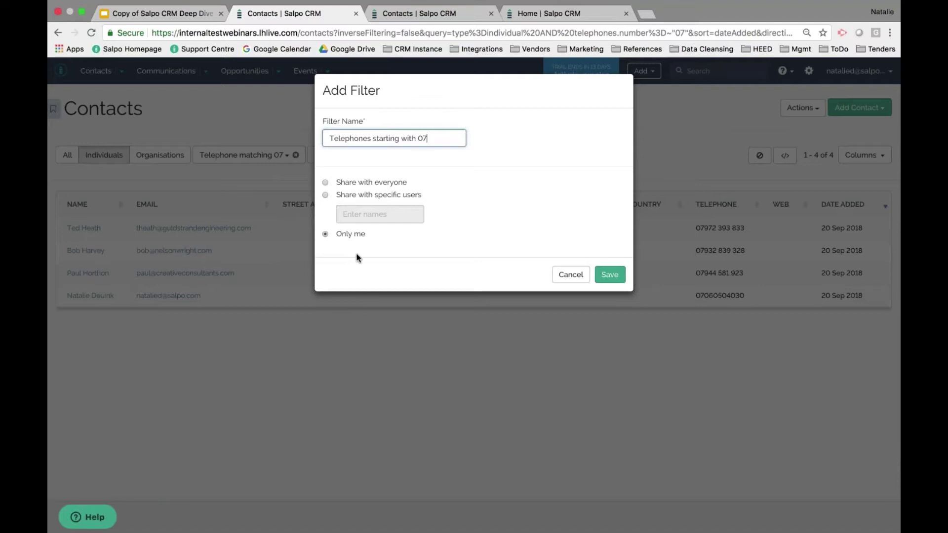
{"action": "left_click", "coordinate": [610, 274]}
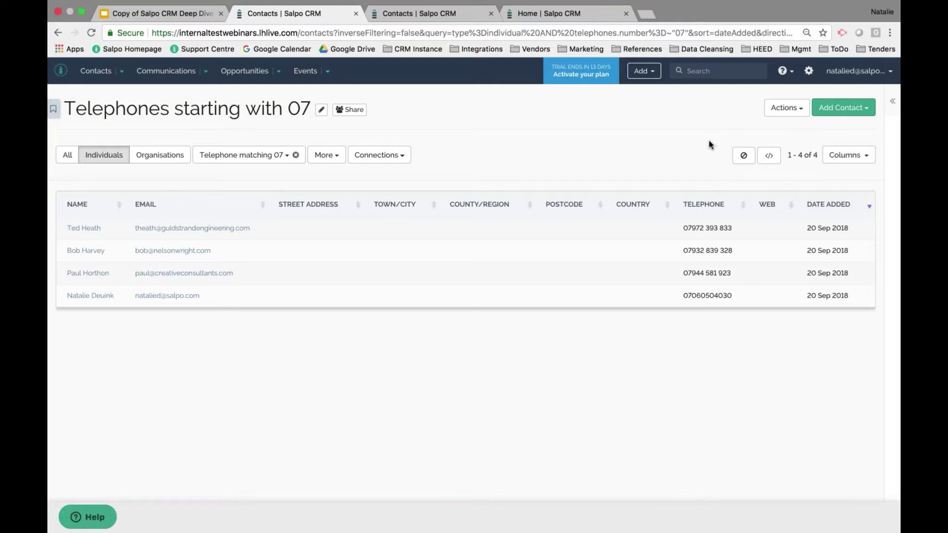
Create a textual chart report from the saved filter with the function COUNT OF and the field Every record.
{"action": "left_click", "coordinate": [786, 108]}
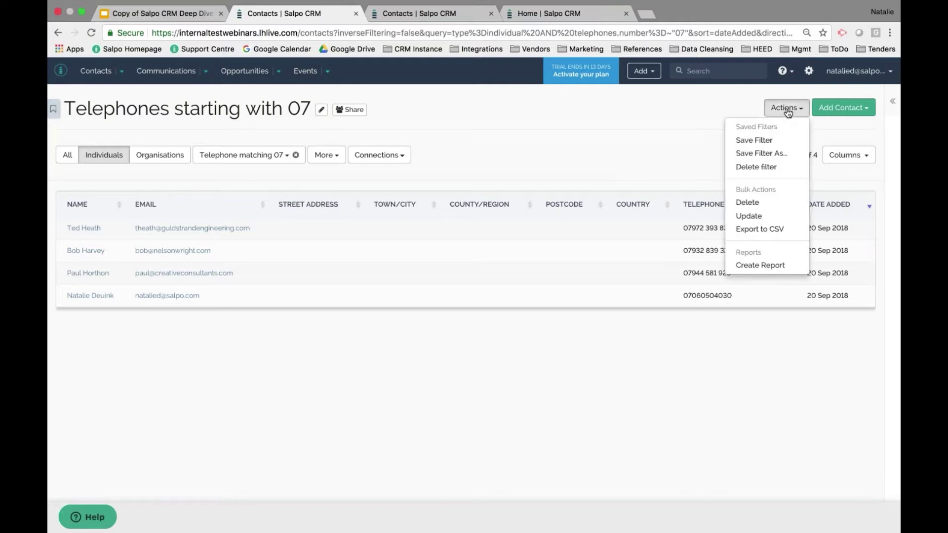
{"action": "left_click", "coordinate": [771, 266]}
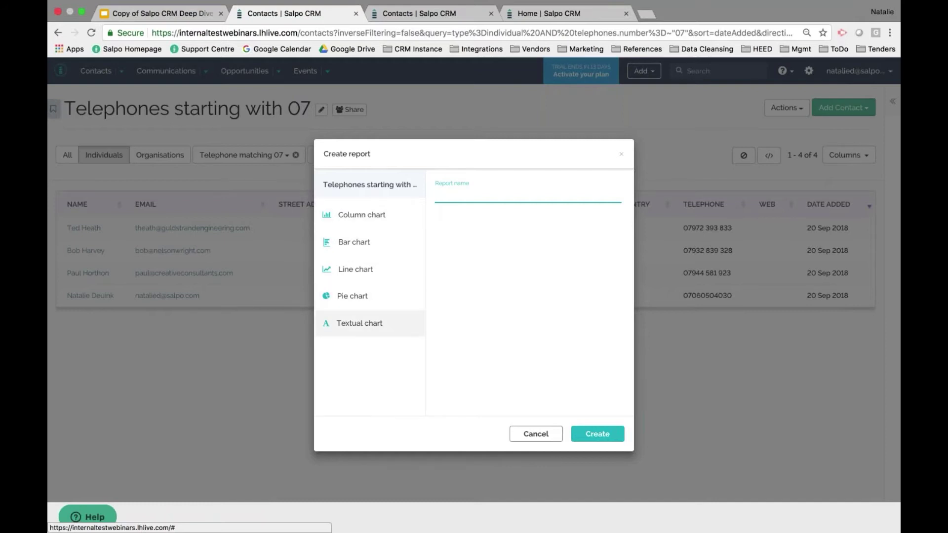
{"action": "left_click", "coordinate": [360, 323]}
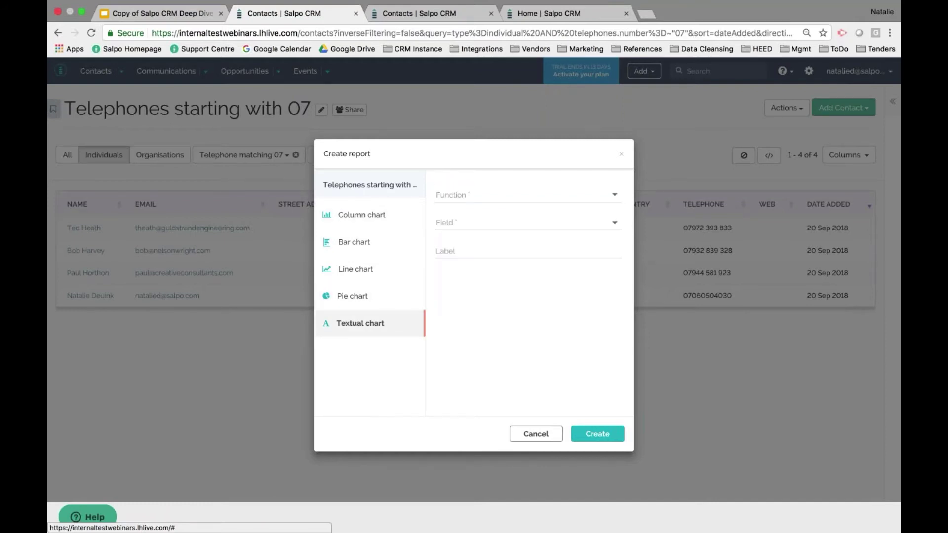
{"action": "left_click", "coordinate": [461, 198]}
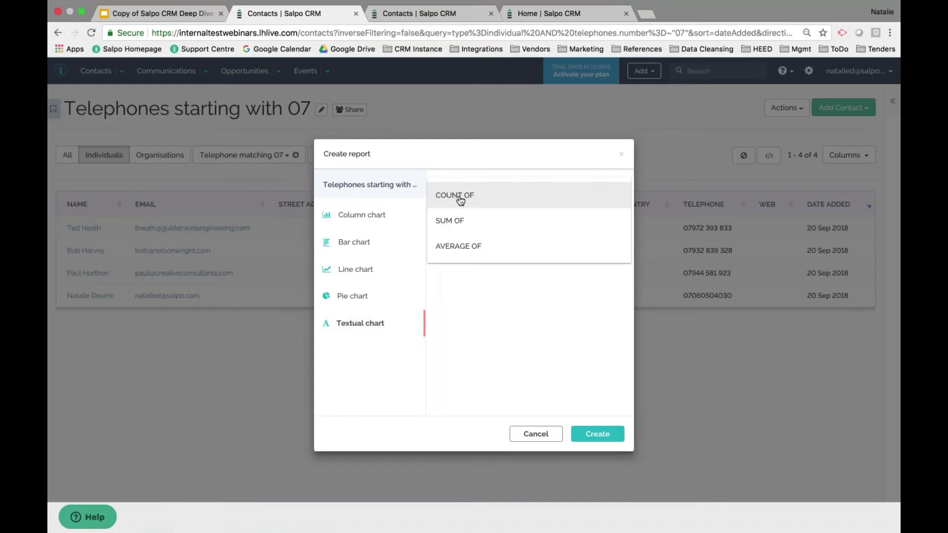
{"action": "left_click", "coordinate": [460, 197]}
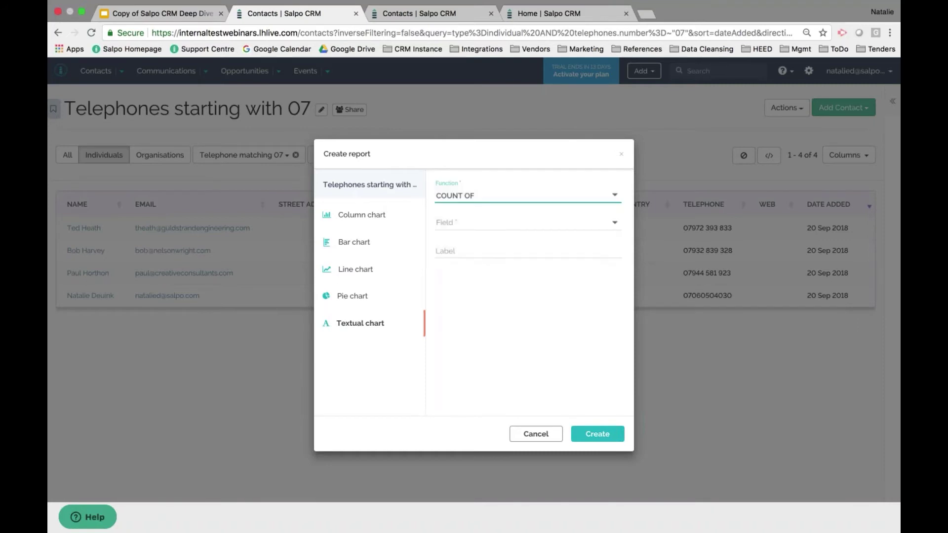
{"action": "left_click", "coordinate": [461, 223]}
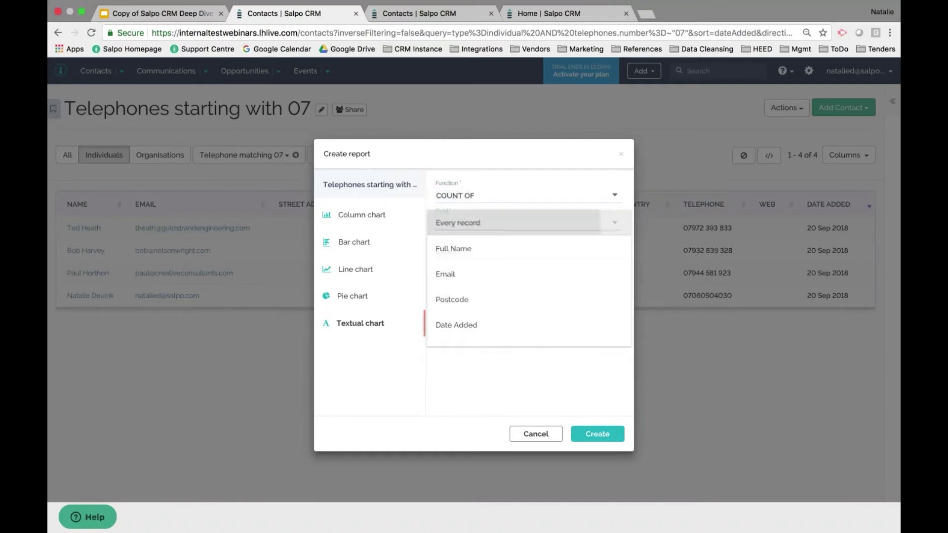
{"action": "left_click", "coordinate": [461, 222]}
{"action": "left_click", "coordinate": [597, 434]}
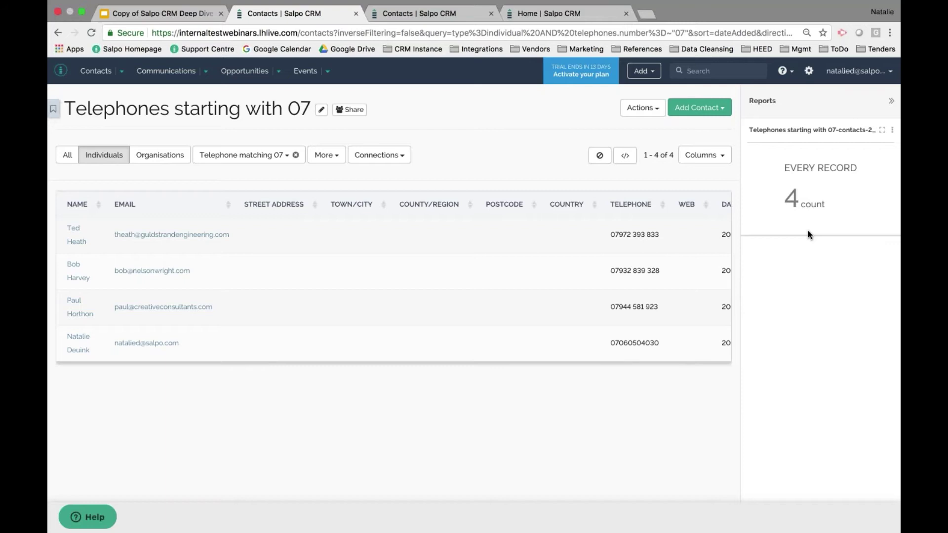
On the home dashboard, shorten the Next Actions widget and move the Leads Added Today widget directly beside Opportunity Stage.
{"action": "left_click", "coordinate": [61, 74]}
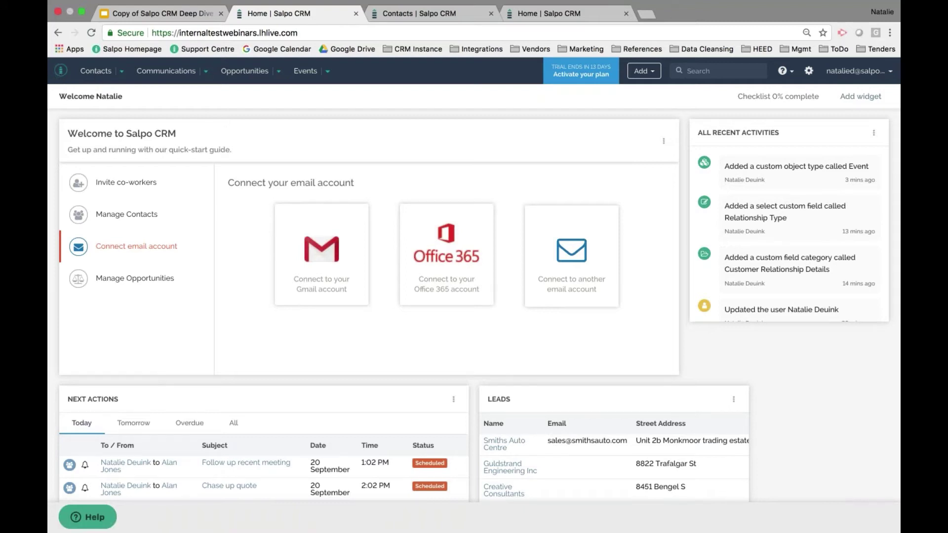
{"action": "scroll", "coordinate": [689, 372], "scroll_direction": "down", "scroll_amount": 5}
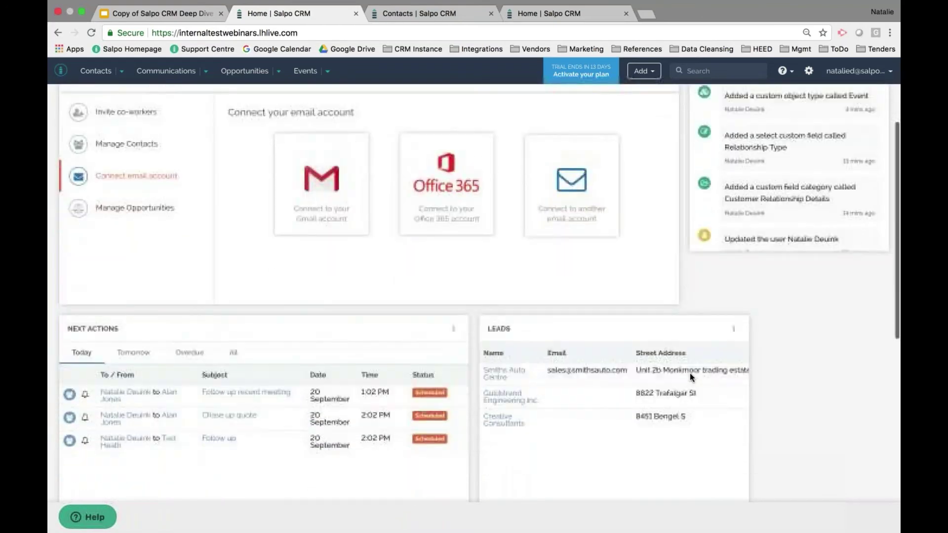
{"action": "scroll", "coordinate": [689, 378], "scroll_direction": "down", "scroll_amount": 3}
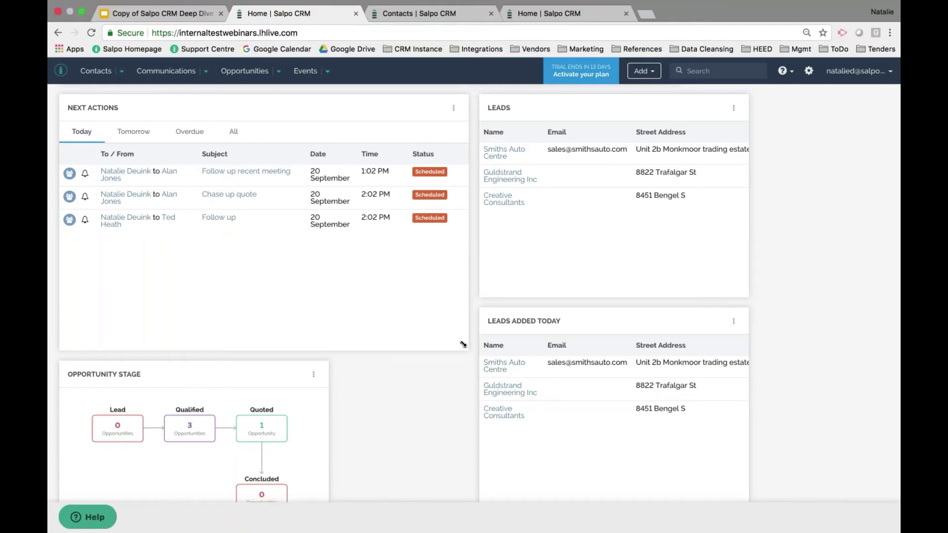
{"action": "left_click_drag", "start_coordinate": [462, 346], "coordinate": [461, 282]}
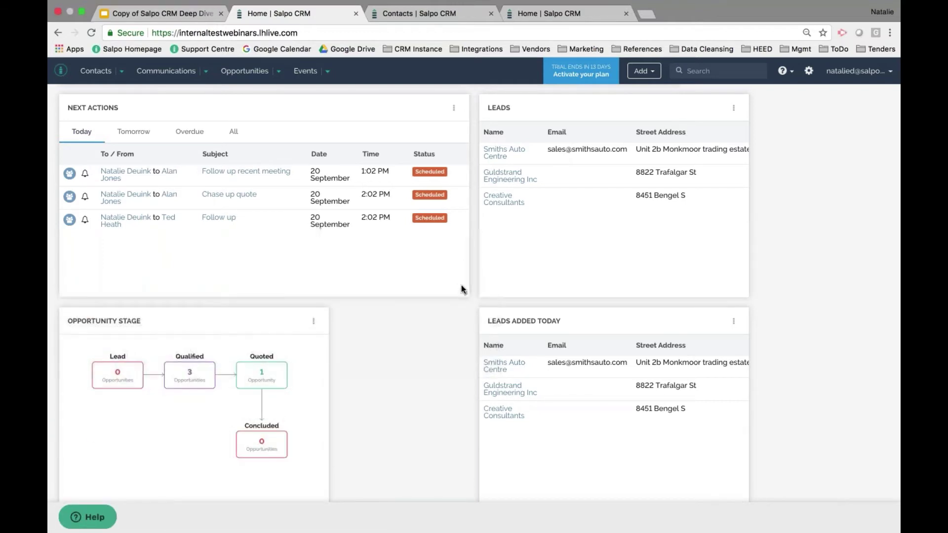
{"action": "left_click_drag", "start_coordinate": [607, 328], "coordinate": [473, 323]}
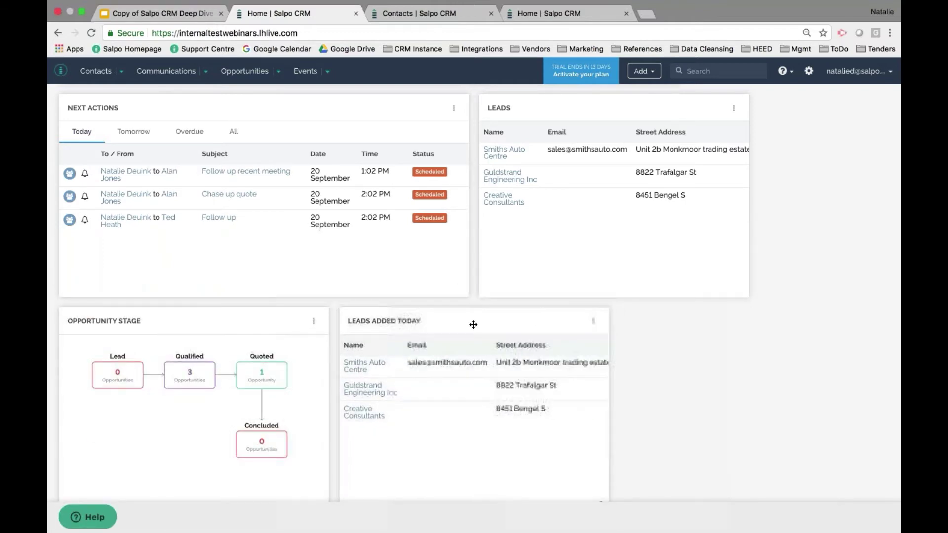
Start a new dashboard widget of type Saved filters for the Contacts module, using the "Telephones starting with 07" filter.
{"action": "scroll", "coordinate": [583, 185], "scroll_direction": "up", "scroll_amount": 6}
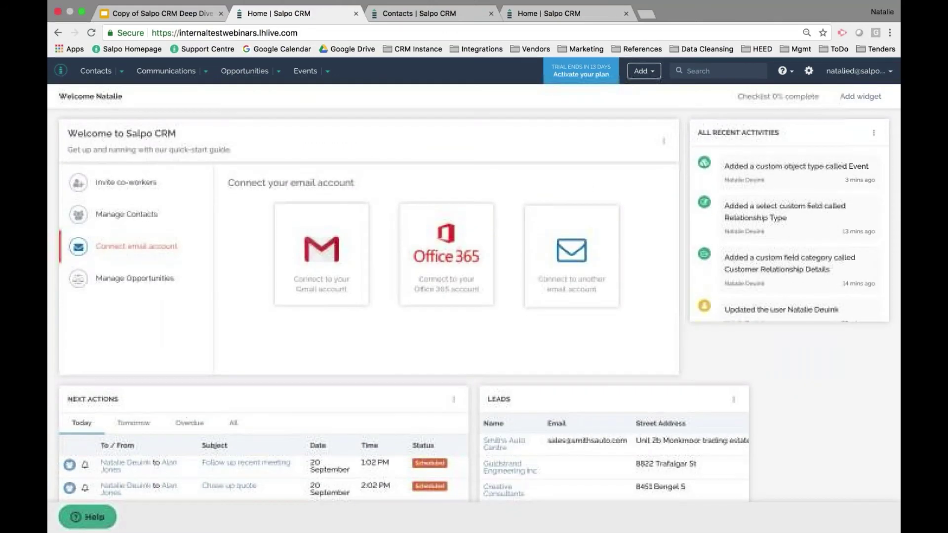
{"action": "left_click", "coordinate": [859, 96]}
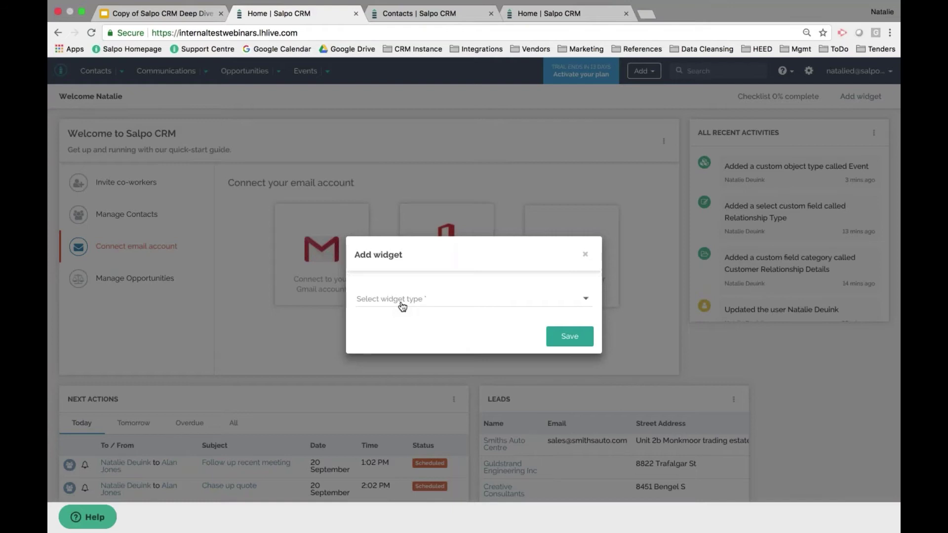
{"action": "left_click", "coordinate": [403, 306]}
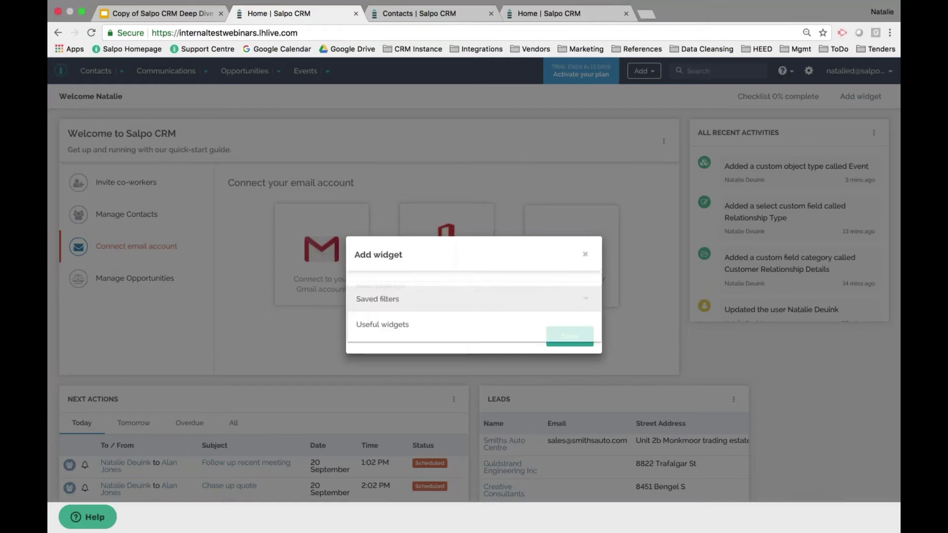
{"action": "left_click", "coordinate": [406, 307]}
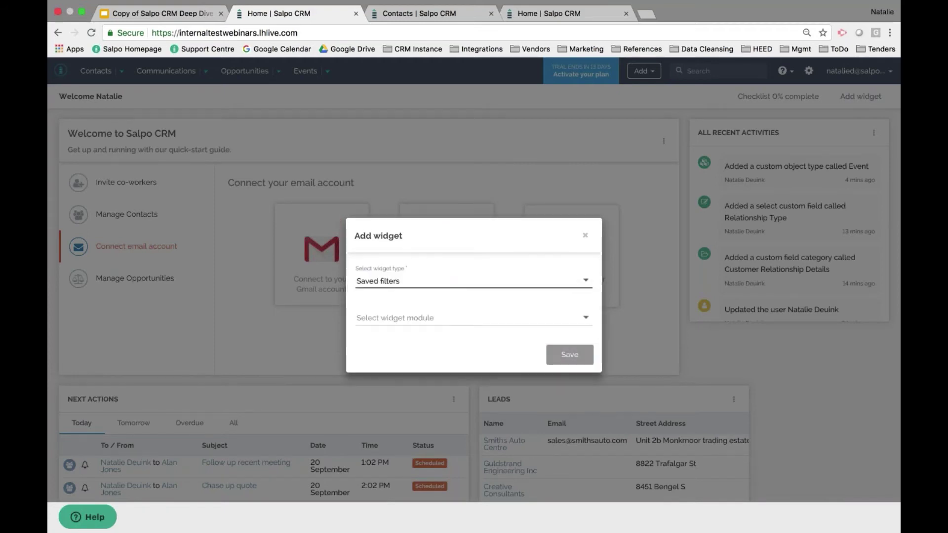
{"action": "left_click", "coordinate": [403, 318]}
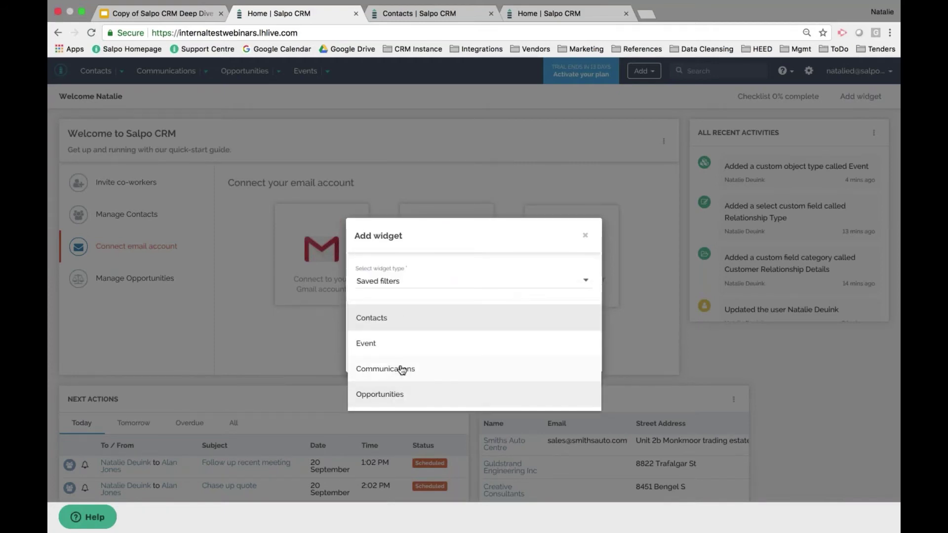
{"action": "left_click", "coordinate": [394, 326]}
{"action": "left_click", "coordinate": [398, 337]}
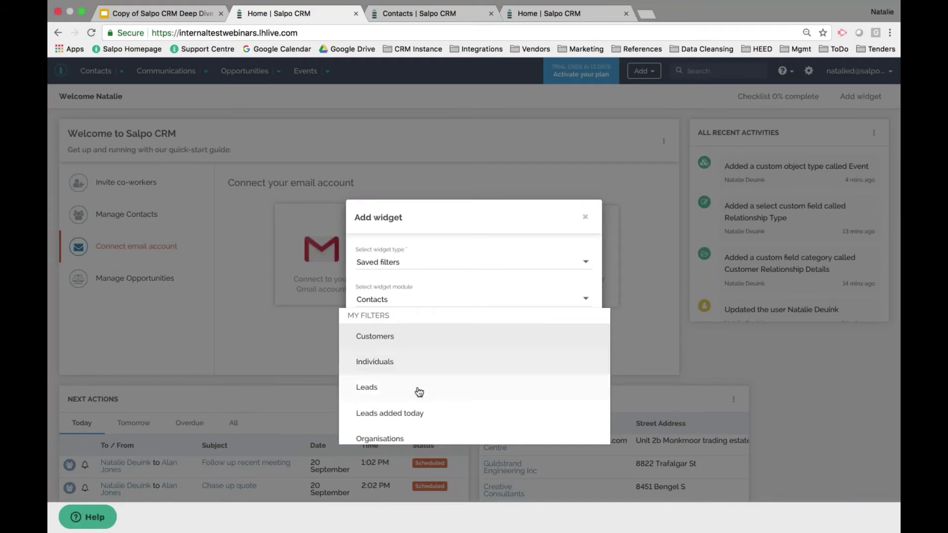
{"action": "scroll", "coordinate": [418, 392], "scroll_direction": "down", "scroll_amount": 1}
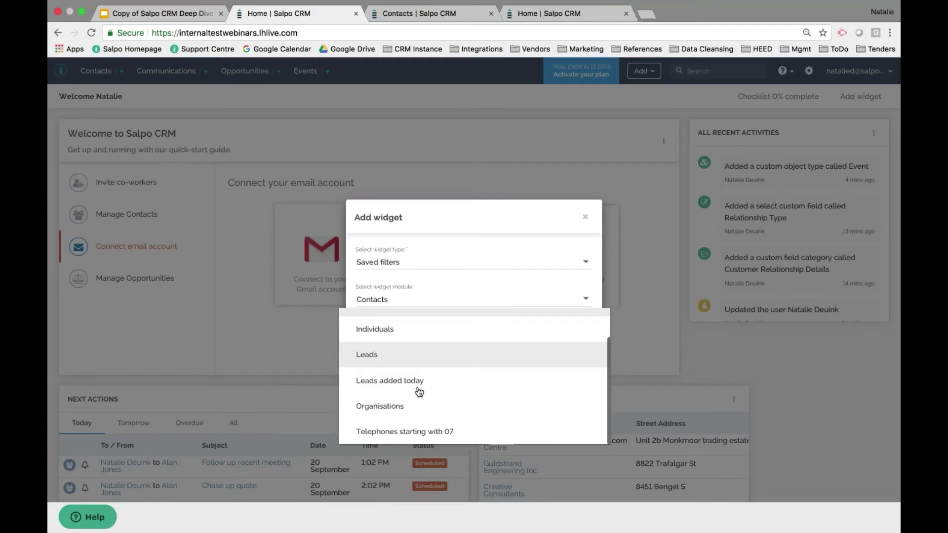
{"action": "left_click", "coordinate": [419, 435]}
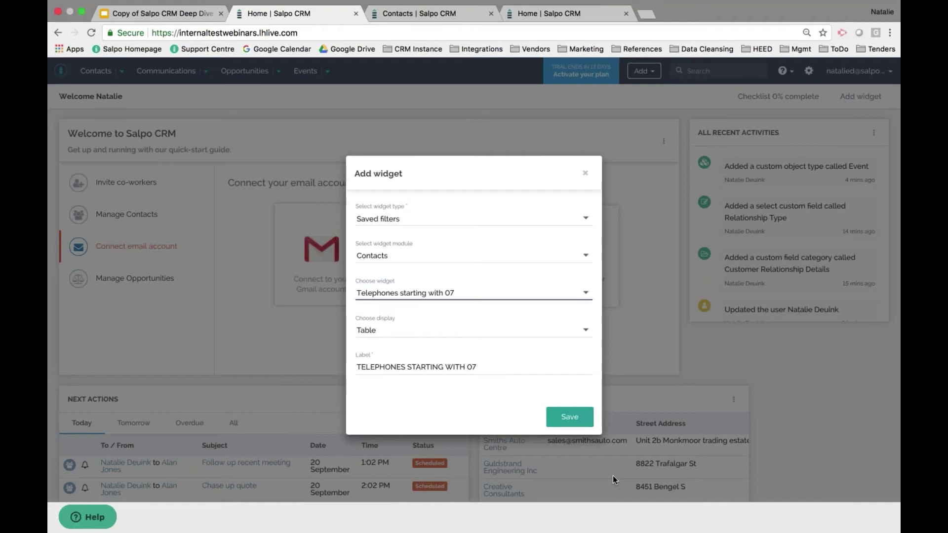
Set the widget's display to Report, choose the report "Telephones starting with 07-contacts-20September2018", and save the widget.
{"action": "left_click", "coordinate": [400, 331]}
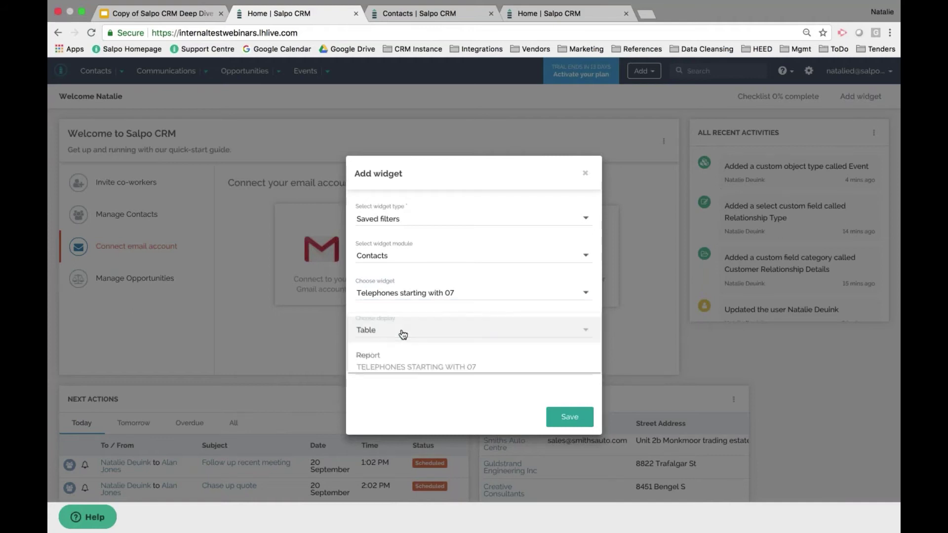
{"action": "left_click", "coordinate": [375, 357]}
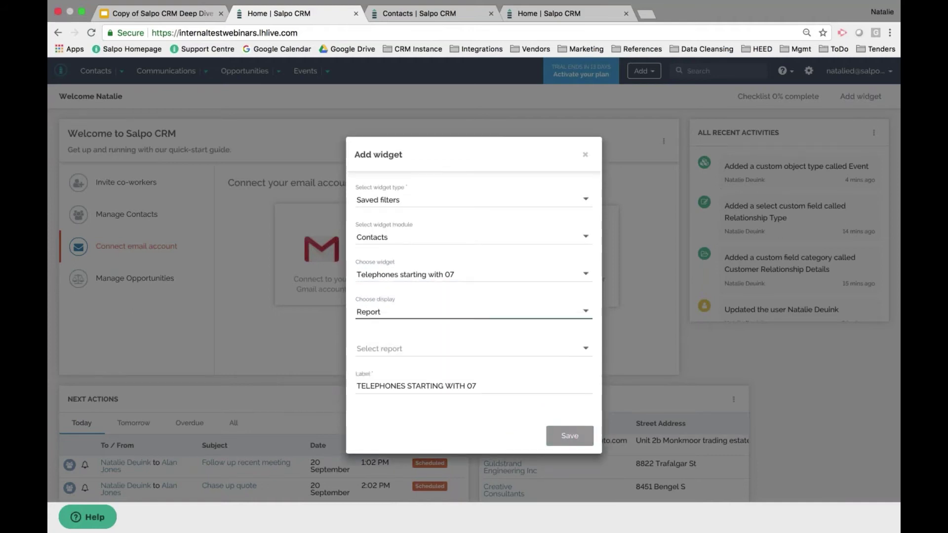
{"action": "left_click", "coordinate": [381, 357]}
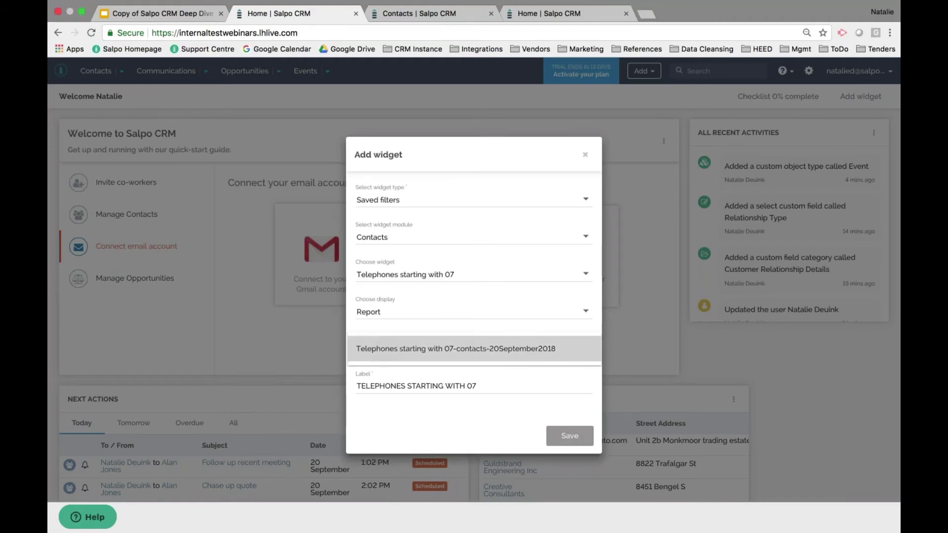
{"action": "left_click", "coordinate": [381, 349]}
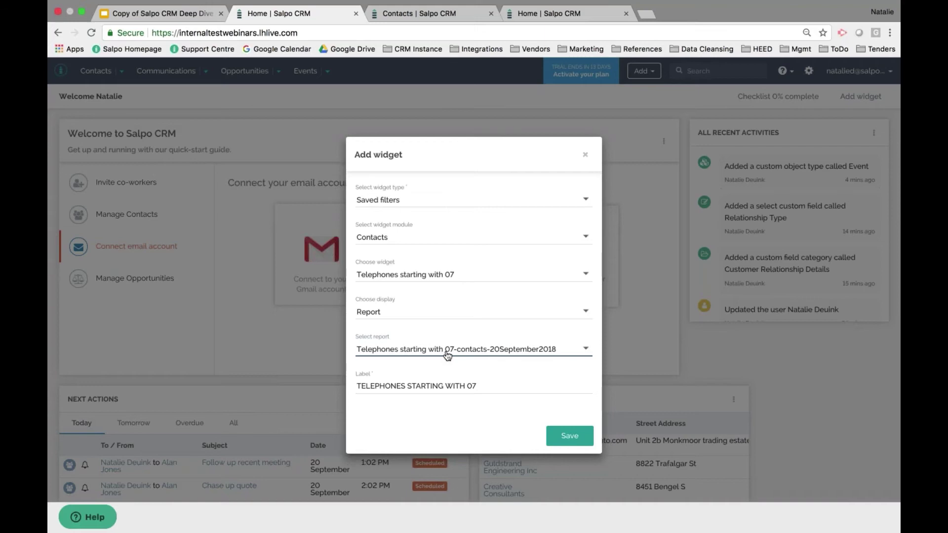
{"action": "left_click", "coordinate": [569, 437]}
Move the "Telephones starting with 07" widget up into the Next Actions row and place the Leads widget beside Leads Added Today.
{"action": "scroll", "coordinate": [577, 440], "scroll_direction": "down", "scroll_amount": 7}
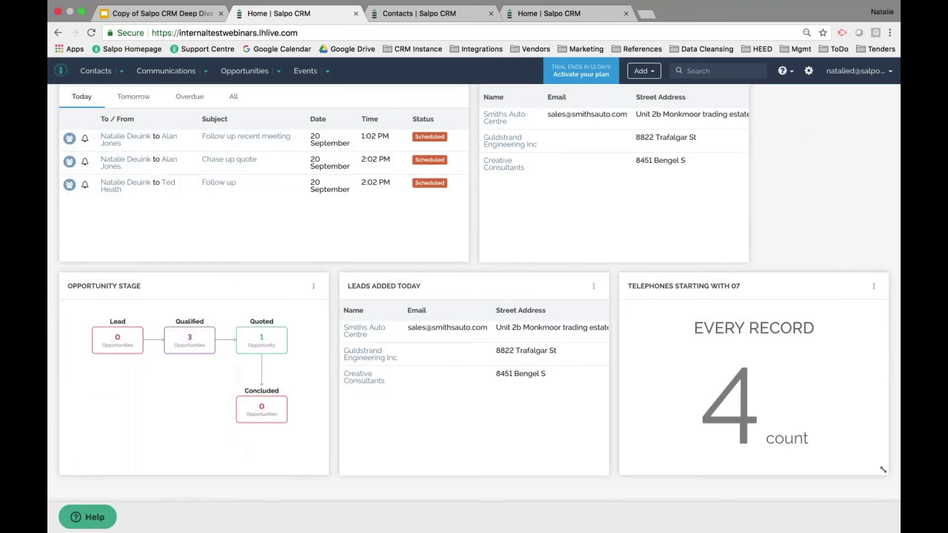
{"action": "right_click", "coordinate": [786, 285]}
{"action": "key", "text": "Escape"}
{"action": "left_click_drag", "start_coordinate": [770, 285], "coordinate": [702, 93]}
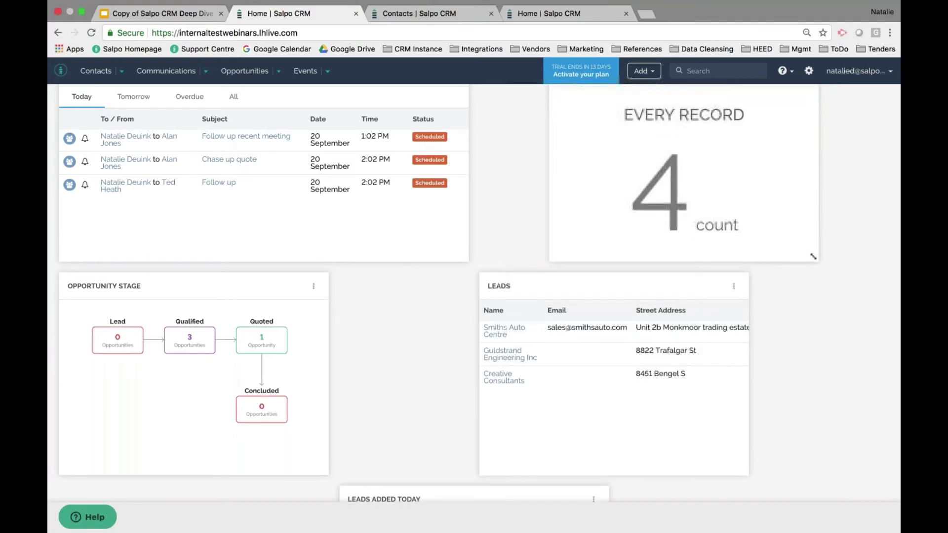
{"action": "left_click_drag", "start_coordinate": [692, 285], "coordinate": [739, 282]}
Place the "Telephones starting with 07" widget directly against Next Actions and widen it to fill the rest of the row.
{"action": "scroll", "coordinate": [739, 282], "scroll_direction": "up", "scroll_amount": 2}
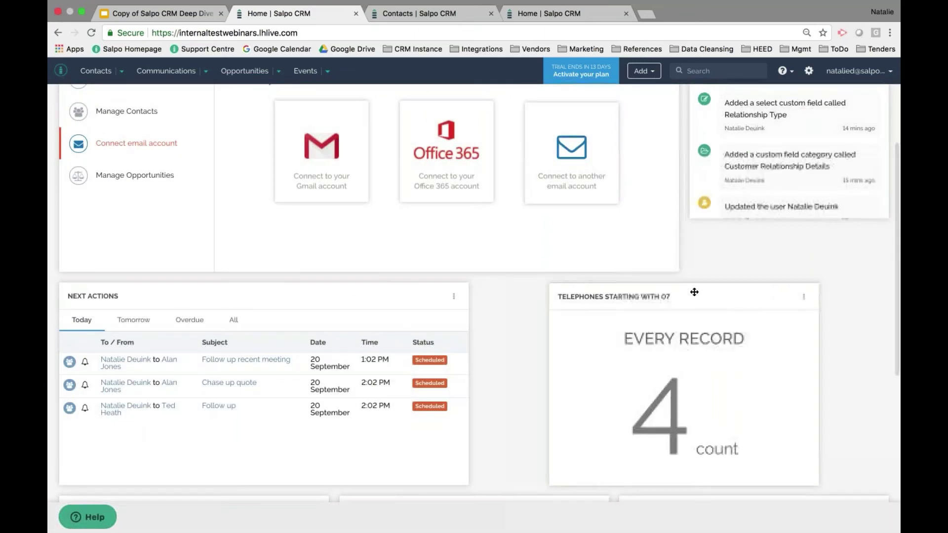
{"action": "left_click_drag", "start_coordinate": [664, 289], "coordinate": [595, 292]}
{"action": "left_click_drag", "start_coordinate": [743, 480], "coordinate": [882, 480]}
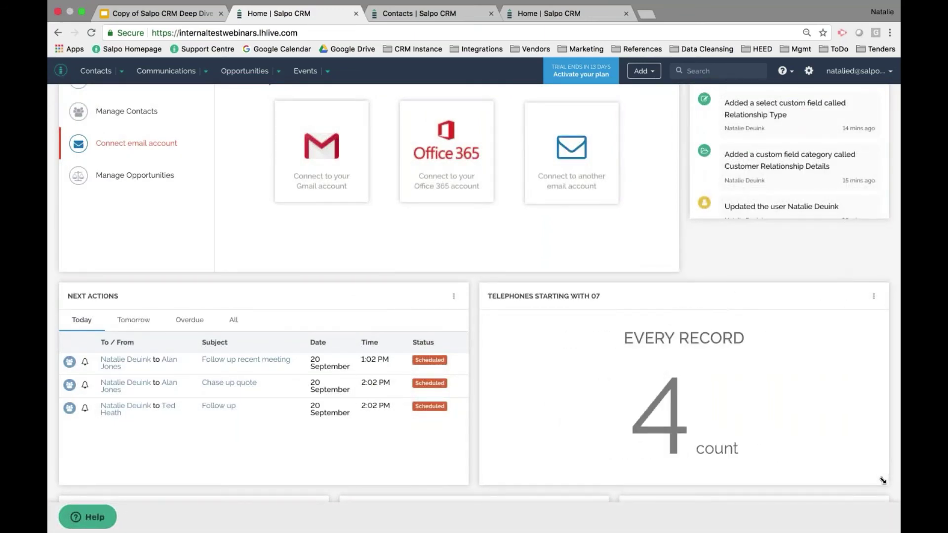
Start a new dashboard widget of type Useful widgets with Workflow as its widget module.
{"action": "scroll", "coordinate": [882, 480], "scroll_direction": "up", "scroll_amount": 3}
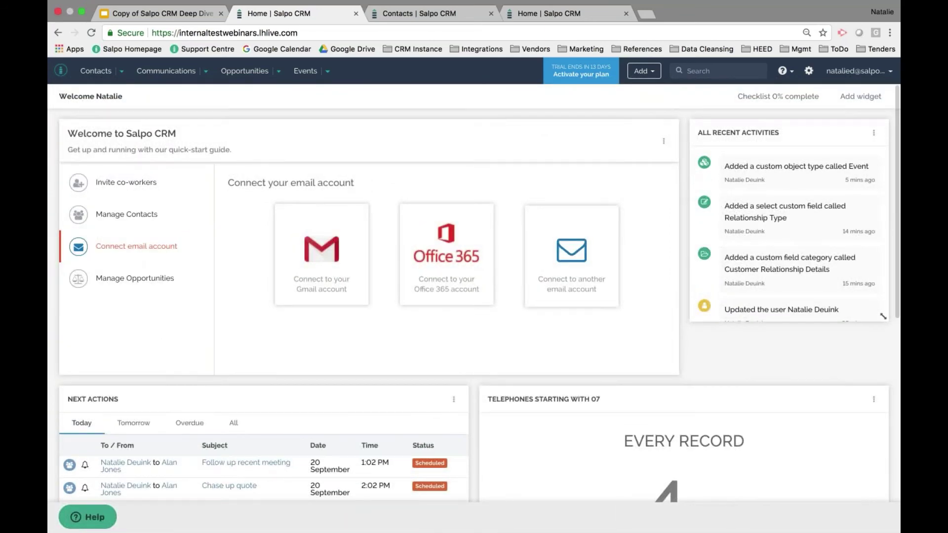
{"action": "left_click", "coordinate": [858, 98]}
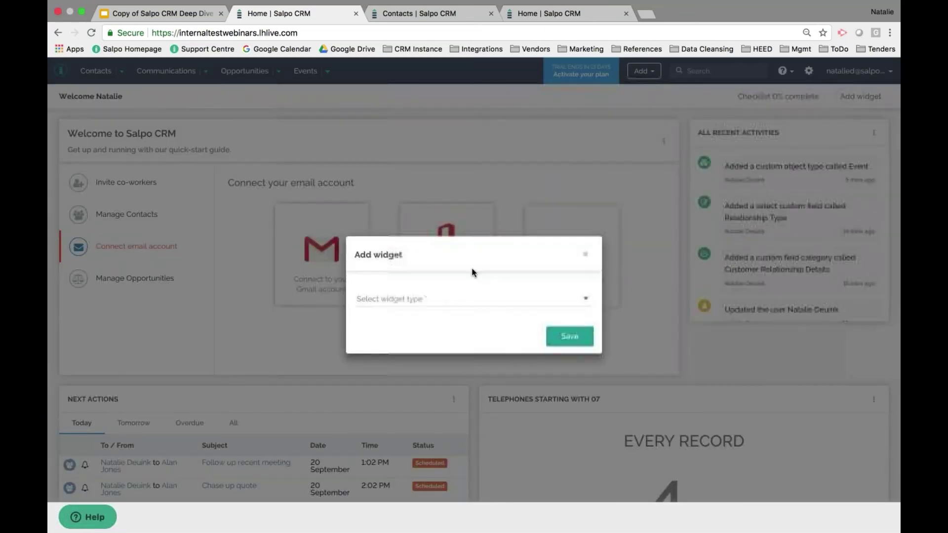
{"action": "left_click", "coordinate": [469, 298]}
{"action": "left_click", "coordinate": [469, 302]}
{"action": "left_click", "coordinate": [469, 312]}
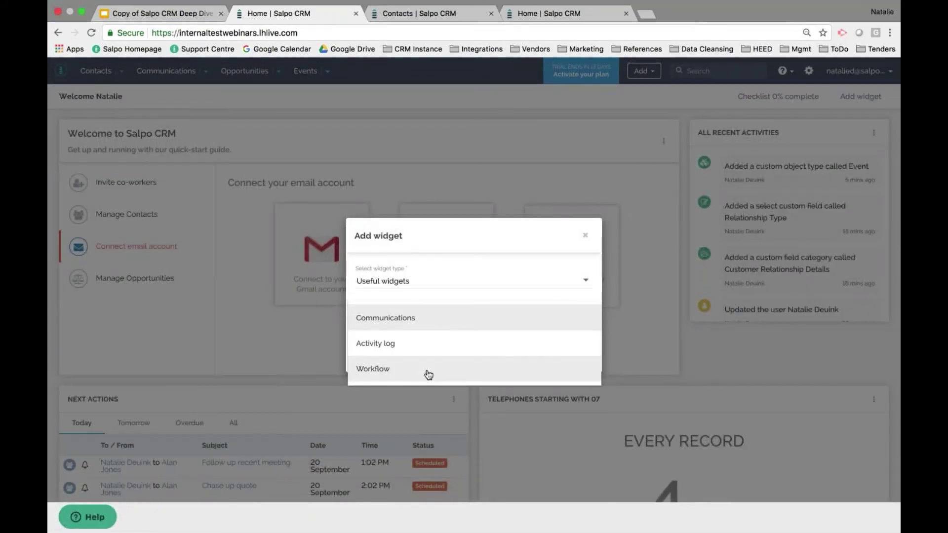
{"action": "left_click", "coordinate": [427, 375]}
Base the workflow widget on the Relationship Type field of the Contacts module and save it.
{"action": "left_click", "coordinate": [388, 344]}
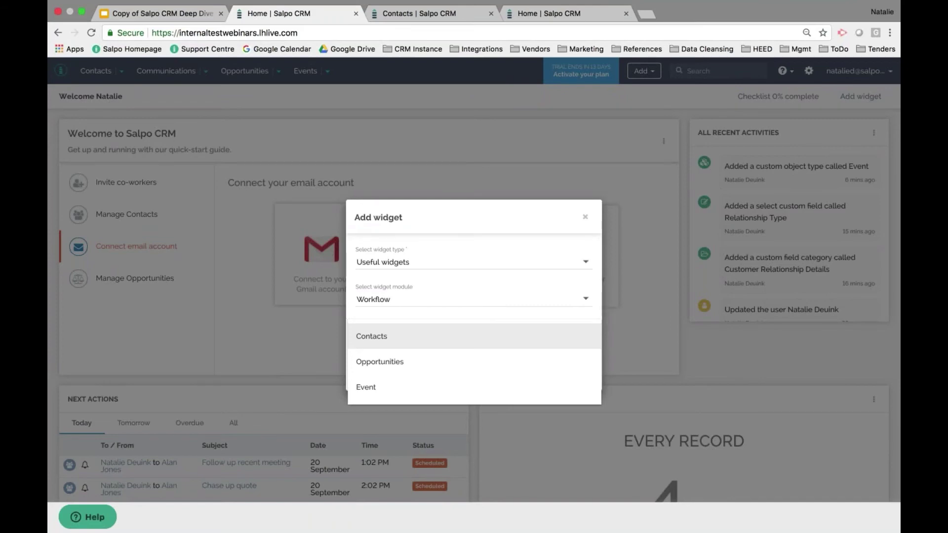
{"action": "left_click", "coordinate": [375, 336]}
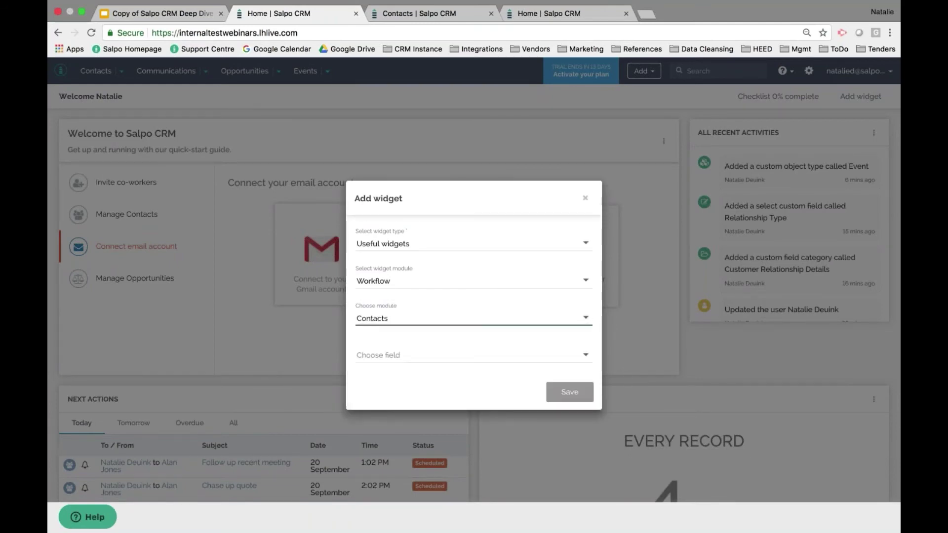
{"action": "left_click", "coordinate": [380, 355]}
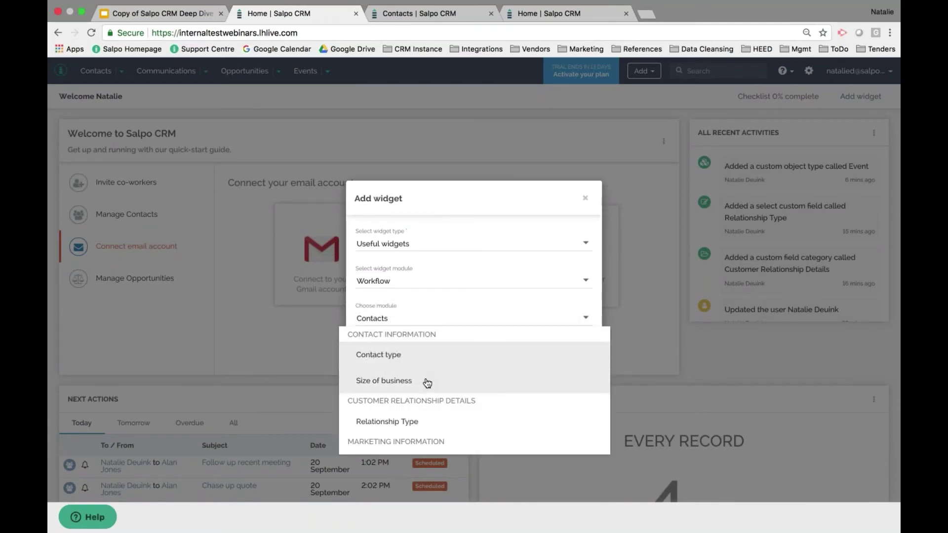
{"action": "left_click", "coordinate": [425, 423]}
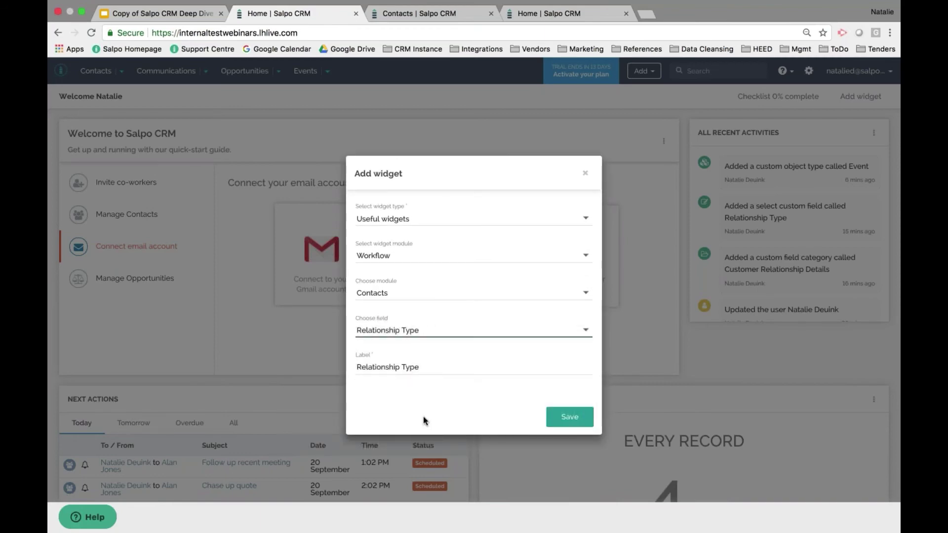
{"action": "left_click", "coordinate": [569, 417]}
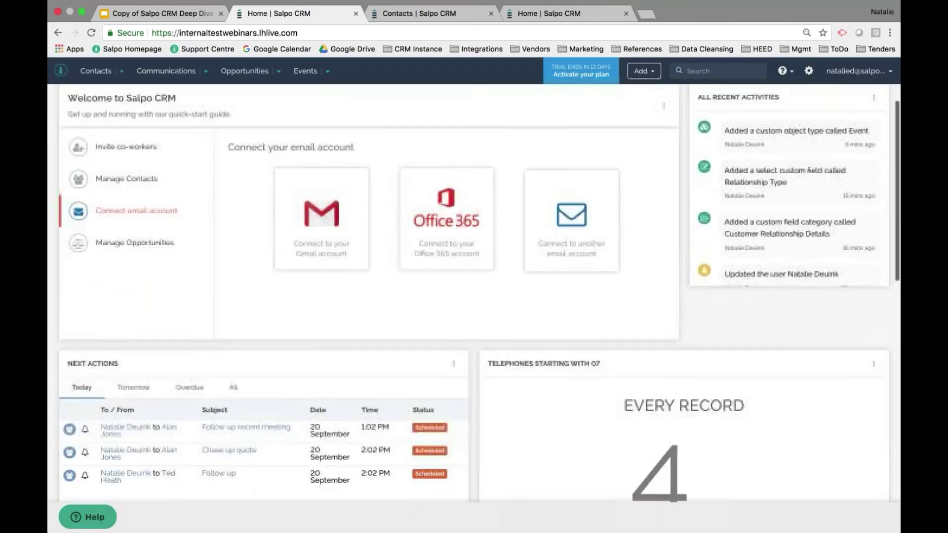
{"action": "scroll", "coordinate": [474, 297], "scroll_direction": "down", "scroll_amount": 1}
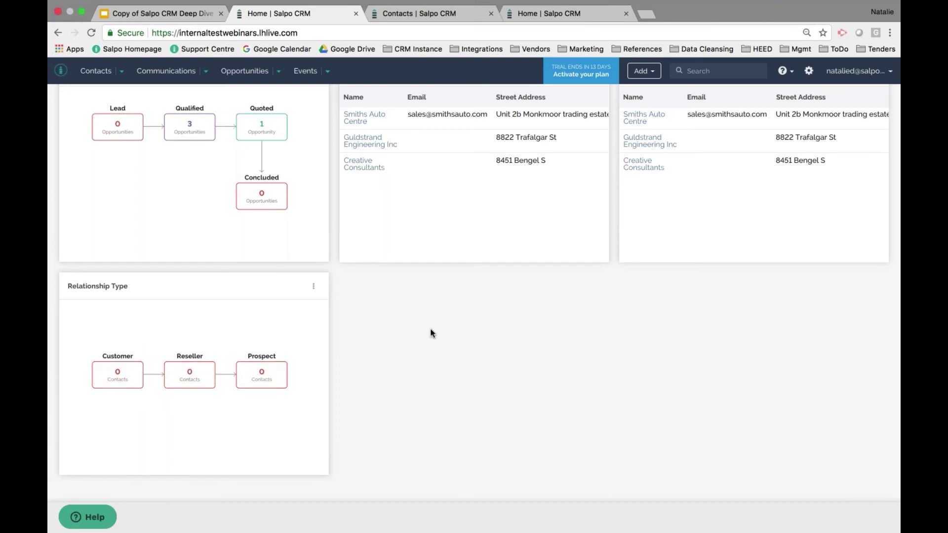
Open the Smiths Auto Centre contact from Leads Added Today and set its Relationship Type to Customer.
{"action": "scroll", "coordinate": [431, 332], "scroll_direction": "up", "scroll_amount": 2}
{"action": "left_click", "coordinate": [359, 157]}
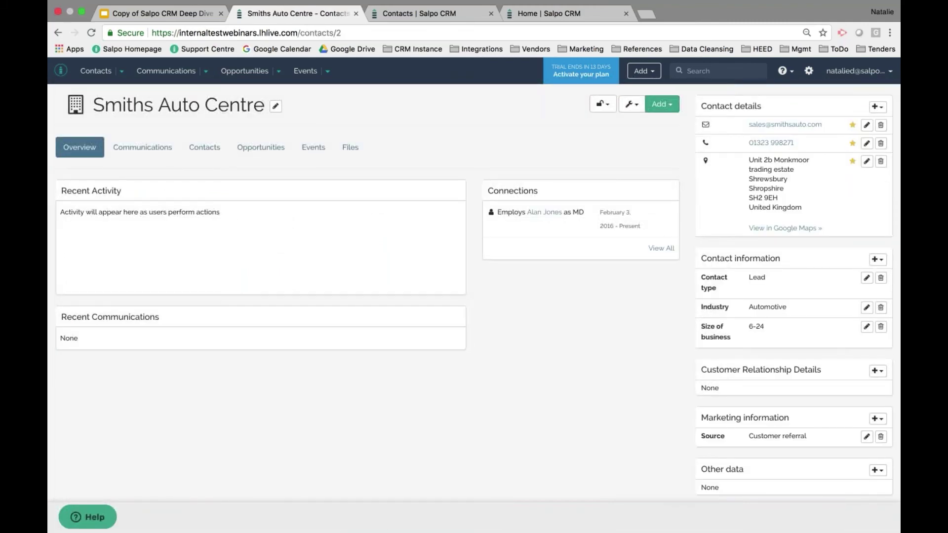
{"action": "left_click", "coordinate": [879, 371]}
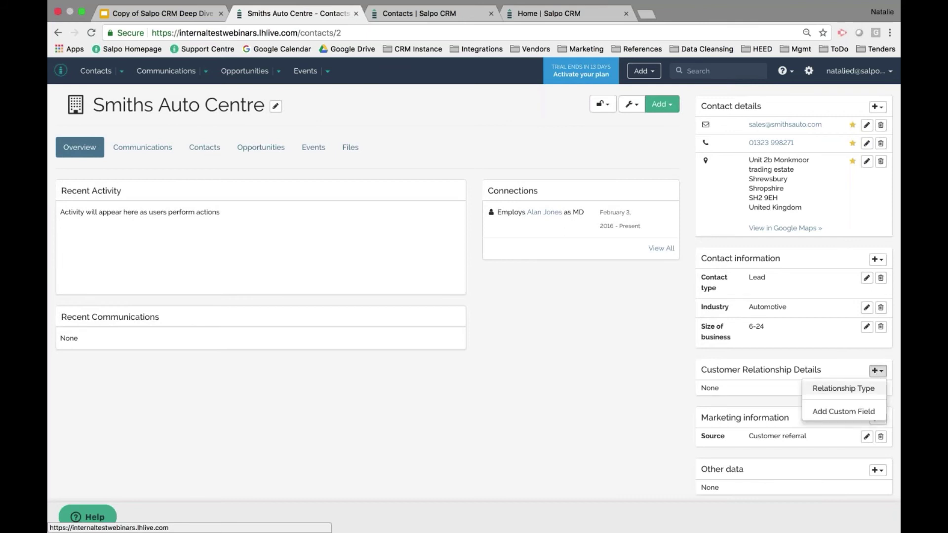
{"action": "left_click", "coordinate": [841, 387]}
{"action": "left_click", "coordinate": [805, 394]}
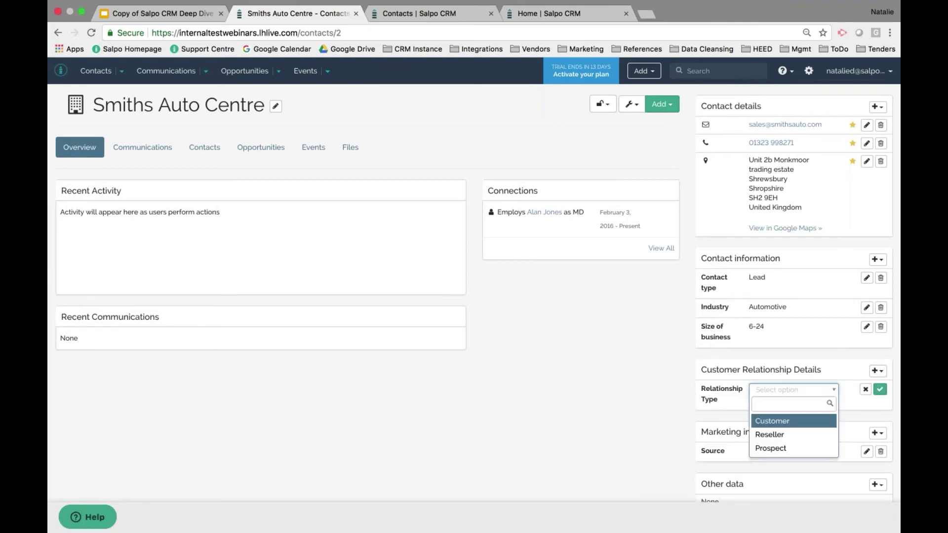
{"action": "left_click", "coordinate": [816, 418]}
{"action": "left_click", "coordinate": [880, 390]}
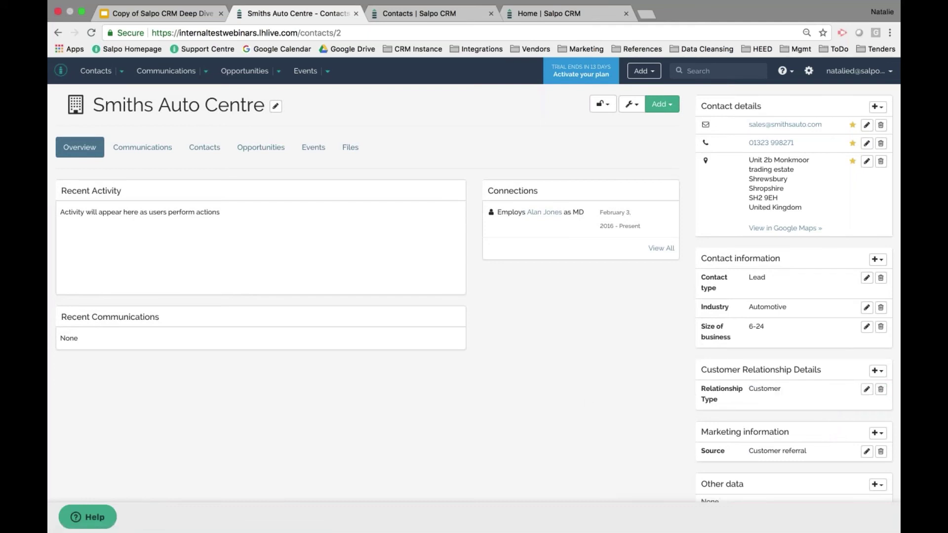
Return to the home dashboard, check the Relationship Type widget and preview the Smiths Auto Centre contact card.
{"action": "left_click", "coordinate": [61, 72]}
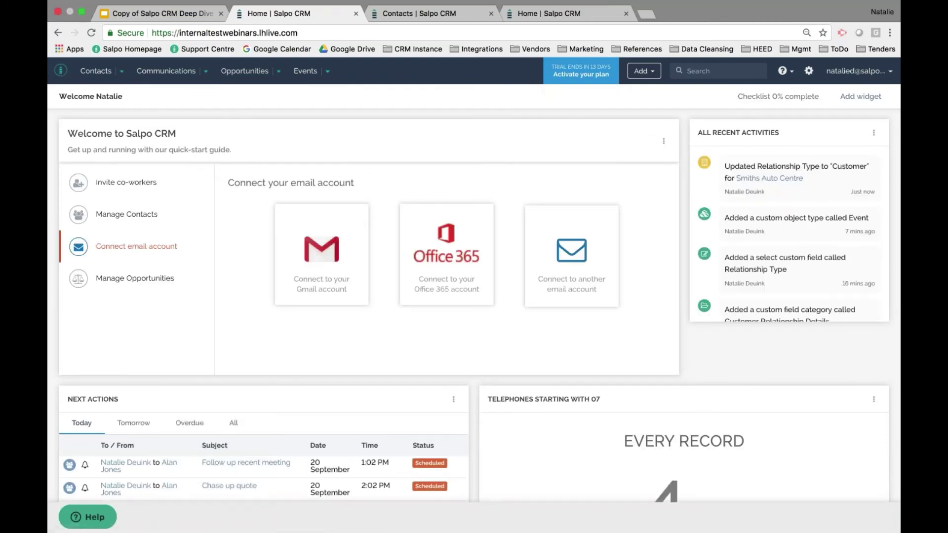
{"action": "scroll", "coordinate": [408, 319], "scroll_direction": "down", "scroll_amount": 10}
{"action": "scroll", "coordinate": [417, 349], "scroll_direction": "down", "scroll_amount": 2}
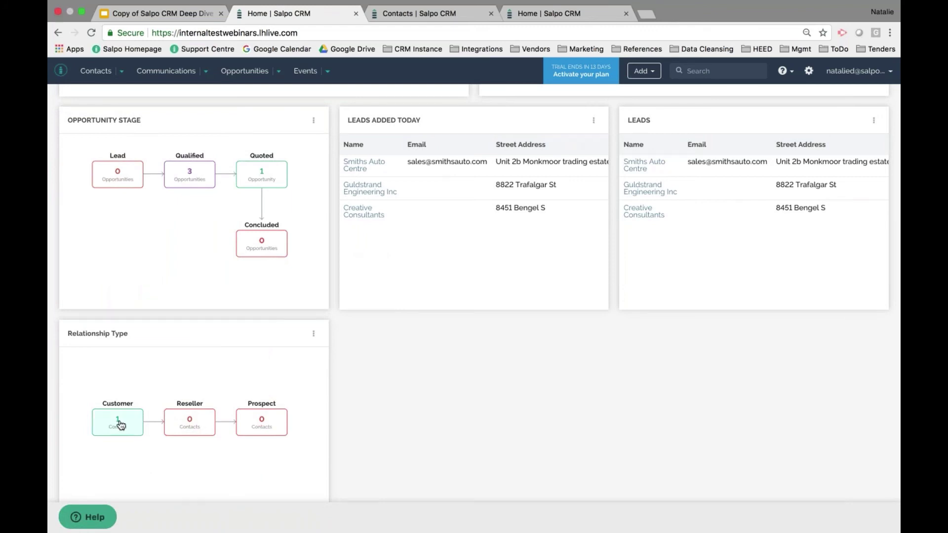
{"action": "mouse_move", "coordinate": [120, 425]}
{"action": "mouse_move", "coordinate": [355, 163]}
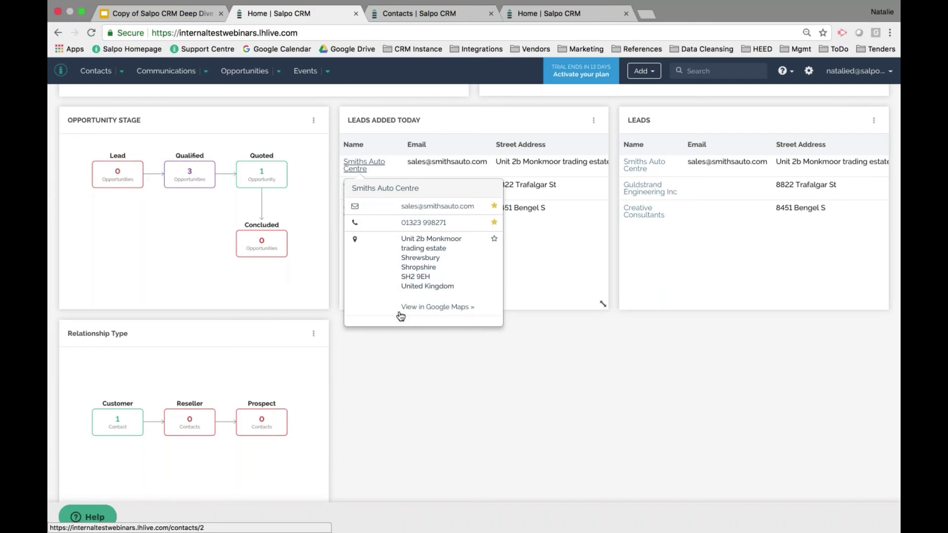
{"action": "scroll", "coordinate": [534, 363], "scroll_direction": "up", "scroll_amount": 1}
{"action": "scroll", "coordinate": [534, 363], "scroll_direction": "up", "scroll_amount": 10}
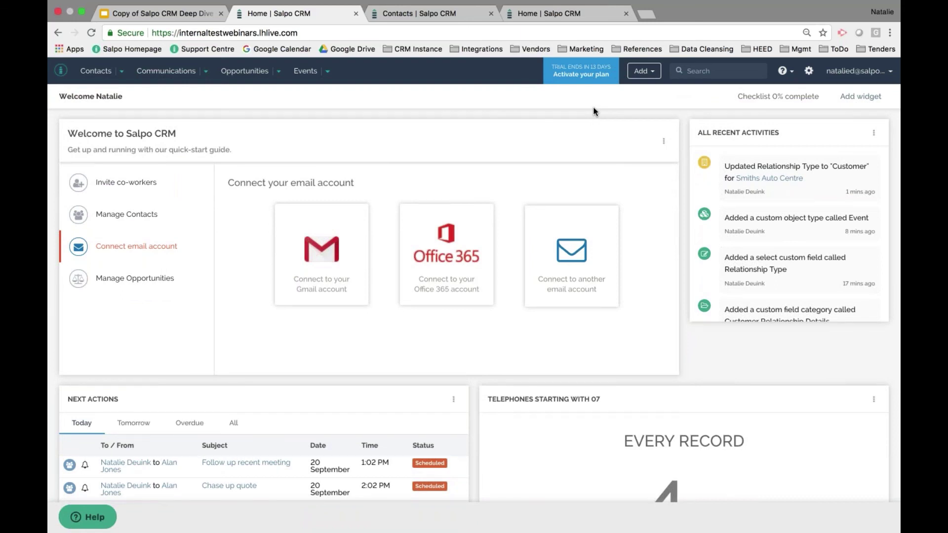
Switch to the Salpo CRM Deep Dive presentation in Google Slides and select the logo area on its title slide.
{"action": "left_click", "coordinate": [154, 14]}
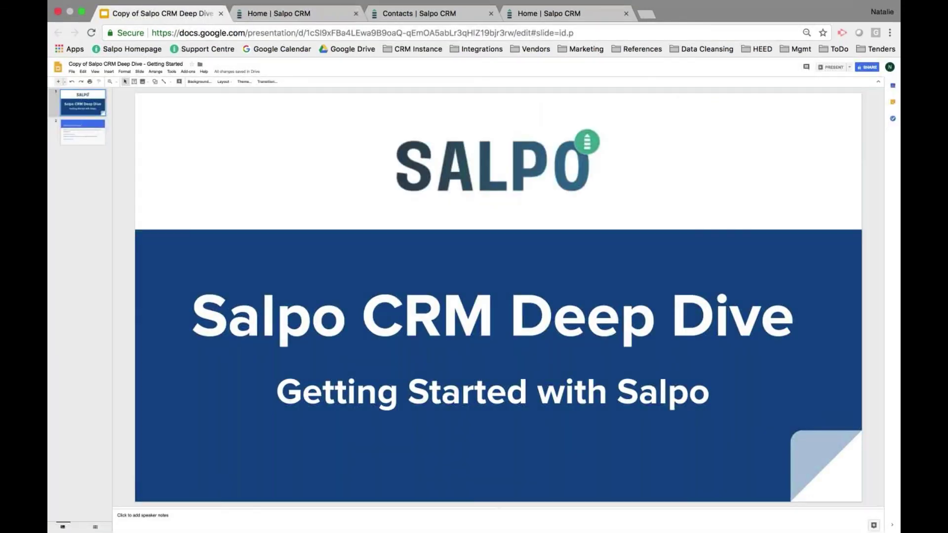
{"action": "left_click", "coordinate": [713, 210]}
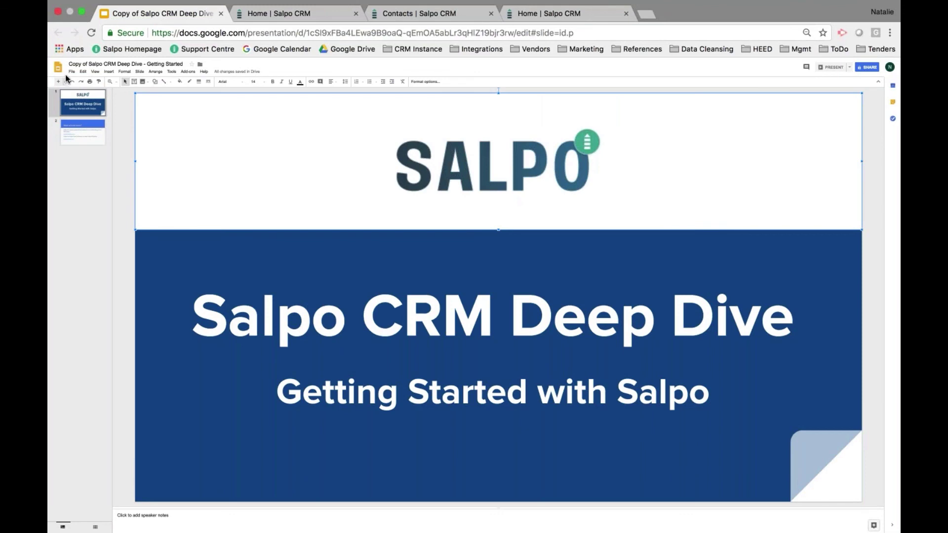